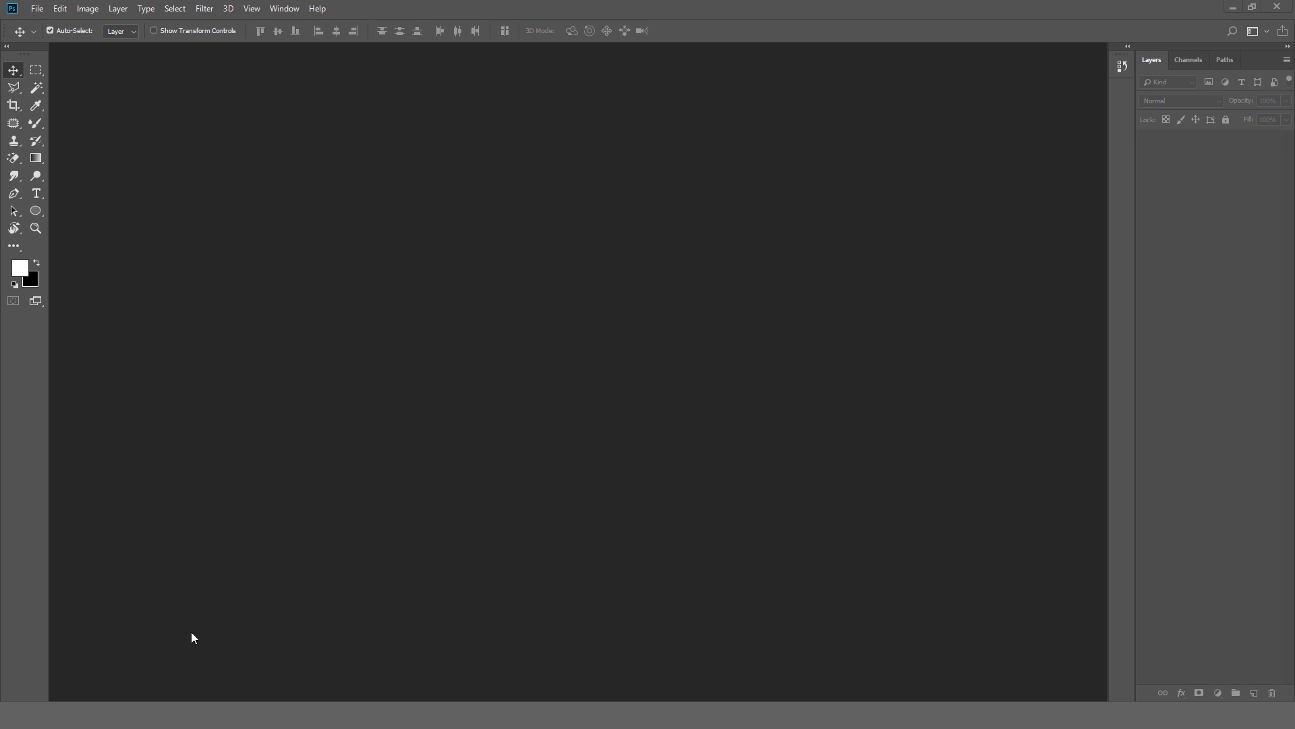
Open yellow-banana-on-hand-2280926.jpg from the Photoshop Tutorial 01 folder as a new document in Photoshop.
{"action": "left_click", "coordinate": [156, 701]}
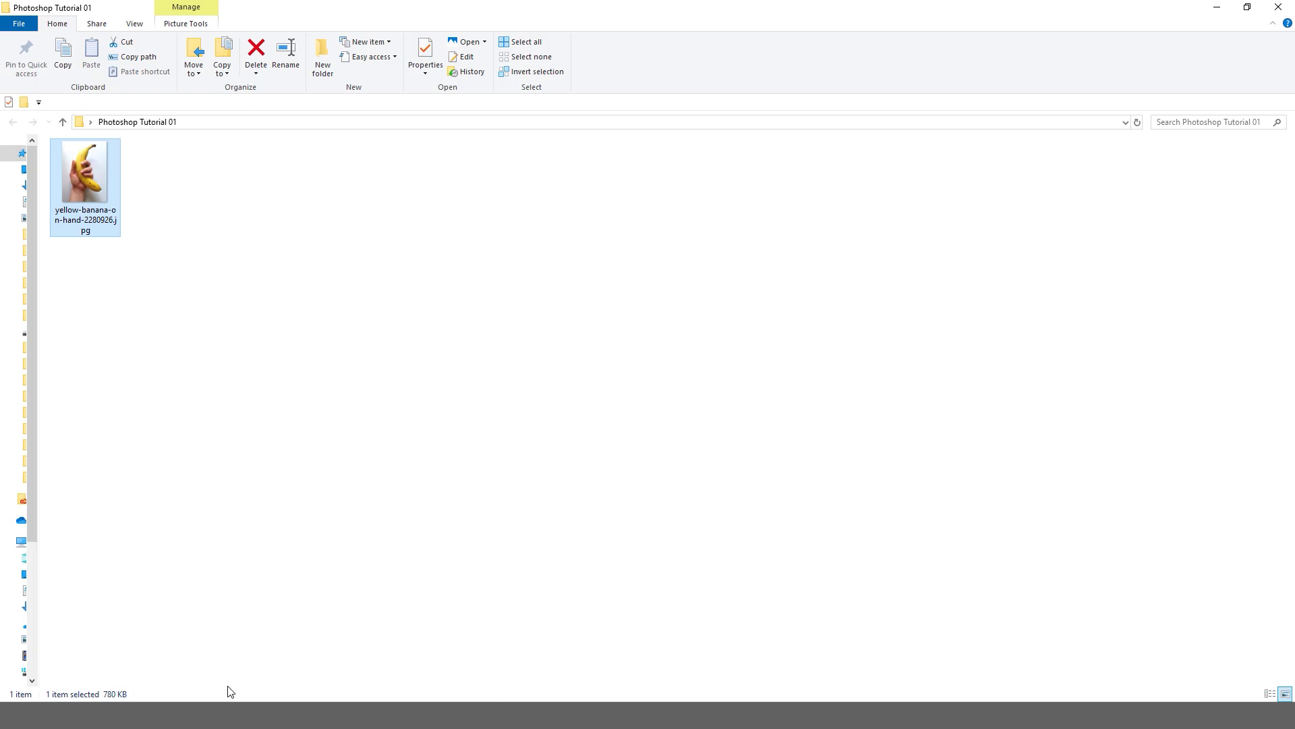
{"action": "left_click", "coordinate": [227, 701]}
{"action": "left_click", "coordinate": [156, 701]}
{"action": "key", "text": "alt+Tab"}
{"action": "left_click_drag", "start_coordinate": [91, 193], "coordinate": [496, 445]}
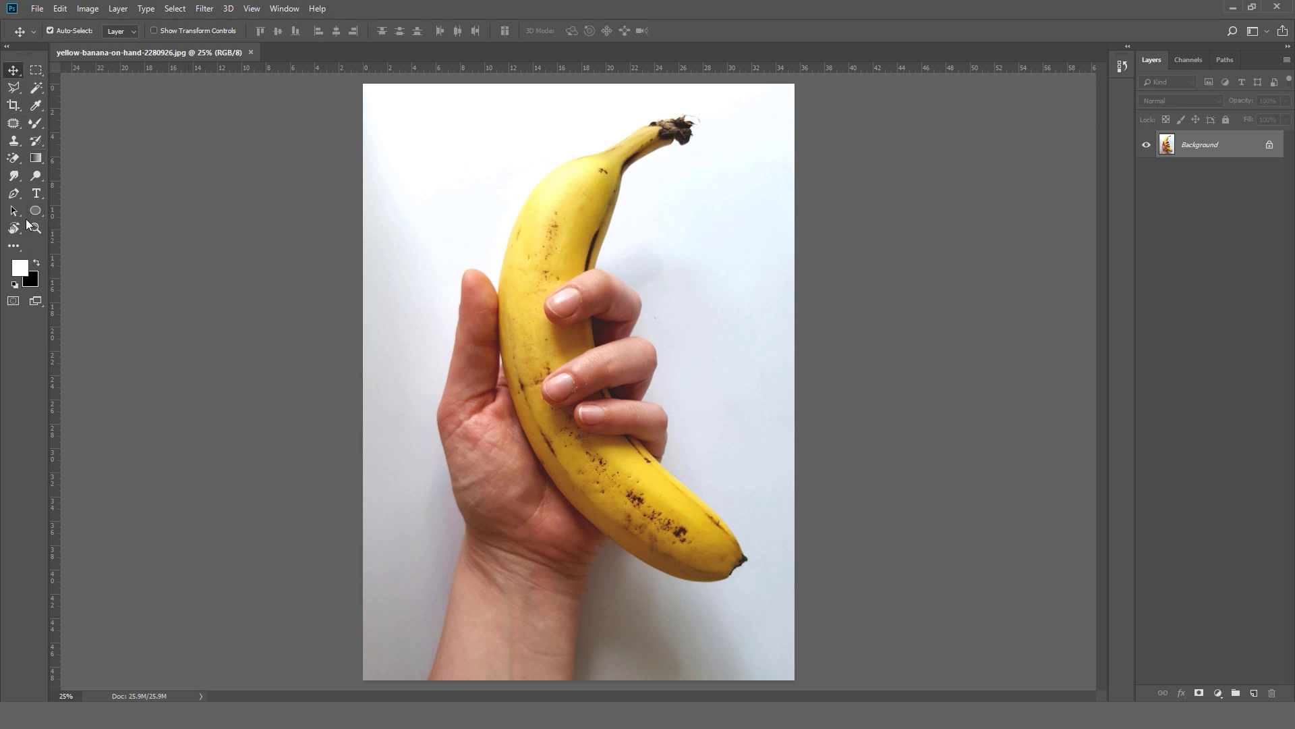
Activate the standard Pen Tool for drawing a path.
{"action": "key", "text": "p"}
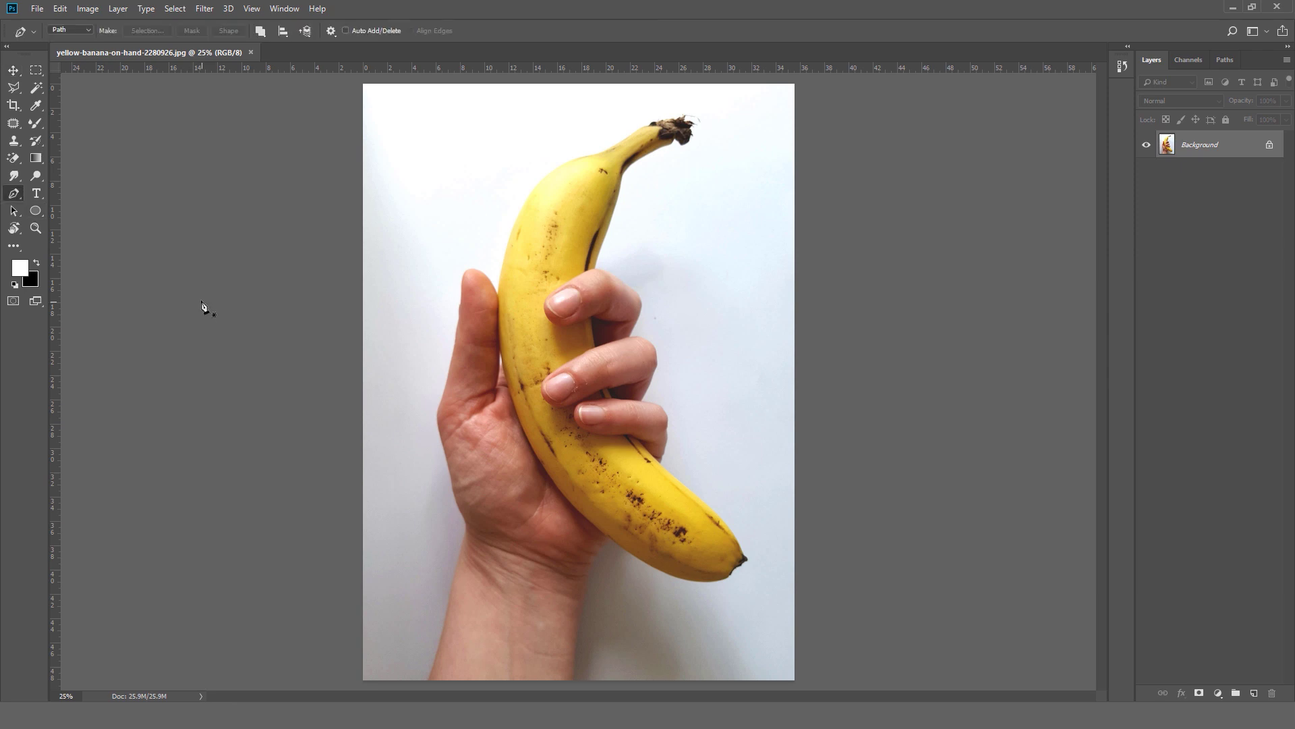
{"action": "right_click", "coordinate": [12, 195]}
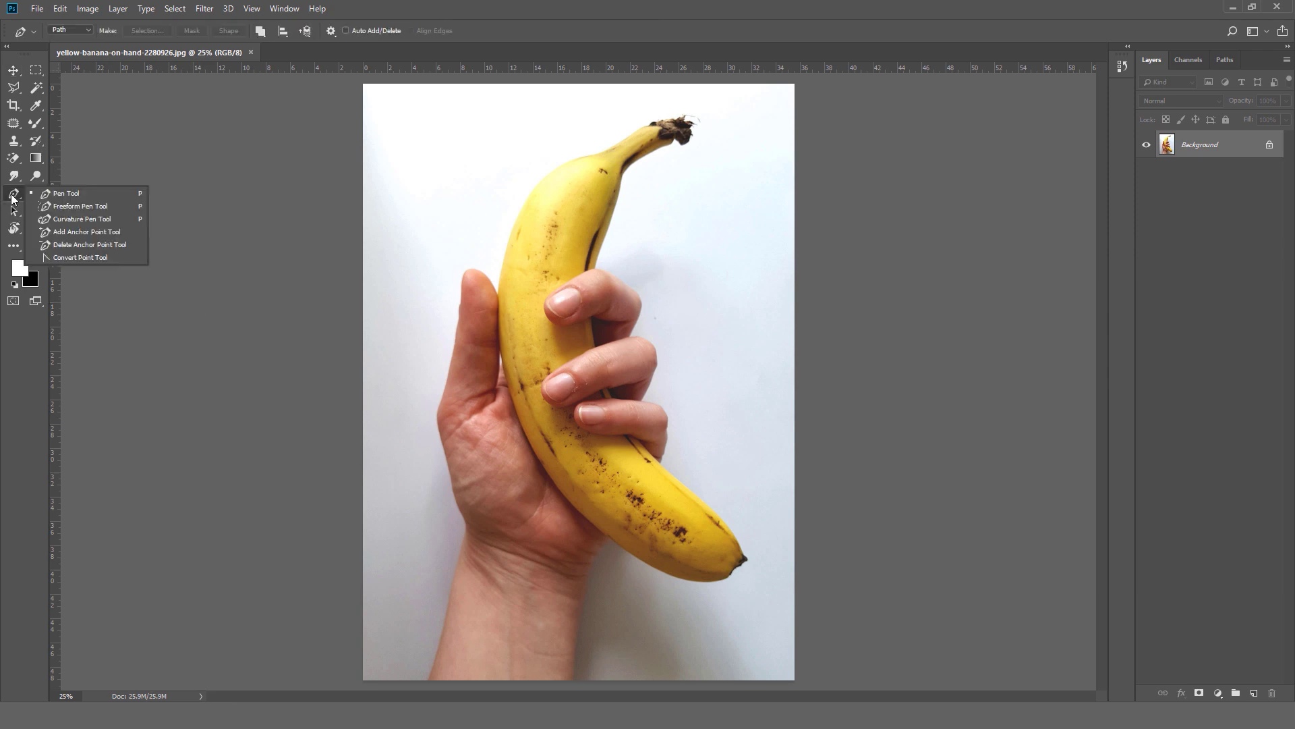
{"action": "left_click", "coordinate": [77, 194]}
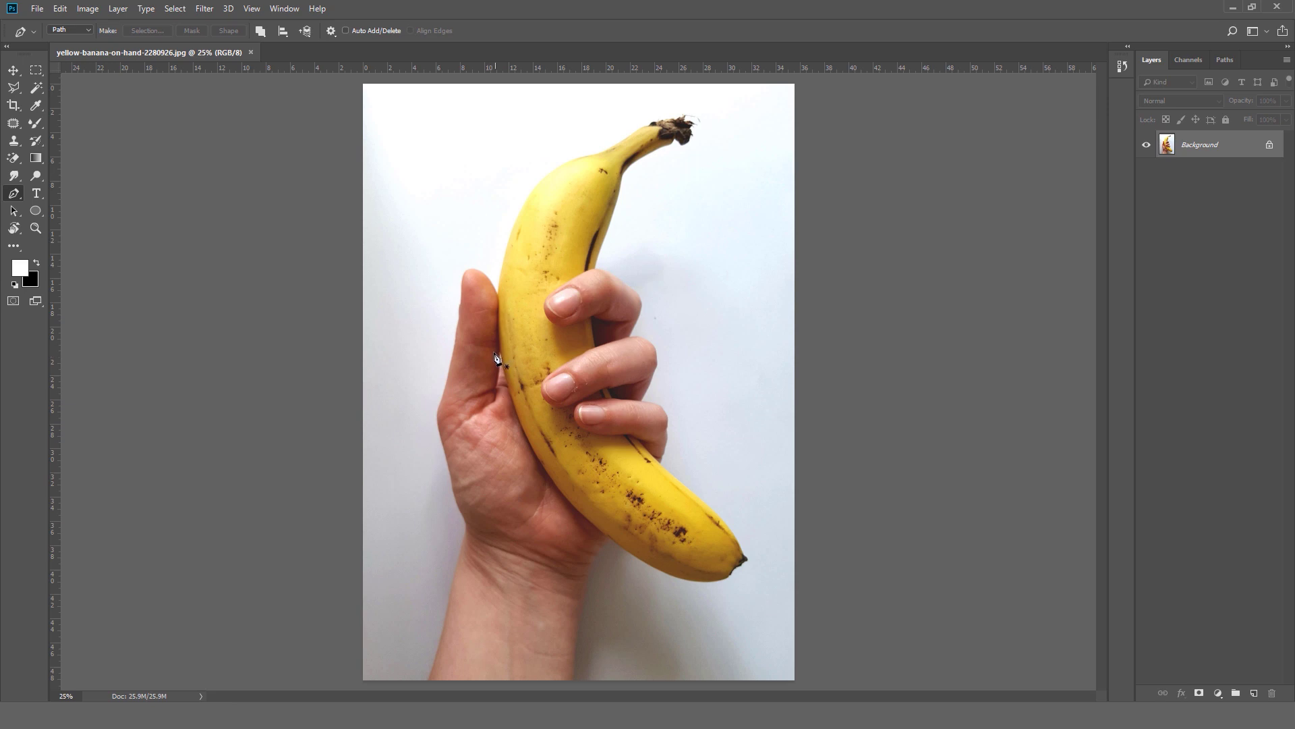
Start a path with an anchor point just below the image's bottom edge, at the left side of the wrist, at 100% zoom.
{"action": "key", "text": "ctrl+1"}
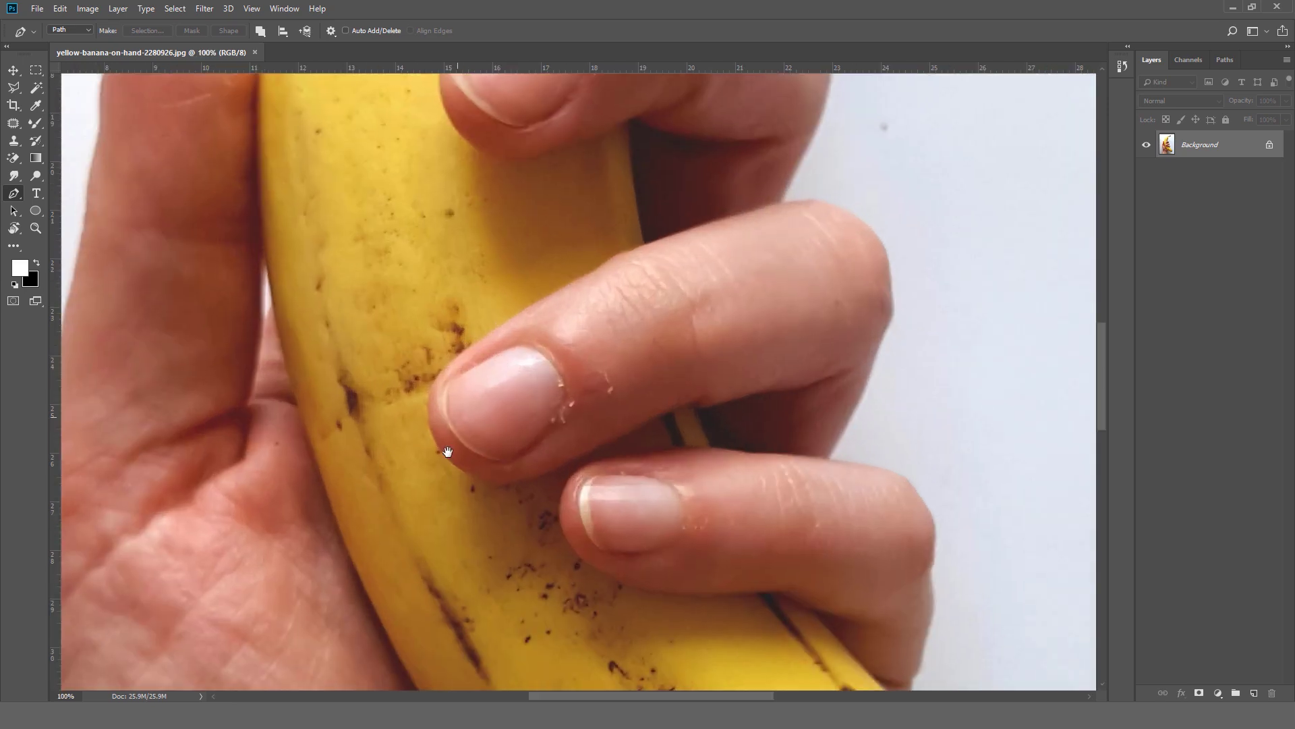
{"action": "left_click_drag", "start_coordinate": [447, 452], "coordinate": [569, 257]}
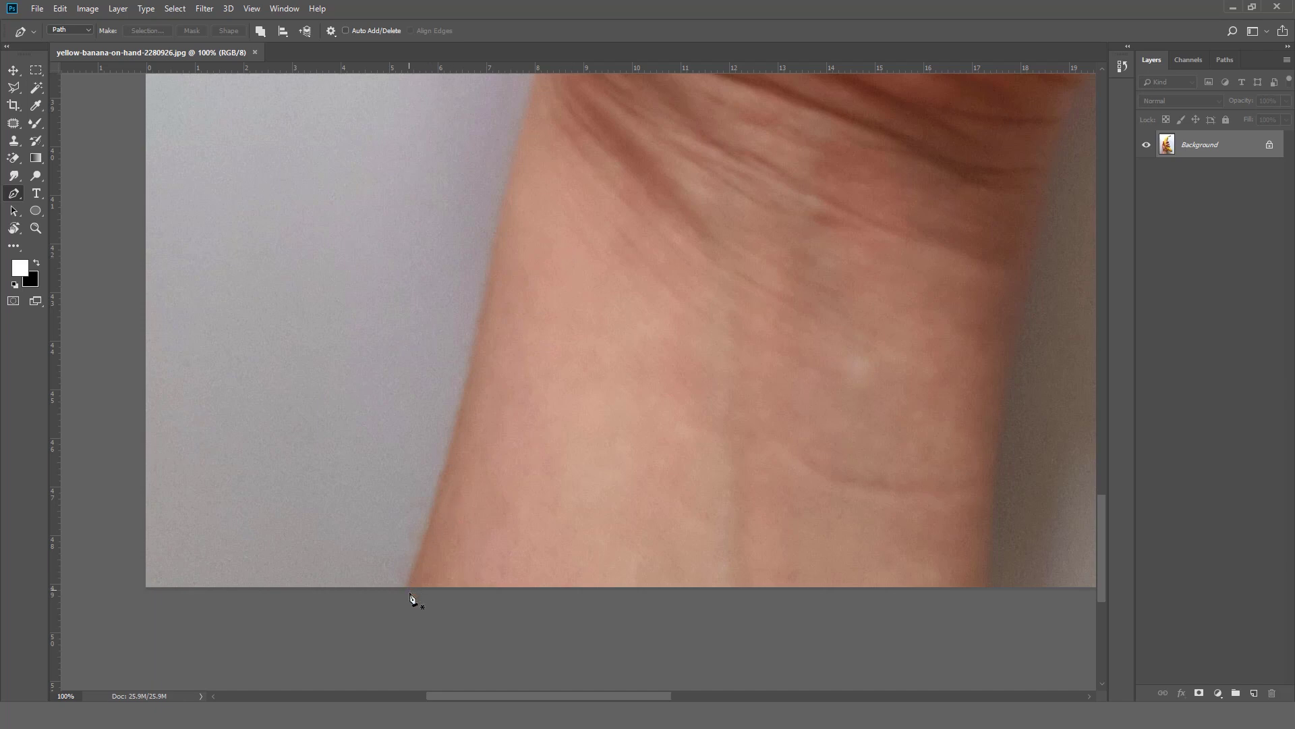
{"action": "left_click_drag", "start_coordinate": [409, 598], "coordinate": [398, 606]}
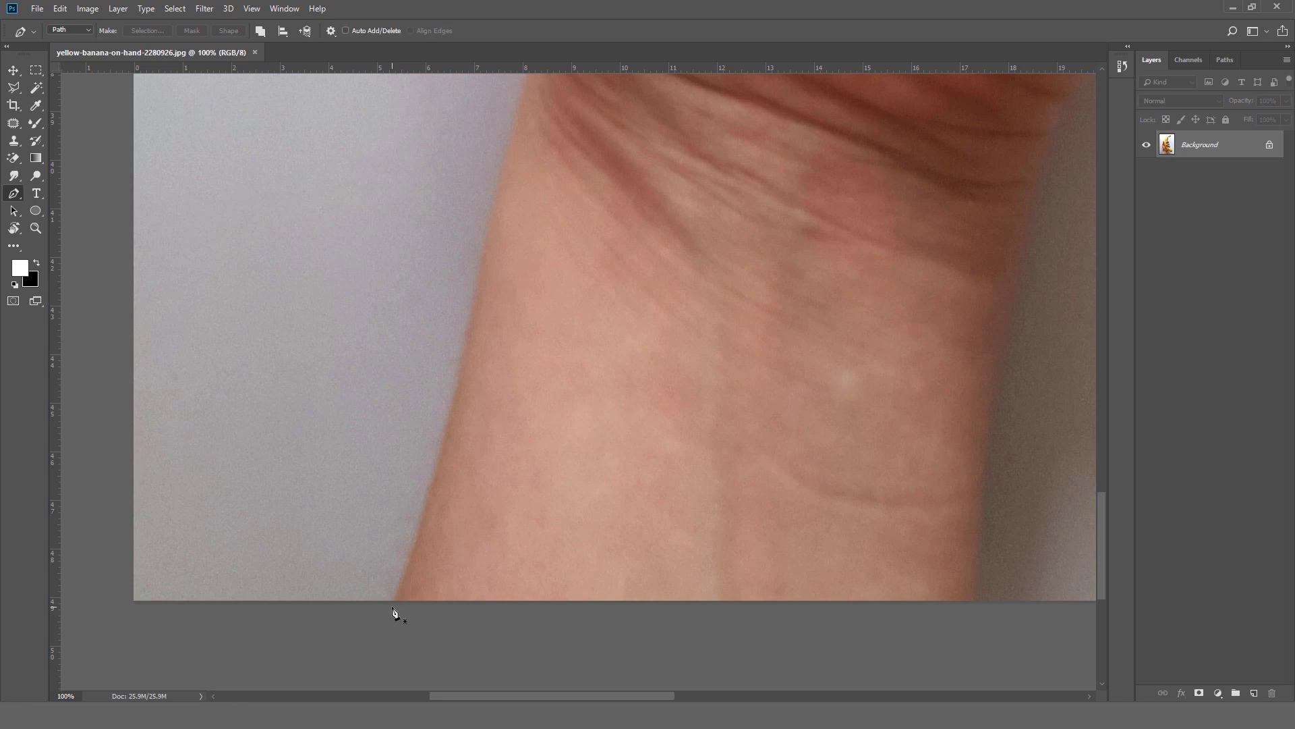
{"action": "left_click_drag", "start_coordinate": [471, 463], "coordinate": [437, 578]}
{"action": "key", "text": "ctrl+0"}
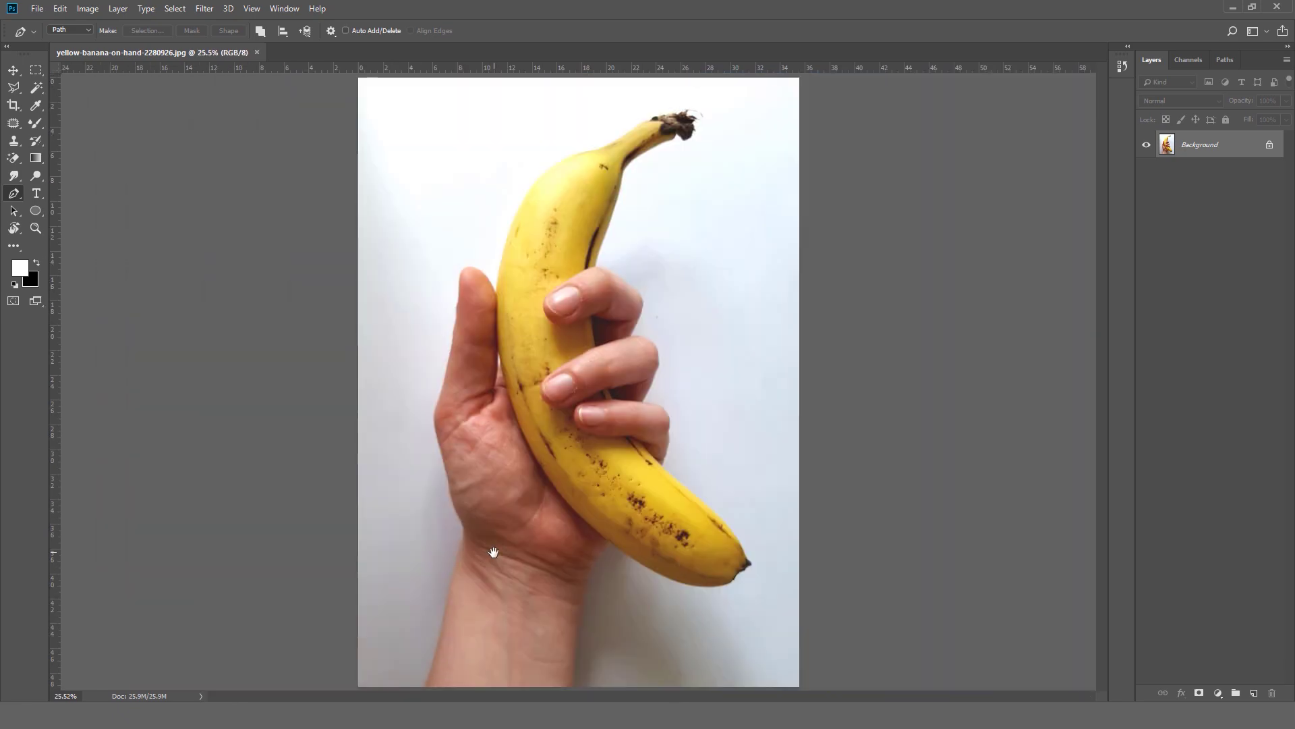
{"action": "scroll", "coordinate": [545, 385], "scroll_direction": "up", "scroll_amount": 2}
{"action": "scroll", "coordinate": [538, 383], "scroll_direction": "down", "scroll_amount": 3}
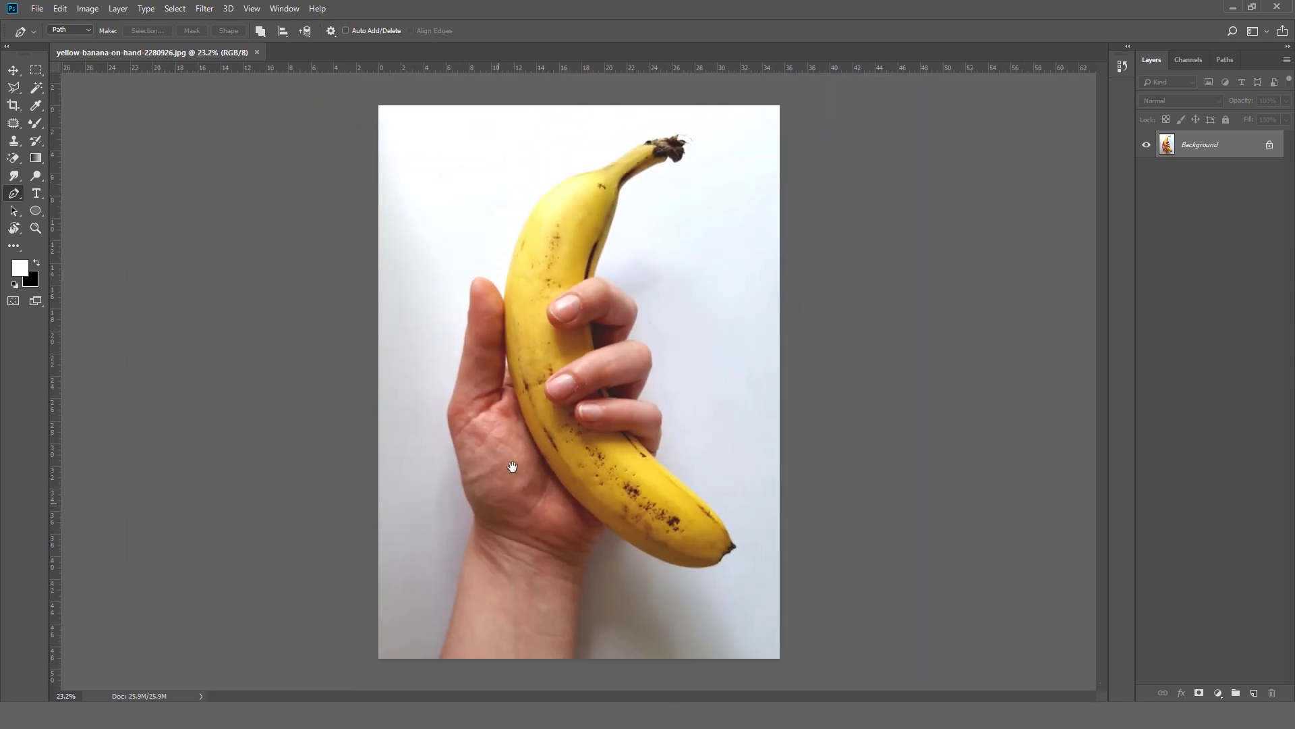
{"action": "key", "text": "z"}
{"action": "right_click", "coordinate": [532, 439]}
{"action": "left_click", "coordinate": [551, 456]}
{"action": "left_click_drag", "start_coordinate": [445, 594], "coordinate": [576, 338]}
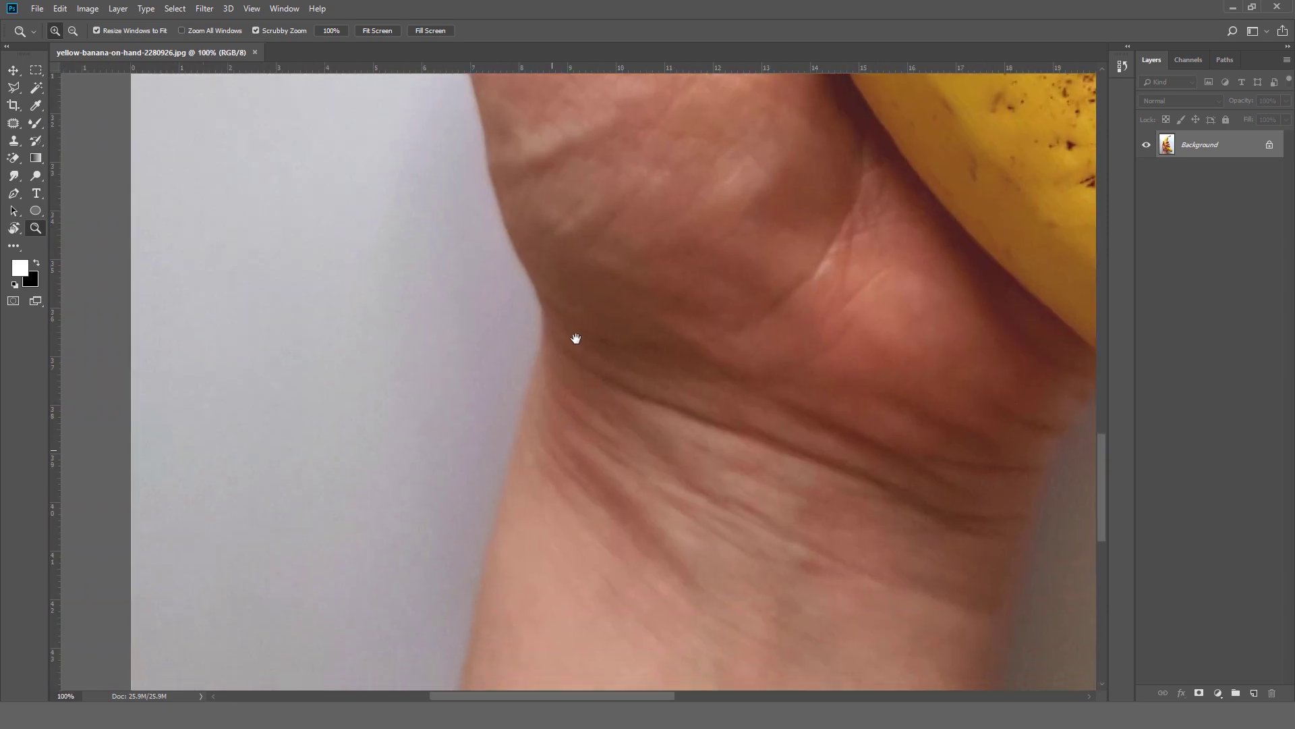
{"action": "key", "text": "p"}
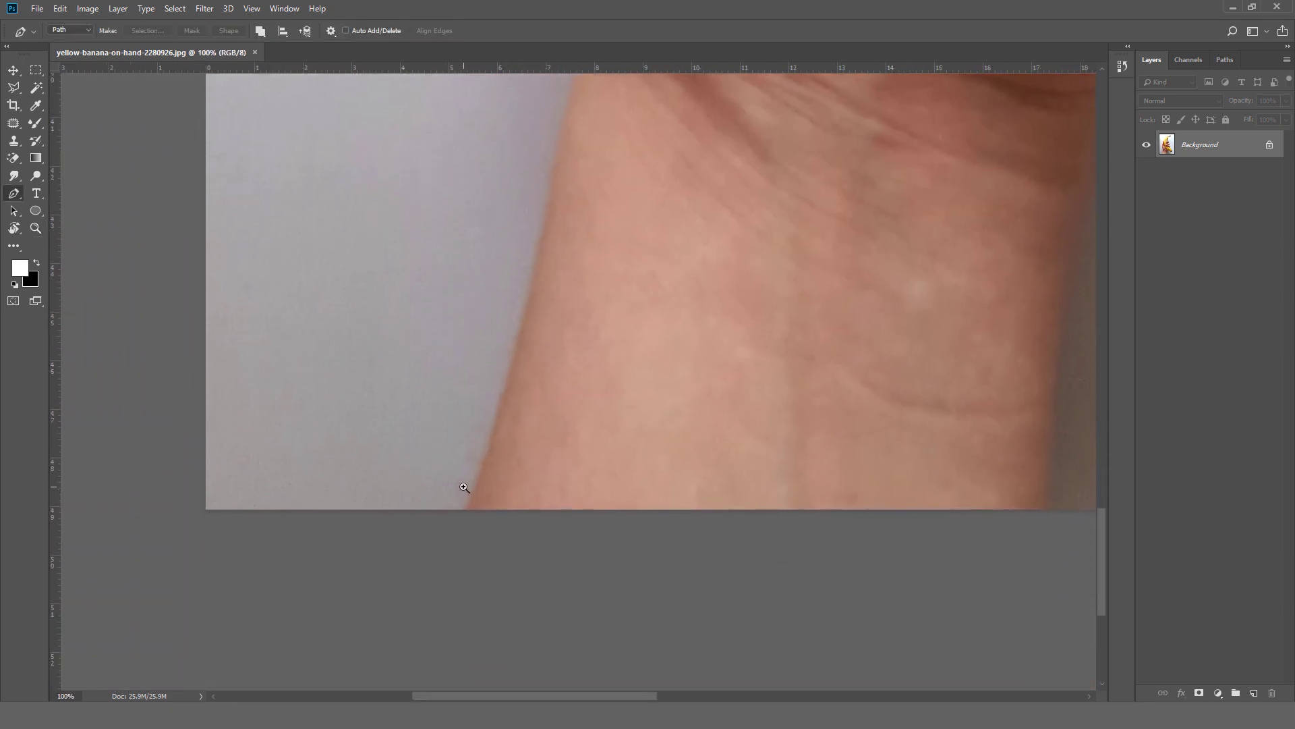
{"action": "left_click", "coordinate": [463, 519]}
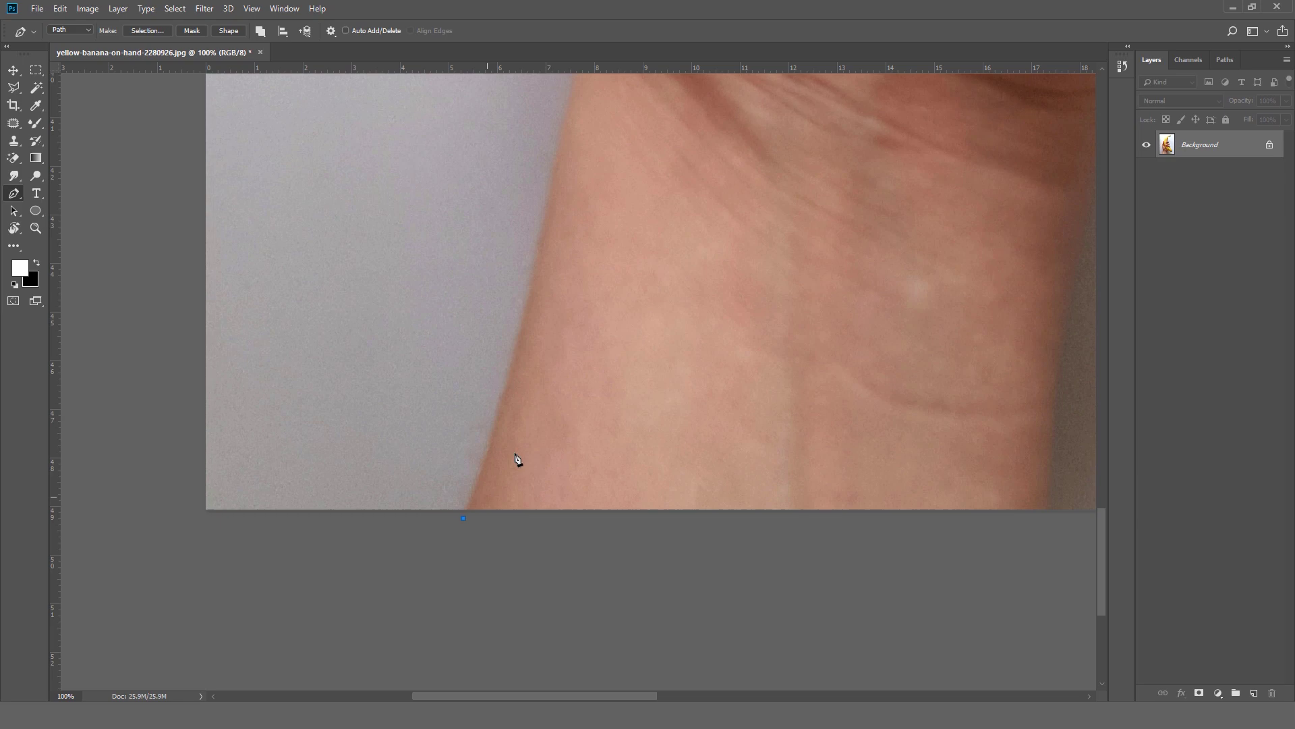
Add a curved anchor point further up the left edge of the wrist so the path follows its outline.
{"action": "left_click_drag", "start_coordinate": [514, 456], "coordinate": [482, 586]}
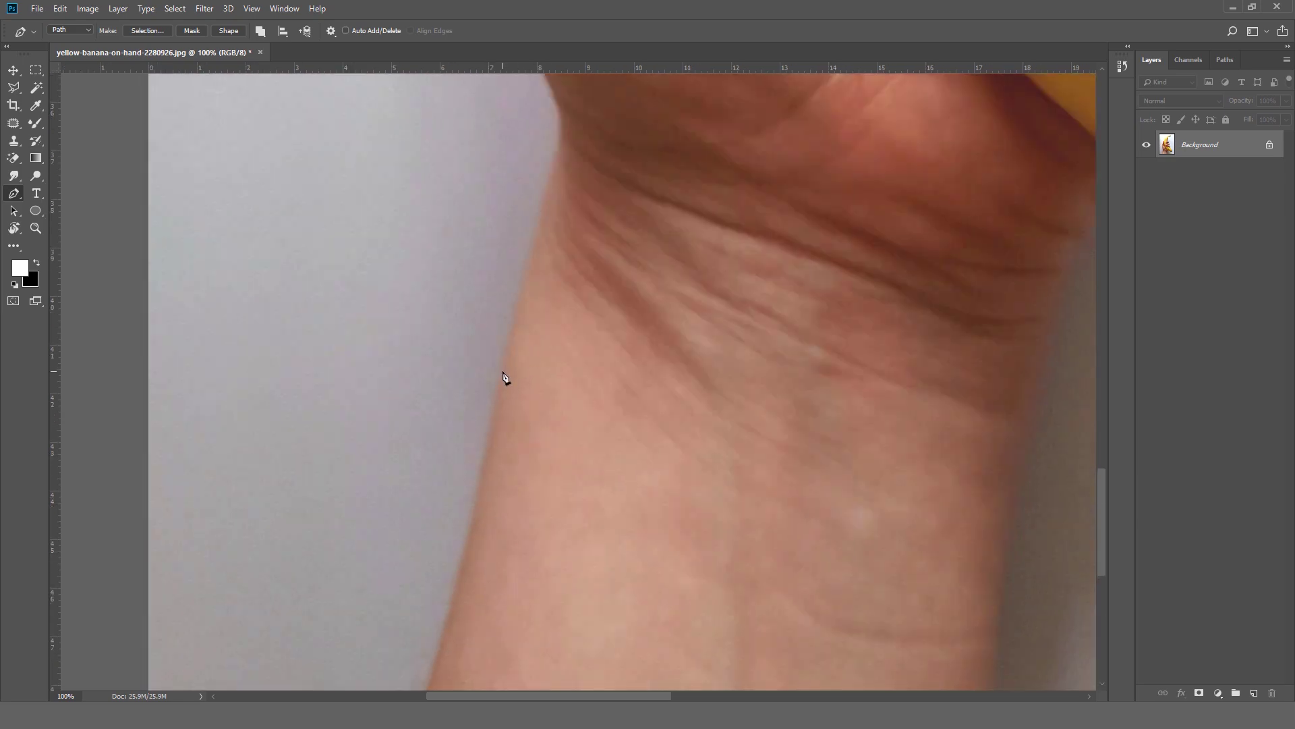
{"action": "left_click_drag", "start_coordinate": [517, 329], "coordinate": [517, 254]}
{"action": "left_click_drag", "start_coordinate": [524, 244], "coordinate": [522, 239]}
{"action": "left_click_drag", "start_coordinate": [506, 364], "coordinate": [494, 515]}
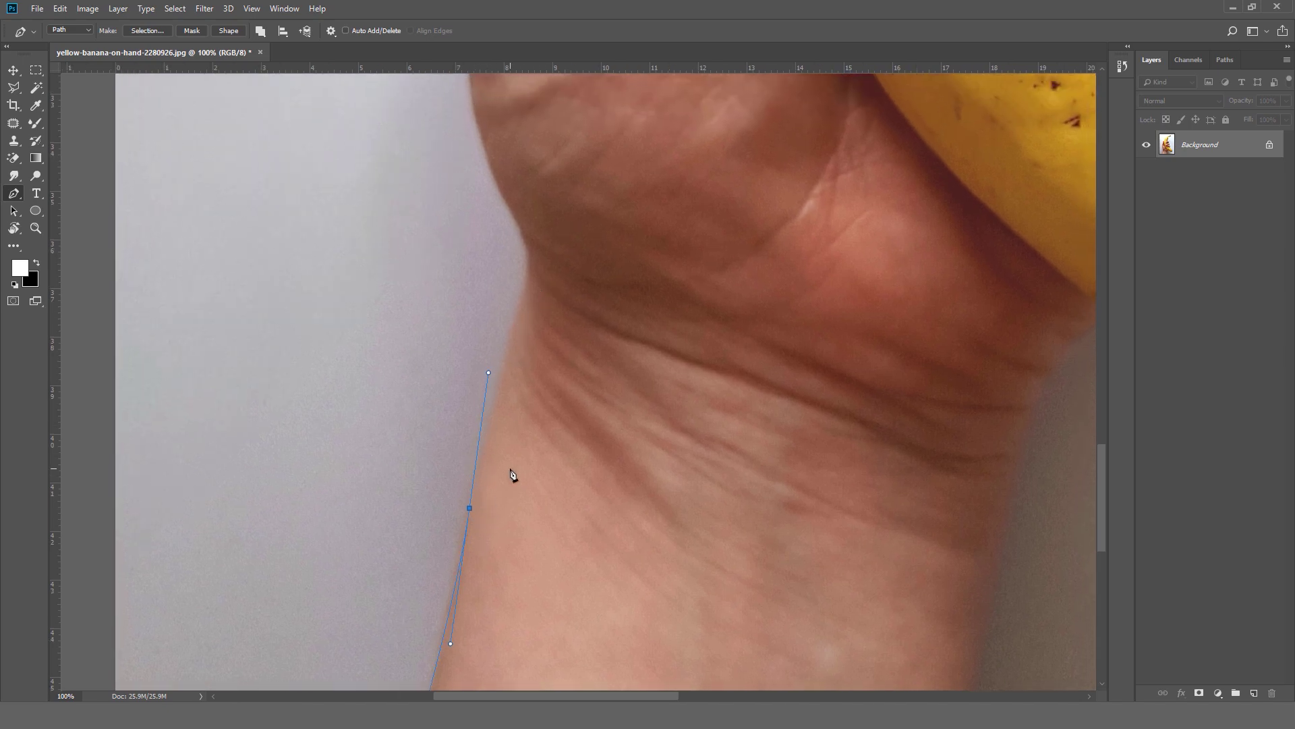
{"action": "left_click_drag", "start_coordinate": [512, 472], "coordinate": [514, 401]}
{"action": "left_click_drag", "start_coordinate": [509, 334], "coordinate": [508, 340]}
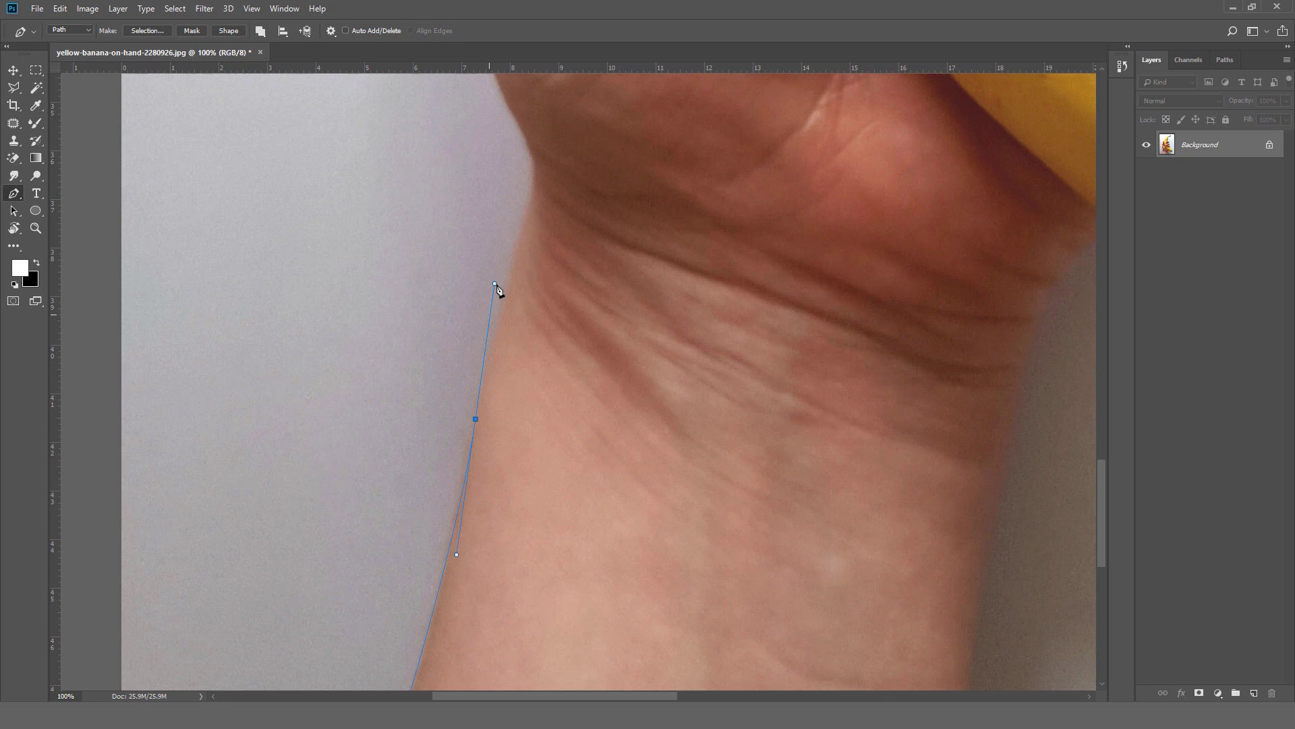
Lengthen the outgoing direction handle of the wrist's upper anchor point with the path selection tool.
{"action": "key", "text": "a"}
{"action": "left_click", "coordinate": [496, 283]}
{"action": "key", "text": "Delete"}
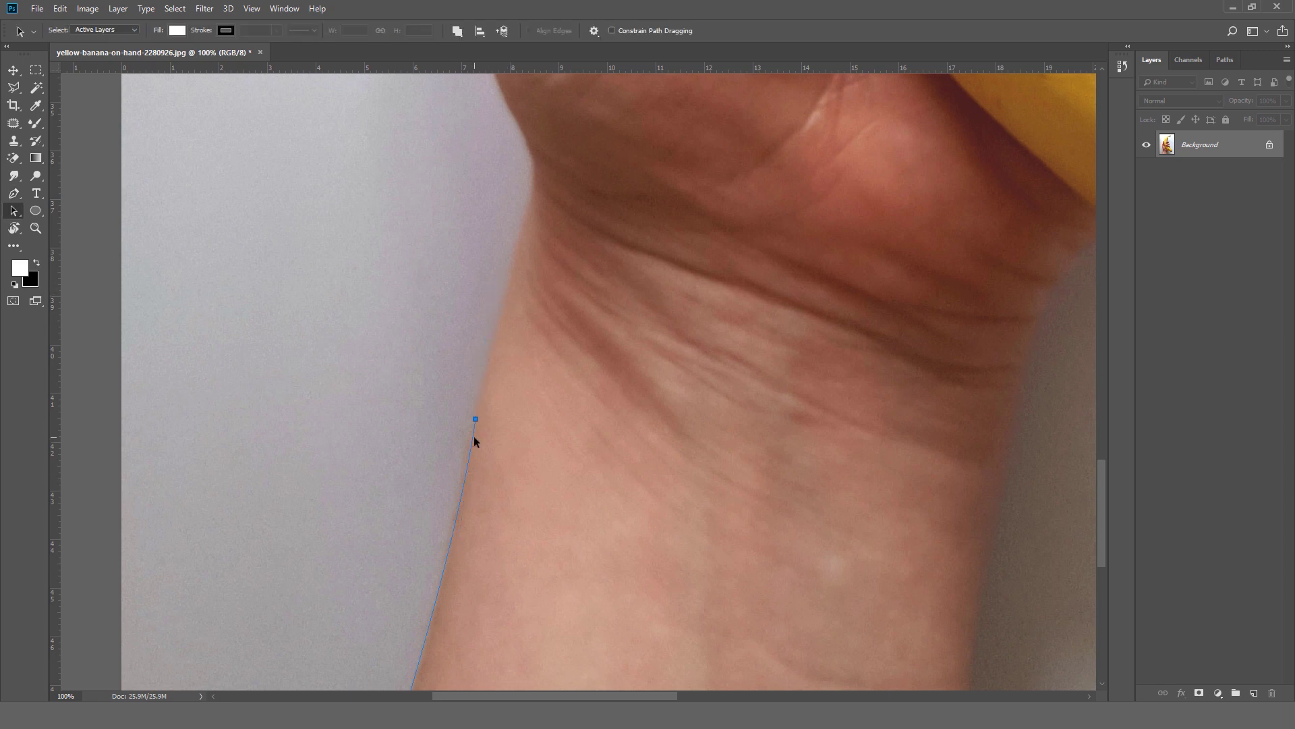
{"action": "left_click", "coordinate": [476, 420]}
{"action": "left_click_drag", "start_coordinate": [495, 284], "coordinate": [506, 239]}
{"action": "left_click_drag", "start_coordinate": [495, 329], "coordinate": [462, 397]}
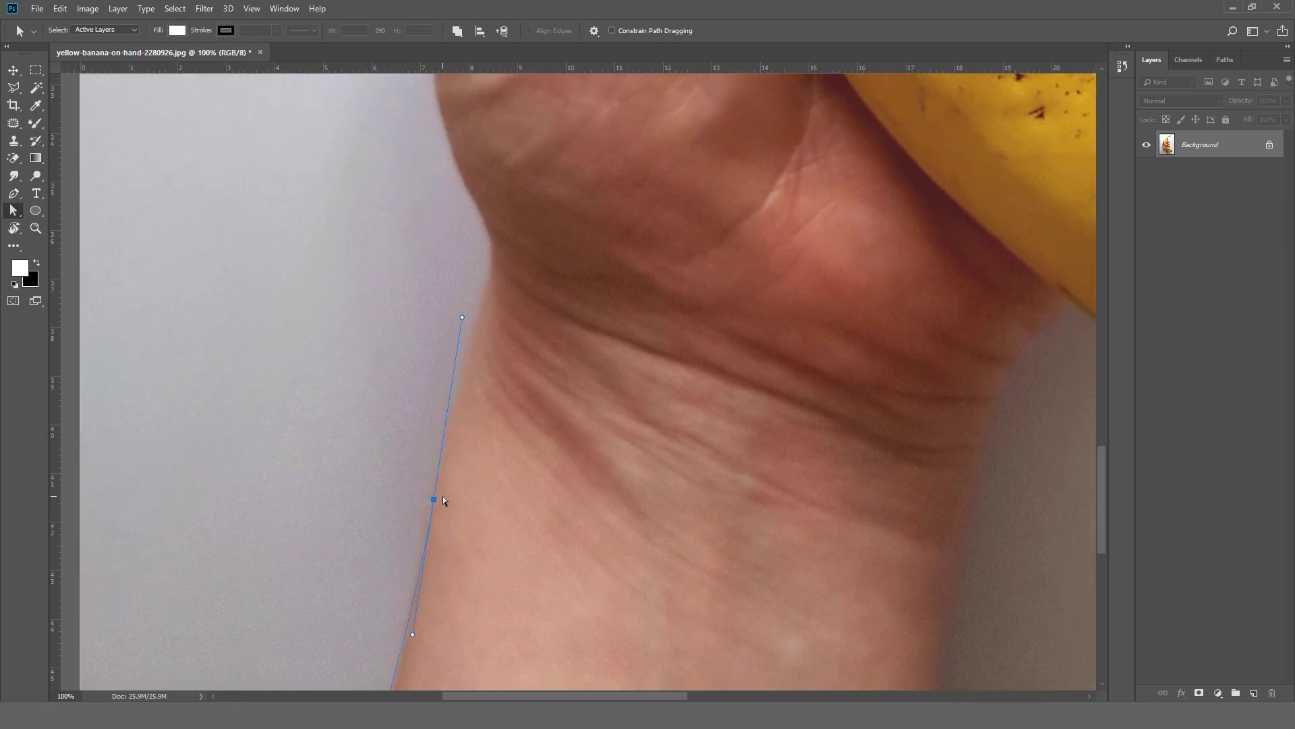
Remove the outgoing direction handle from the wrist's upper anchor point with the Pen tool.
{"action": "key", "text": "p"}
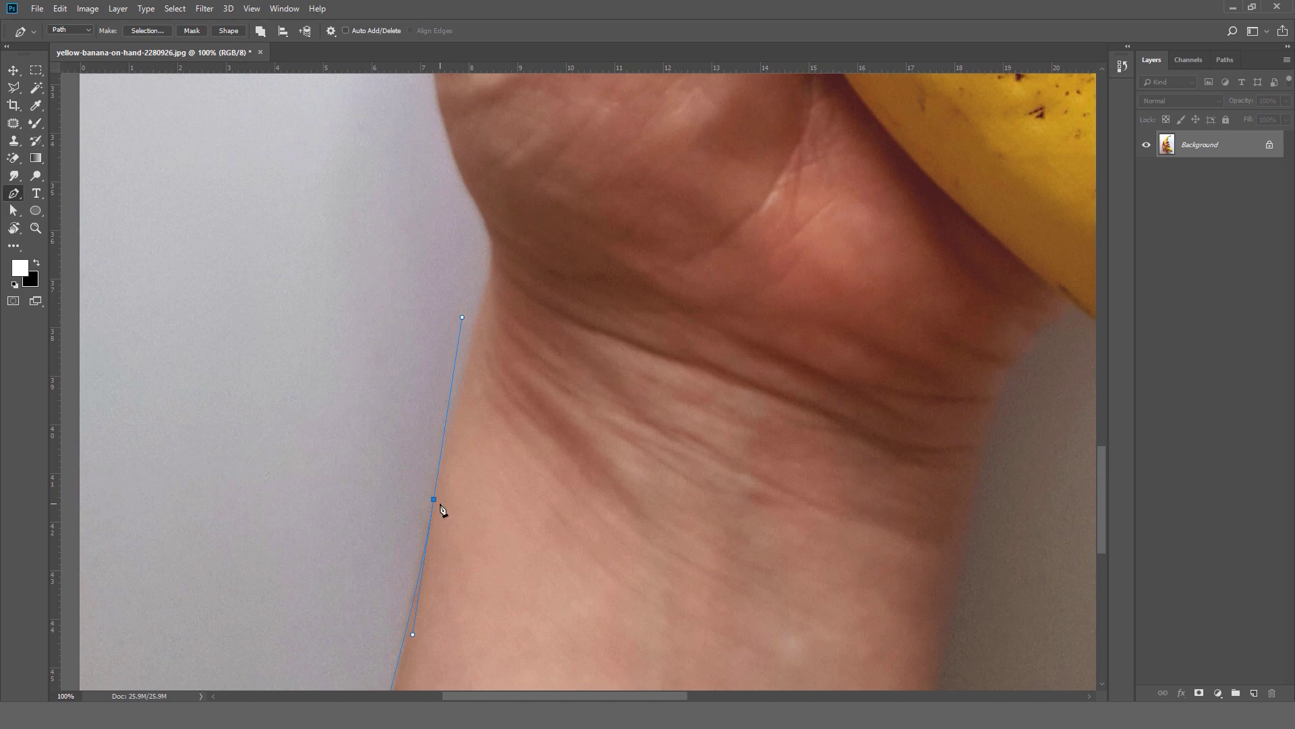
{"action": "left_click", "coordinate": [434, 500], "text": "alt"}
{"action": "left_click_drag", "start_coordinate": [438, 505], "coordinate": [430, 567]}
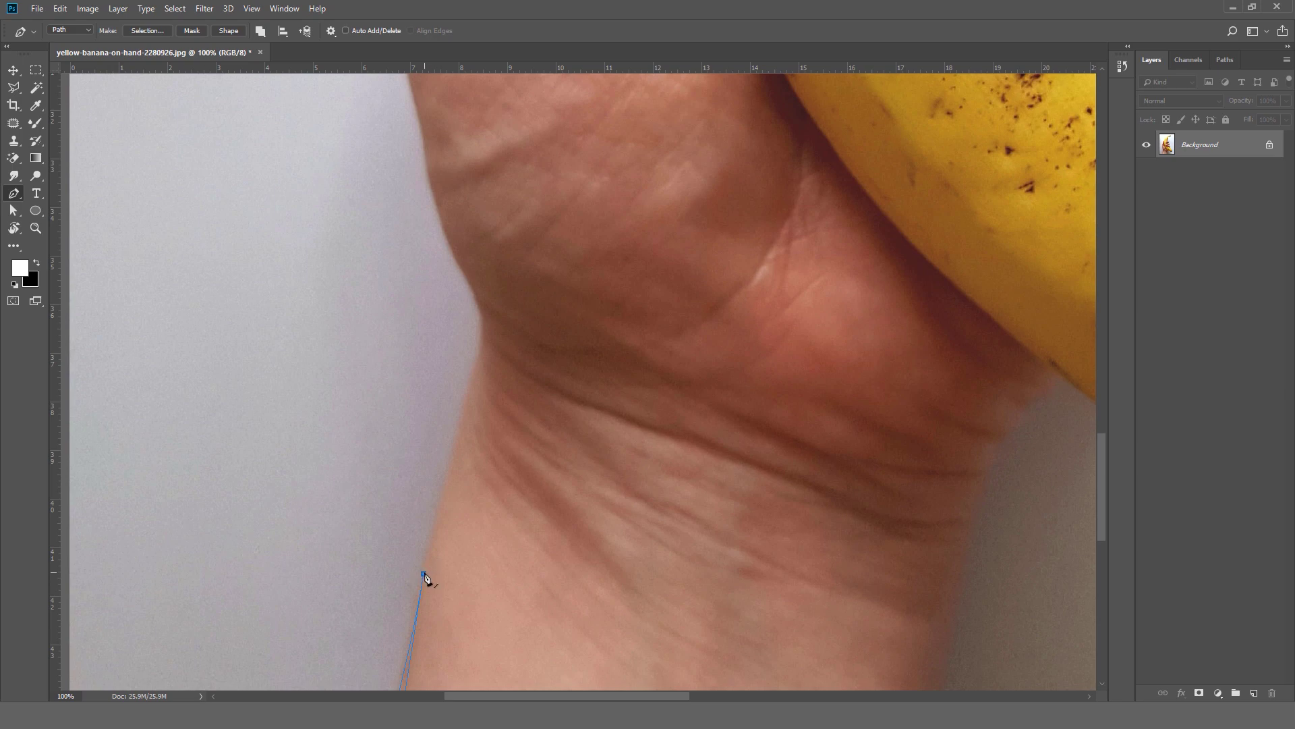
{"action": "left_click_drag", "start_coordinate": [443, 529], "coordinate": [429, 568]}
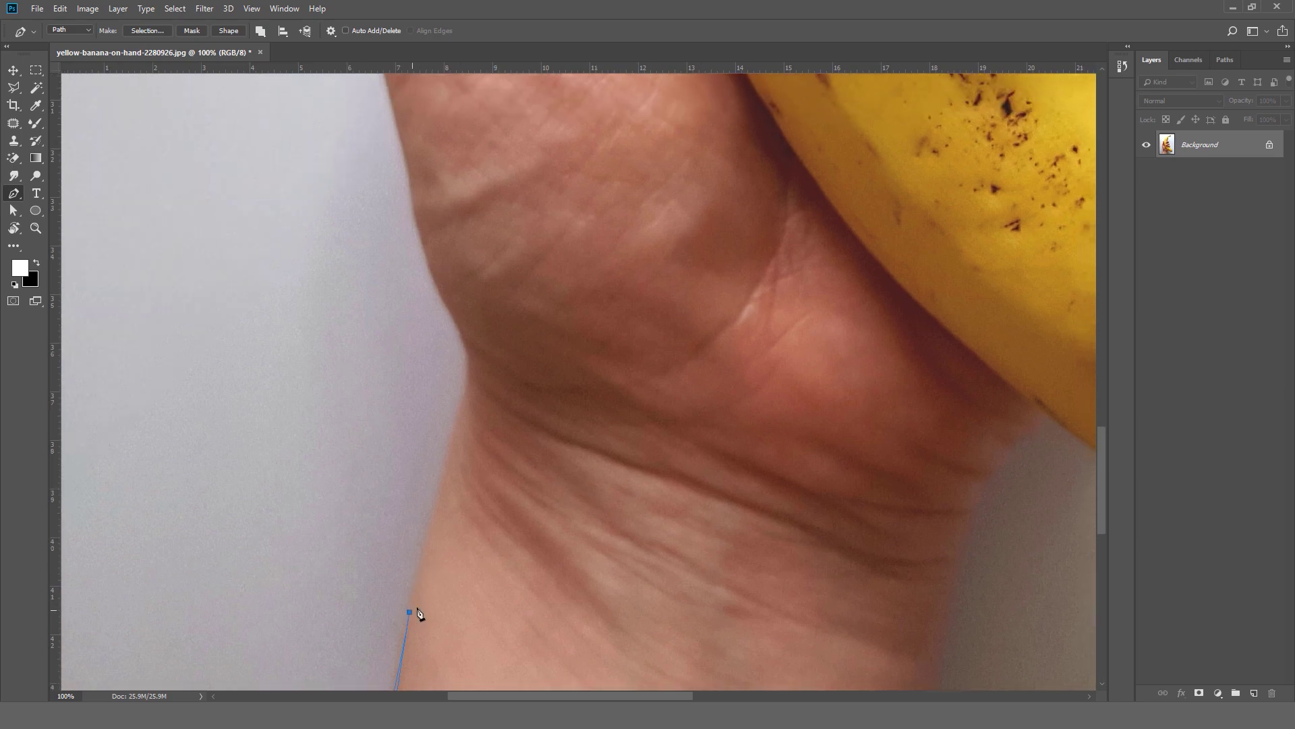
Continue the path with curved anchor points up the outer edge of the palm to the base of the thumb.
{"action": "left_click_drag", "start_coordinate": [440, 480], "coordinate": [451, 569]}
{"action": "left_click_drag", "start_coordinate": [452, 490], "coordinate": [482, 545]}
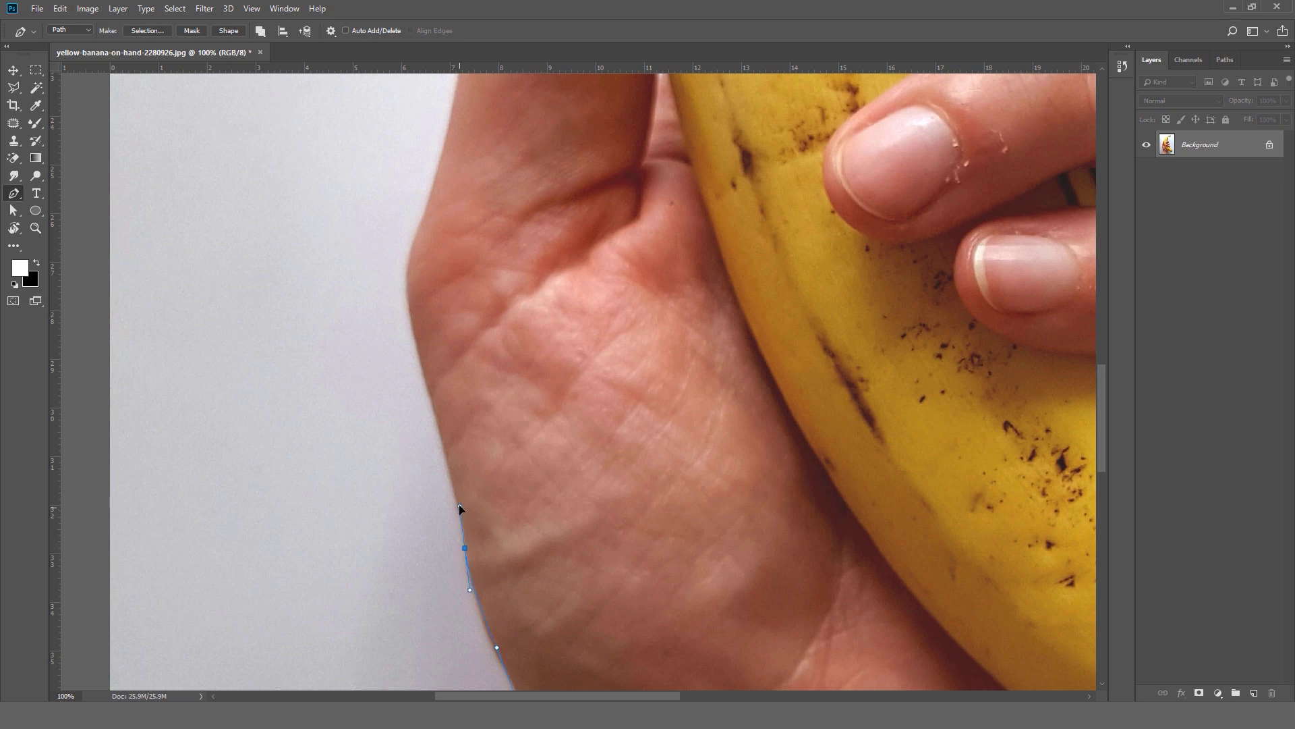
{"action": "left_click_drag", "start_coordinate": [459, 506], "coordinate": [473, 531]}
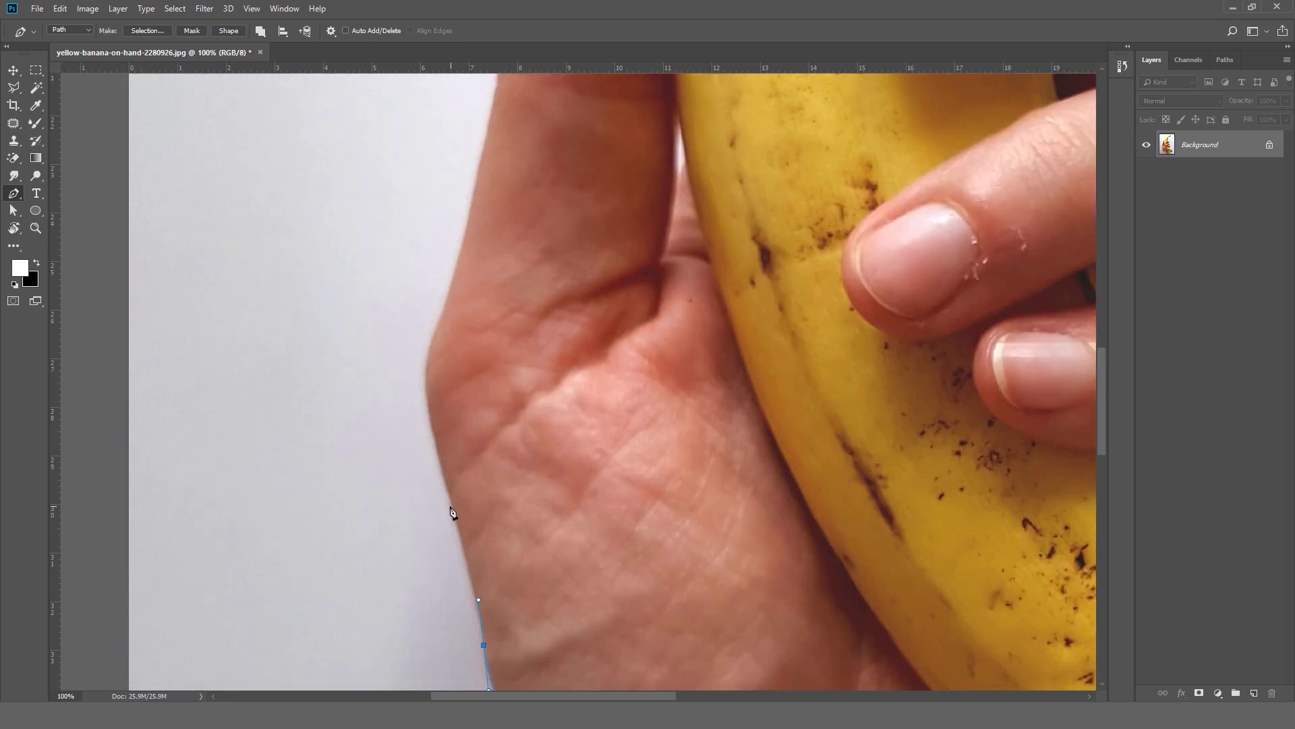
{"action": "left_click_drag", "start_coordinate": [446, 485], "coordinate": [446, 483]}
{"action": "mouse_move", "coordinate": [448, 465]}
{"action": "left_mouse_down"}
{"action": "mouse_move", "coordinate": [454, 517]}
{"action": "mouse_move", "coordinate": [449, 473]}
{"action": "left_mouse_up"}
{"action": "scroll", "coordinate": [462, 454], "scroll_direction": "up", "scroll_amount": 5}
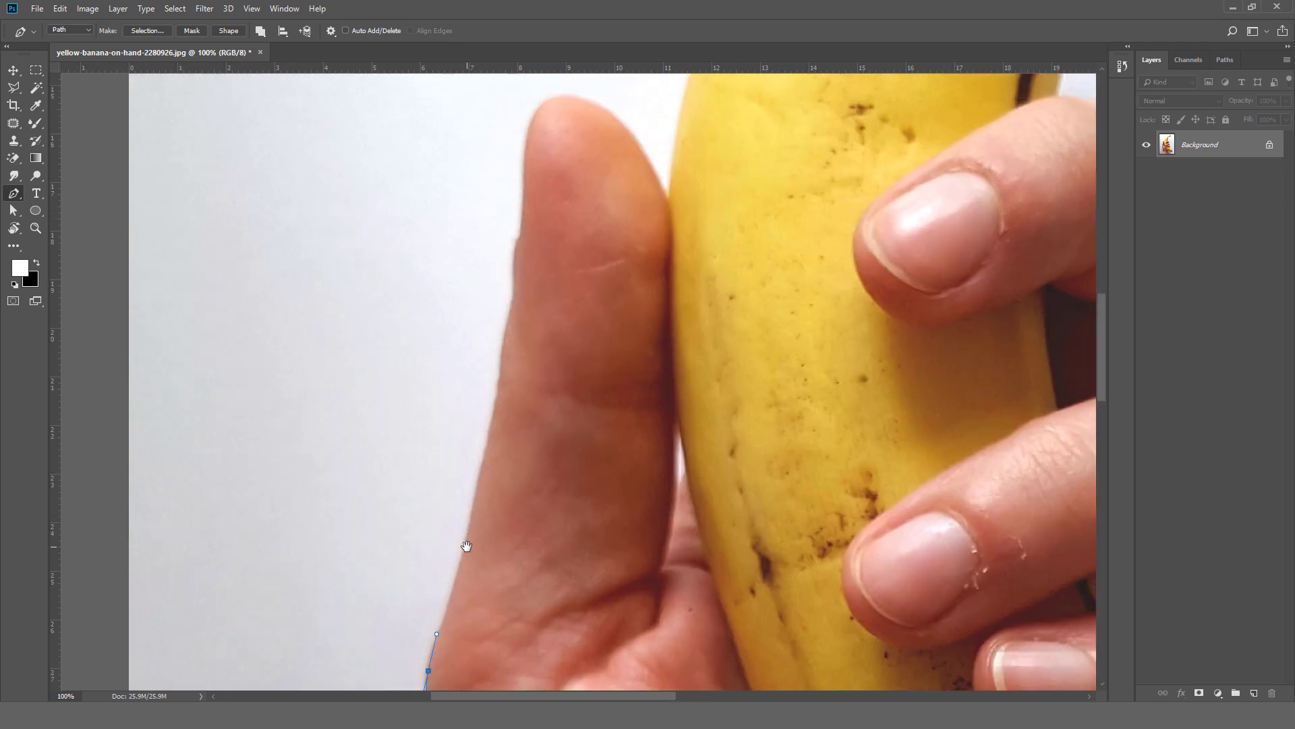
Undo the misplaced anchor point and add a curved one on the lower outer edge of the thumb.
{"action": "left_click", "coordinate": [473, 500]}
{"action": "key", "text": "ctrl+z"}
{"action": "left_click", "coordinate": [477, 485]}
{"action": "left_click_drag", "start_coordinate": [479, 477], "coordinate": [487, 430]}
{"action": "left_click_drag", "start_coordinate": [571, 441], "coordinate": [506, 459]}
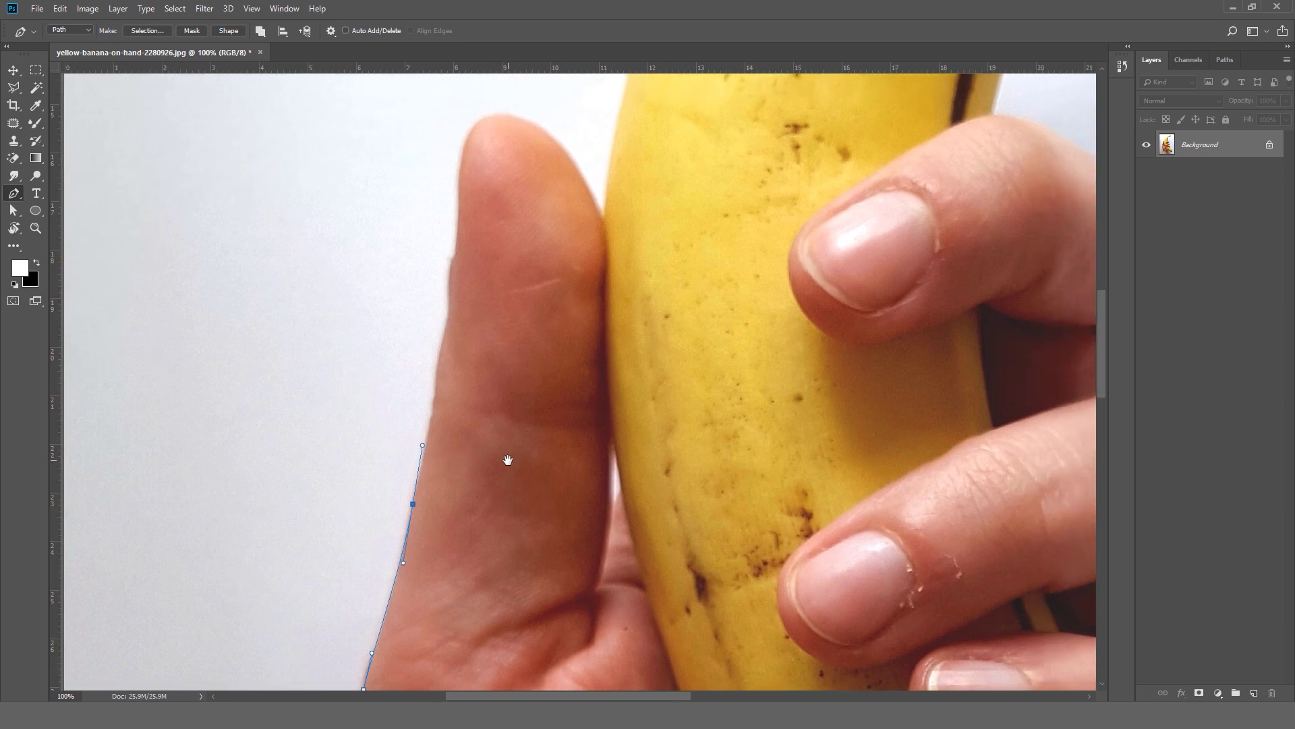
Keep the Pen tool in Path mode and trace the thumb's outer edge up to the small notch below its tip.
{"action": "left_click", "coordinate": [84, 32]}
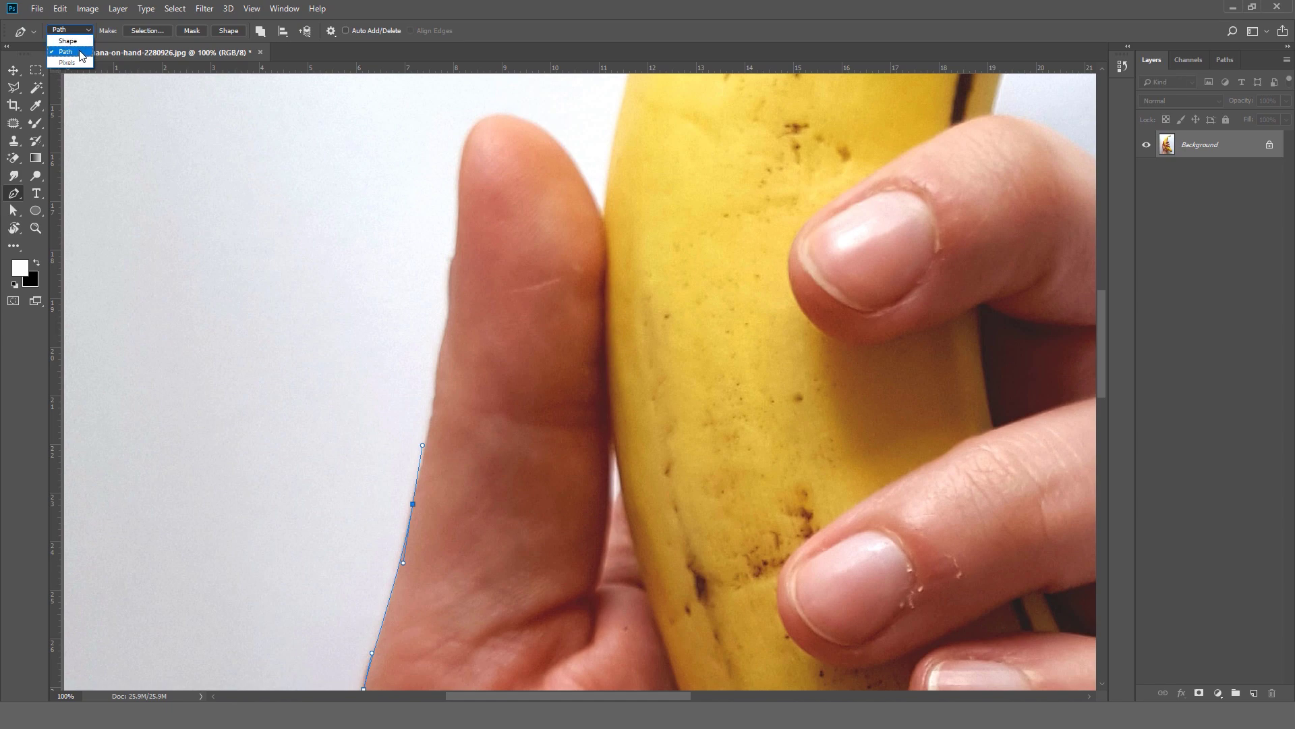
{"action": "left_click", "coordinate": [80, 53]}
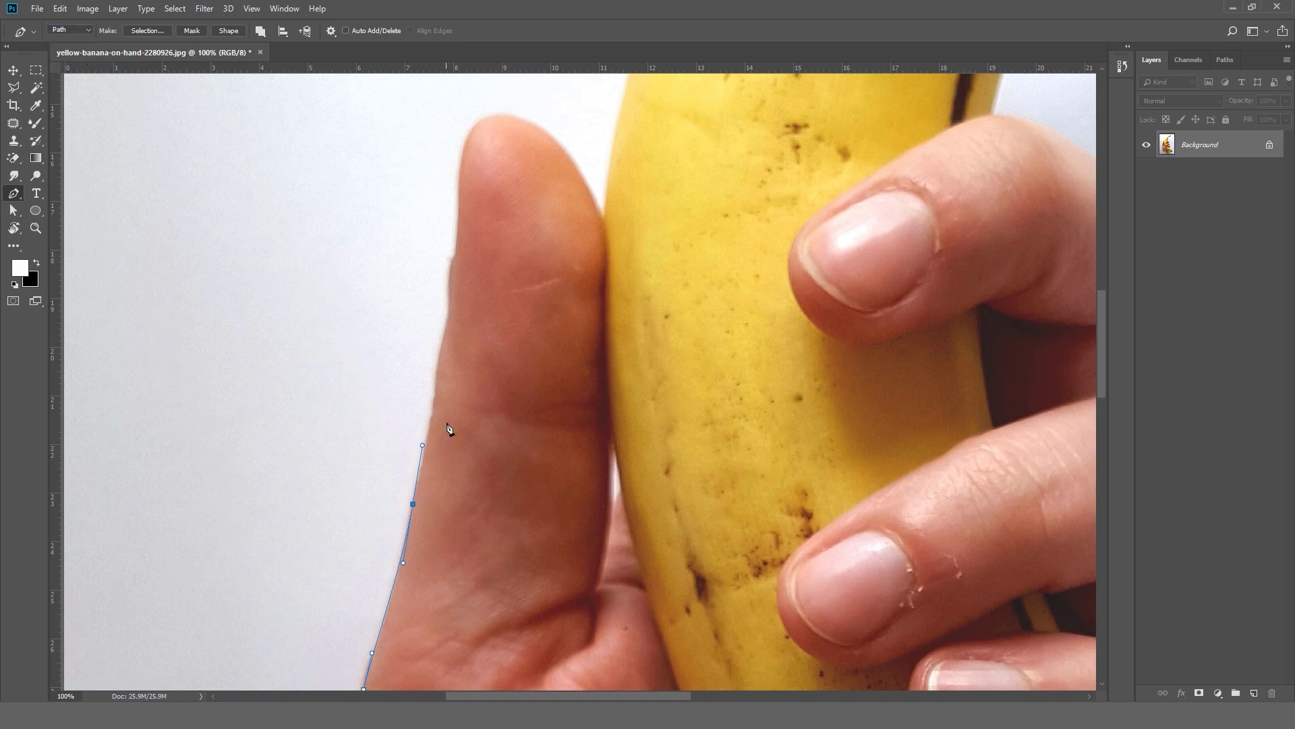
{"action": "key", "text": "ctrl+z"}
{"action": "left_click", "coordinate": [439, 395]}
{"action": "left_click_drag", "start_coordinate": [441, 354], "coordinate": [426, 413]}
{"action": "scroll", "coordinate": [445, 338], "scroll_direction": "up", "scroll_amount": 1}
{"action": "scroll", "coordinate": [444, 335], "scroll_direction": "up", "scroll_amount": 2}
{"action": "left_click", "coordinate": [429, 438], "text": "alt"}
{"action": "left_click_drag", "start_coordinate": [440, 361], "coordinate": [412, 439]}
{"action": "left_click", "coordinate": [441, 362], "text": "alt"}
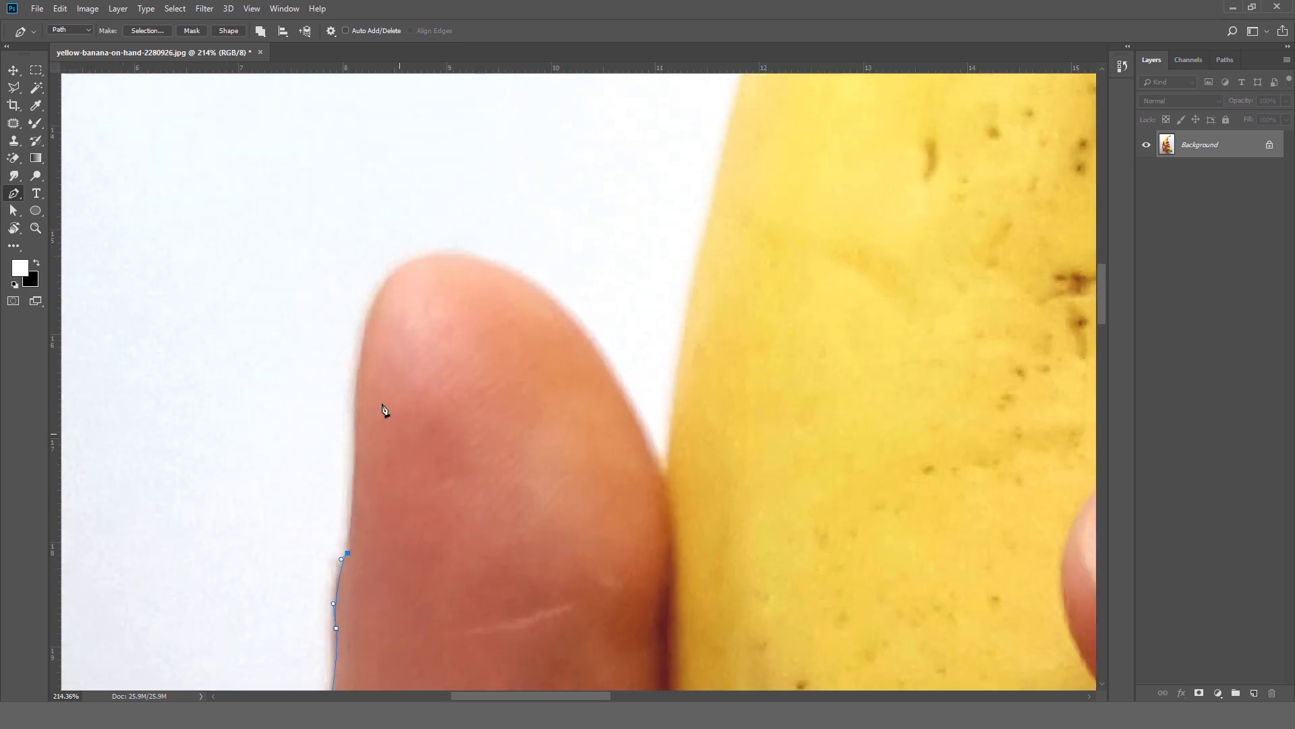
Curve the path up the side and over the tip of the thumb, removing the outgoing handle at the tip.
{"action": "left_click_drag", "start_coordinate": [370, 316], "coordinate": [393, 234]}
{"action": "key", "text": "ctrl+z"}
{"action": "left_click_drag", "start_coordinate": [355, 395], "coordinate": [356, 354]}
{"action": "scroll", "coordinate": [371, 336], "scroll_direction": "up", "scroll_amount": 4}
{"action": "scroll", "coordinate": [367, 405], "scroll_direction": "right", "scroll_amount": 1}
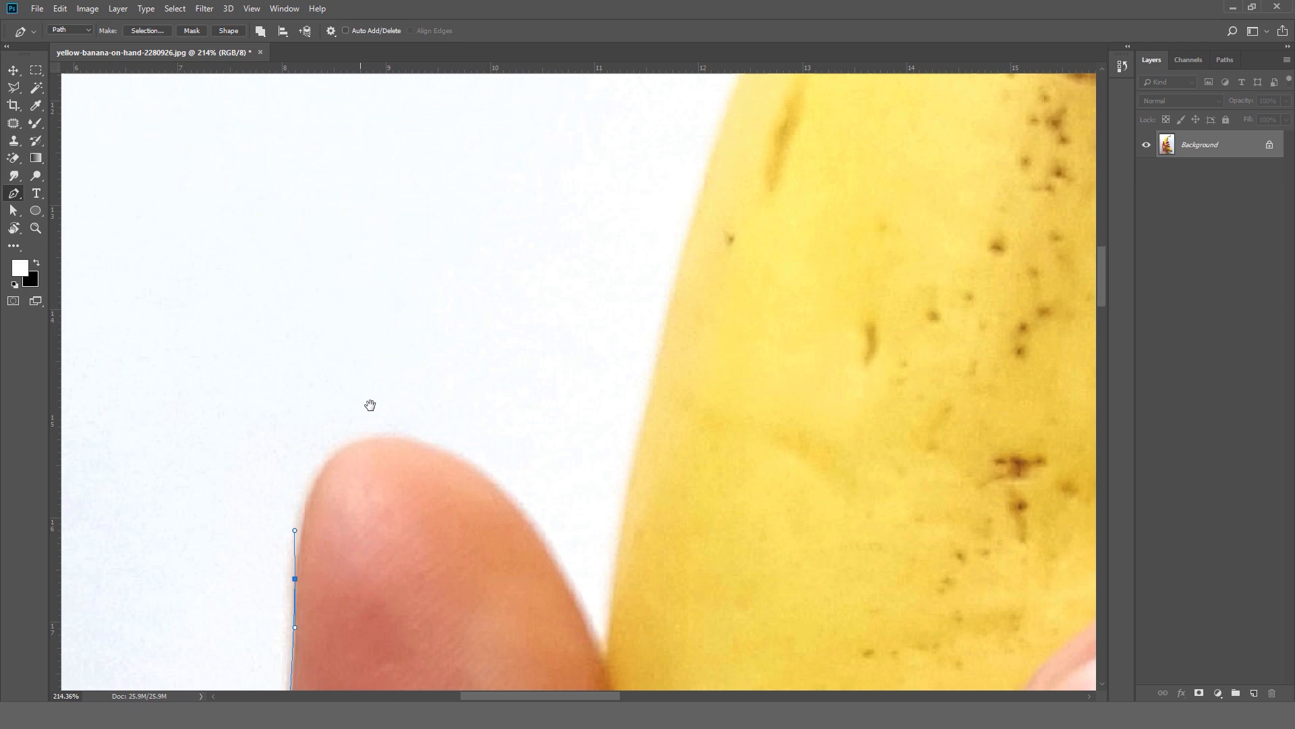
{"action": "left_click_drag", "start_coordinate": [405, 438], "coordinate": [499, 447]}
{"action": "left_click", "coordinate": [405, 437]}
{"action": "scroll", "coordinate": [471, 376], "scroll_direction": "down", "scroll_amount": 4}
{"action": "scroll", "coordinate": [526, 432], "scroll_direction": "right", "scroll_amount": 1}
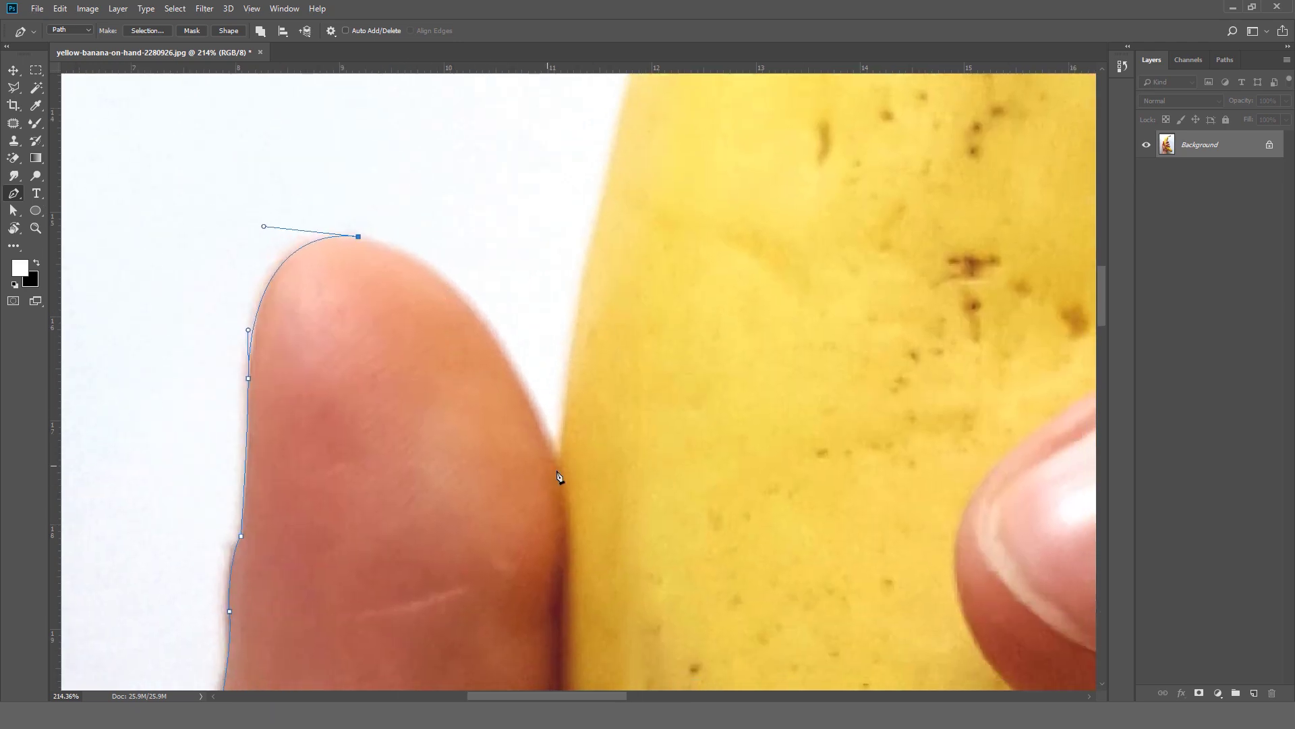
Add a curved anchor point where the thumb meets the banana and remove its outgoing direction handle.
{"action": "left_click", "coordinate": [557, 461]}
{"action": "left_click_drag", "start_coordinate": [557, 462], "coordinate": [638, 674]}
{"action": "left_click", "coordinate": [556, 461], "text": "alt"}
{"action": "scroll", "coordinate": [567, 427], "scroll_direction": "down", "scroll_amount": 3}
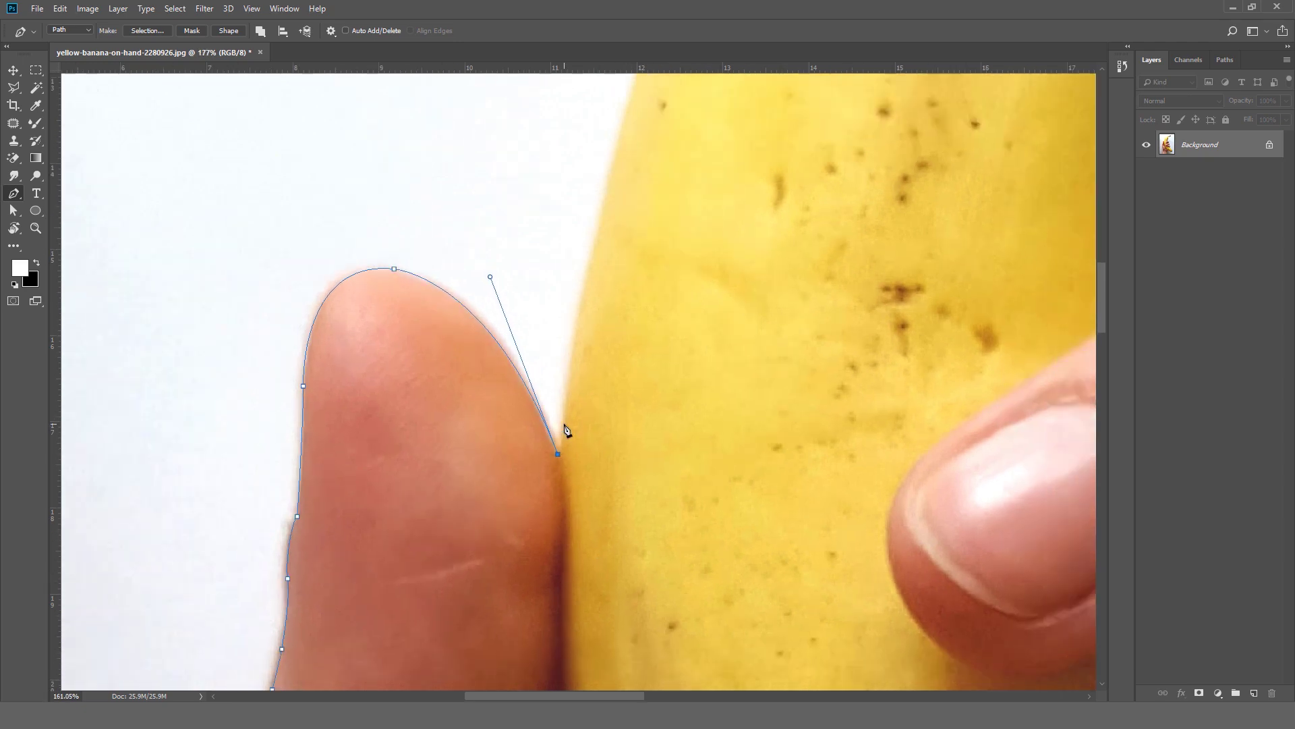
Trace the banana's left edge with two curved anchor points up to the base of its stem, removing the first one's outgoing handle.
{"action": "left_click_drag", "start_coordinate": [587, 397], "coordinate": [421, 565]}
{"action": "scroll", "coordinate": [457, 503], "scroll_direction": "down", "scroll_amount": 3}
{"action": "left_click_drag", "start_coordinate": [510, 391], "coordinate": [427, 527]}
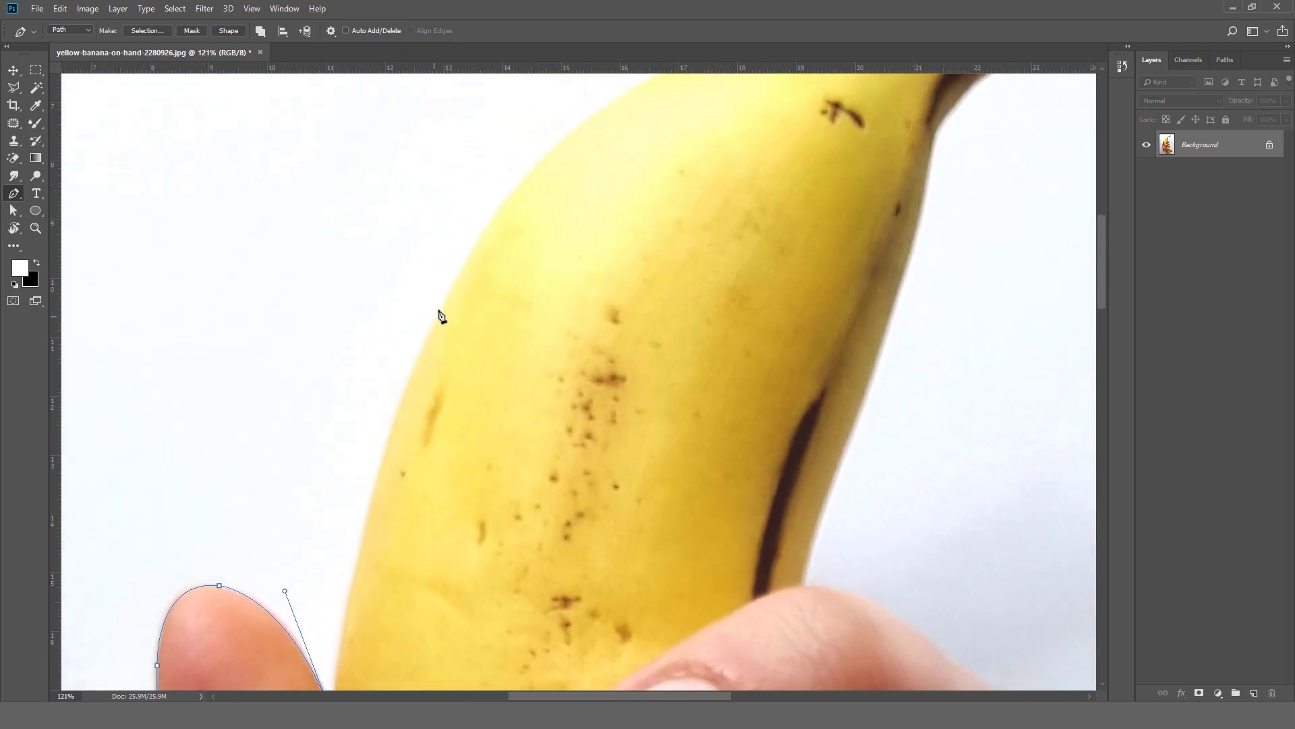
{"action": "left_click_drag", "start_coordinate": [441, 312], "coordinate": [518, 167]}
{"action": "left_click_drag", "start_coordinate": [539, 123], "coordinate": [362, 453]}
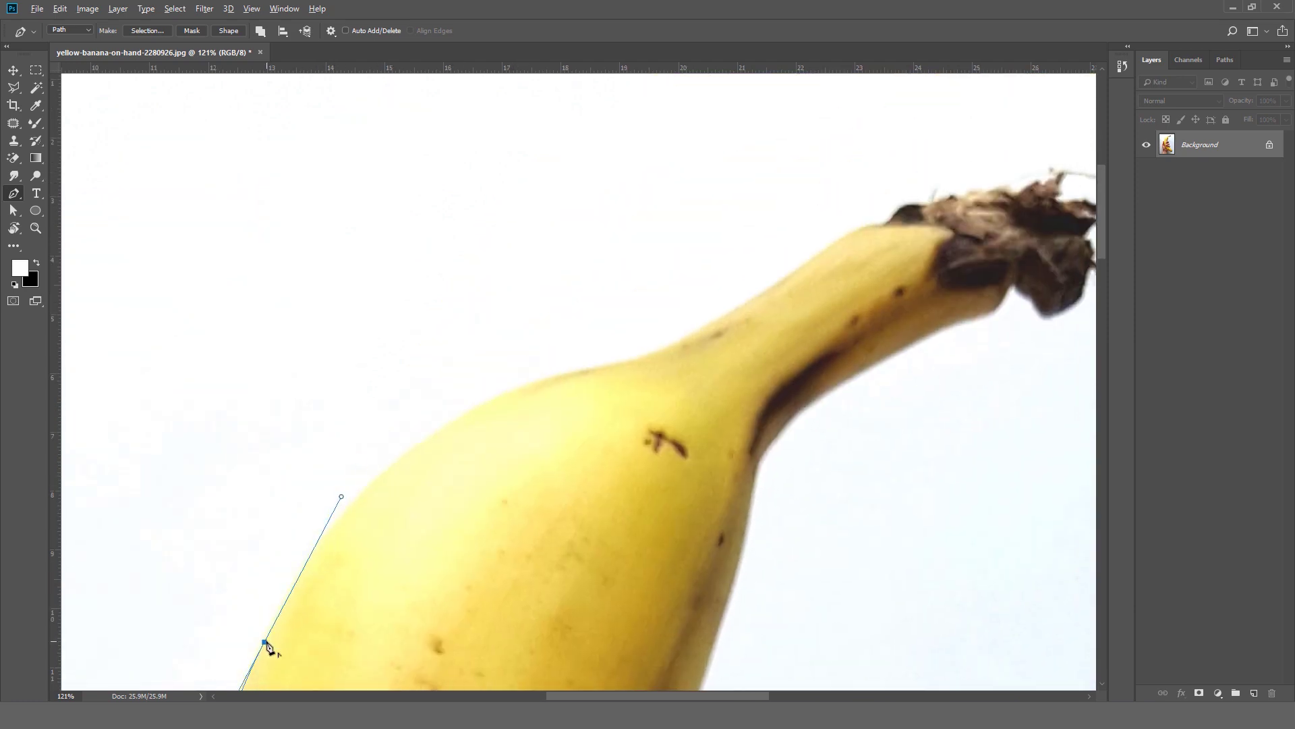
{"action": "left_click", "coordinate": [264, 642], "text": "alt"}
{"action": "left_click_drag", "start_coordinate": [333, 556], "coordinate": [355, 455]}
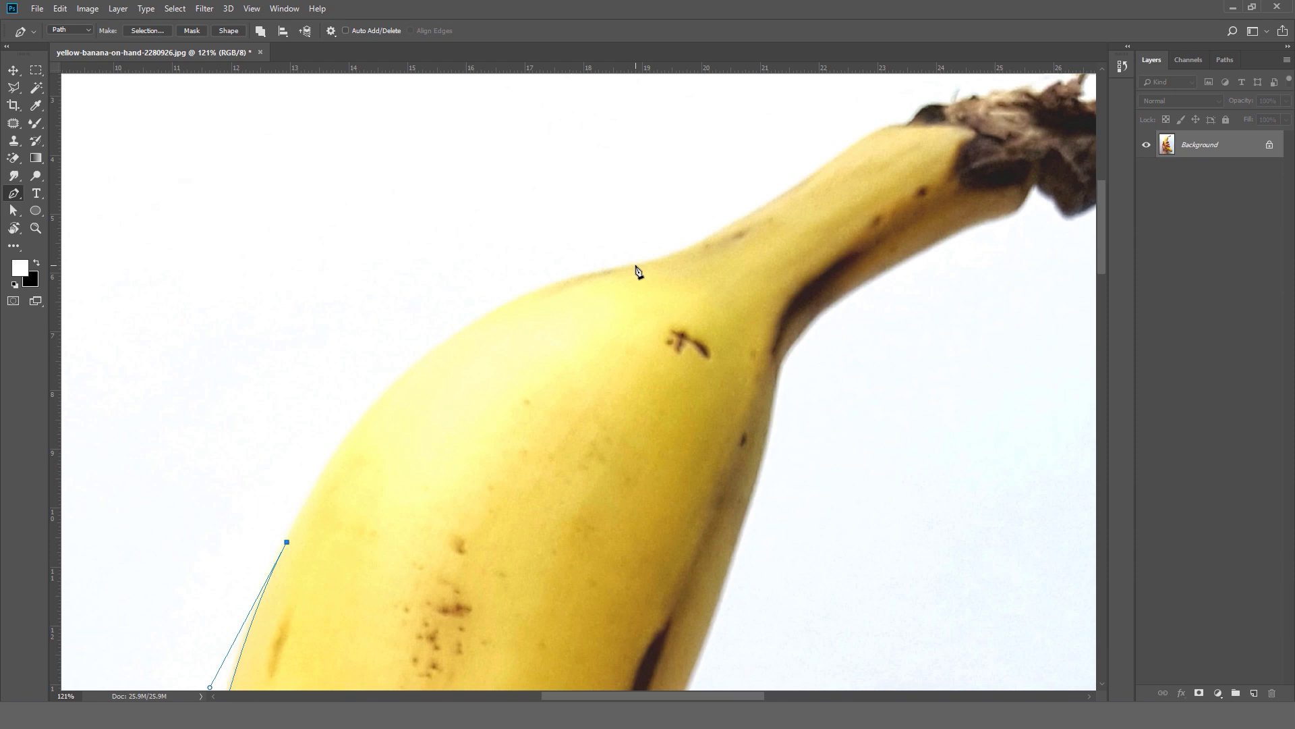
{"action": "left_click_drag", "start_coordinate": [636, 264], "coordinate": [911, 213]}
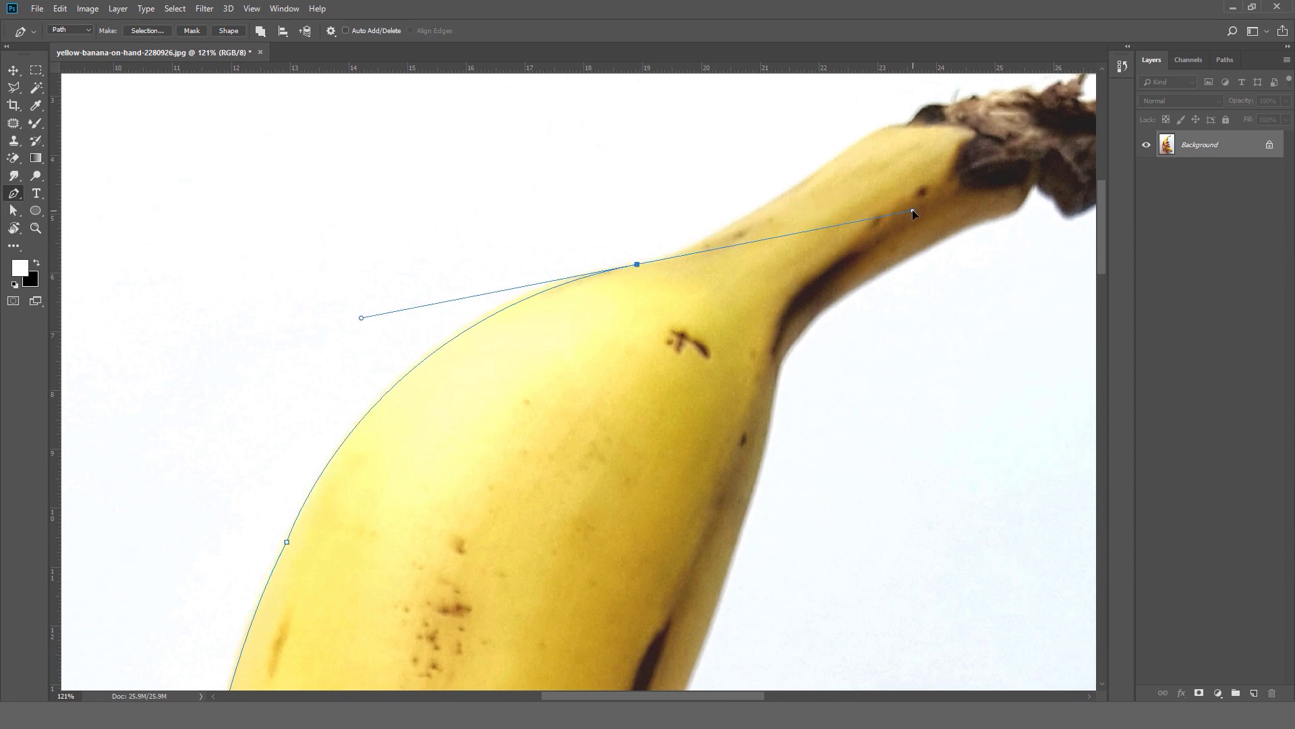
Remove the outgoing handle at the base of the banana's stem and add a curved anchor point on its upper edge, removing that point's outgoing handle.
{"action": "left_click", "coordinate": [637, 263], "text": "alt"}
{"action": "left_click_drag", "start_coordinate": [646, 281], "coordinate": [448, 441]}
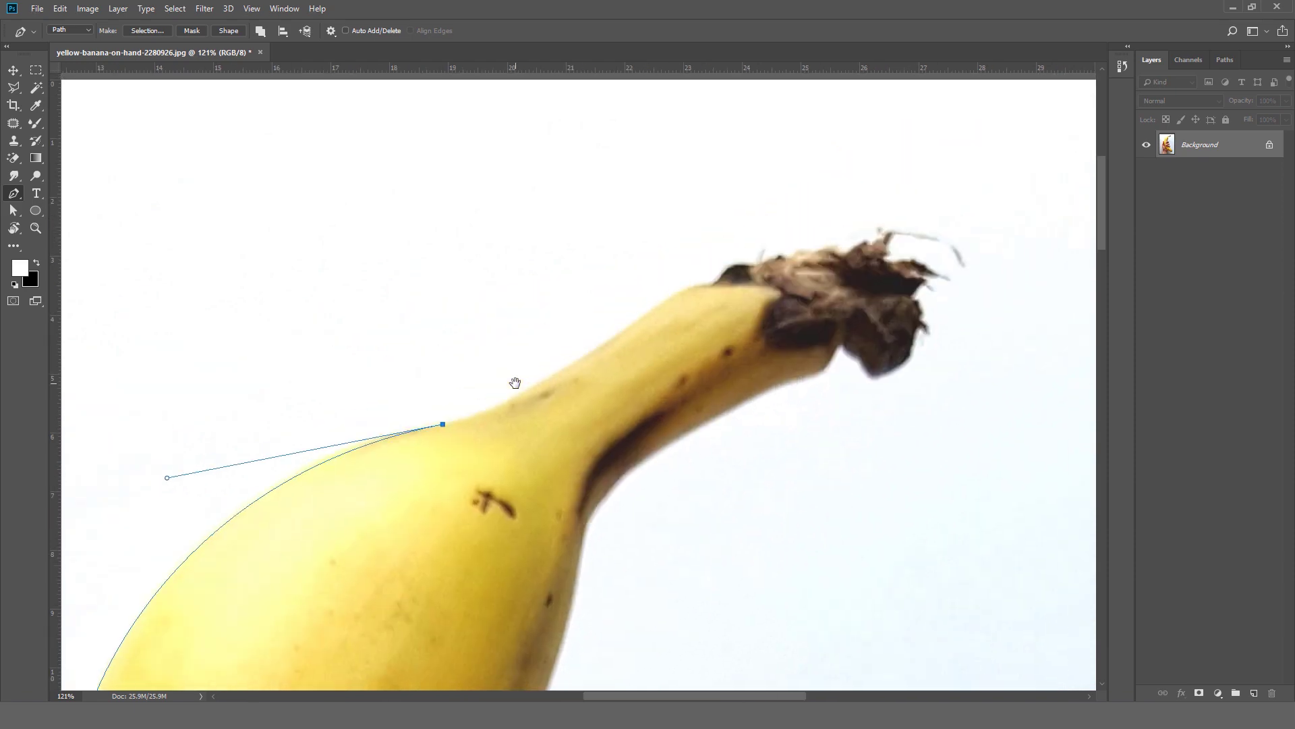
{"action": "left_click_drag", "start_coordinate": [550, 378], "coordinate": [502, 447]}
{"action": "left_click", "coordinate": [551, 378], "text": "alt"}
Trace the stem's upper edge up to and over the small dark bump where the dried end begins.
{"action": "scroll", "coordinate": [652, 330], "scroll_direction": "up", "scroll_amount": 3}
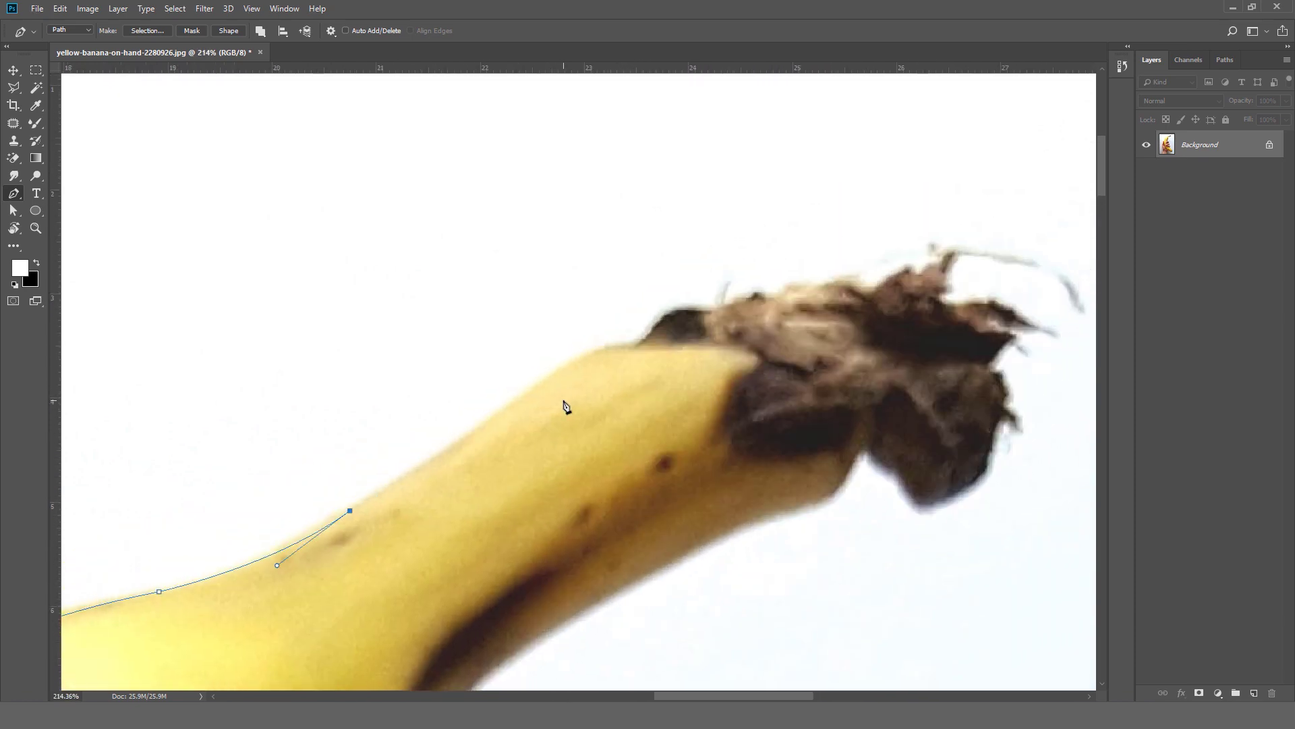
{"action": "left_click_drag", "start_coordinate": [587, 352], "coordinate": [661, 318]}
{"action": "left_click", "coordinate": [587, 352], "text": "alt"}
{"action": "left_click", "coordinate": [628, 345], "text": "alt"}
{"action": "left_click", "coordinate": [691, 311]}
{"action": "scroll", "coordinate": [706, 316], "scroll_direction": "up", "scroll_amount": 3}
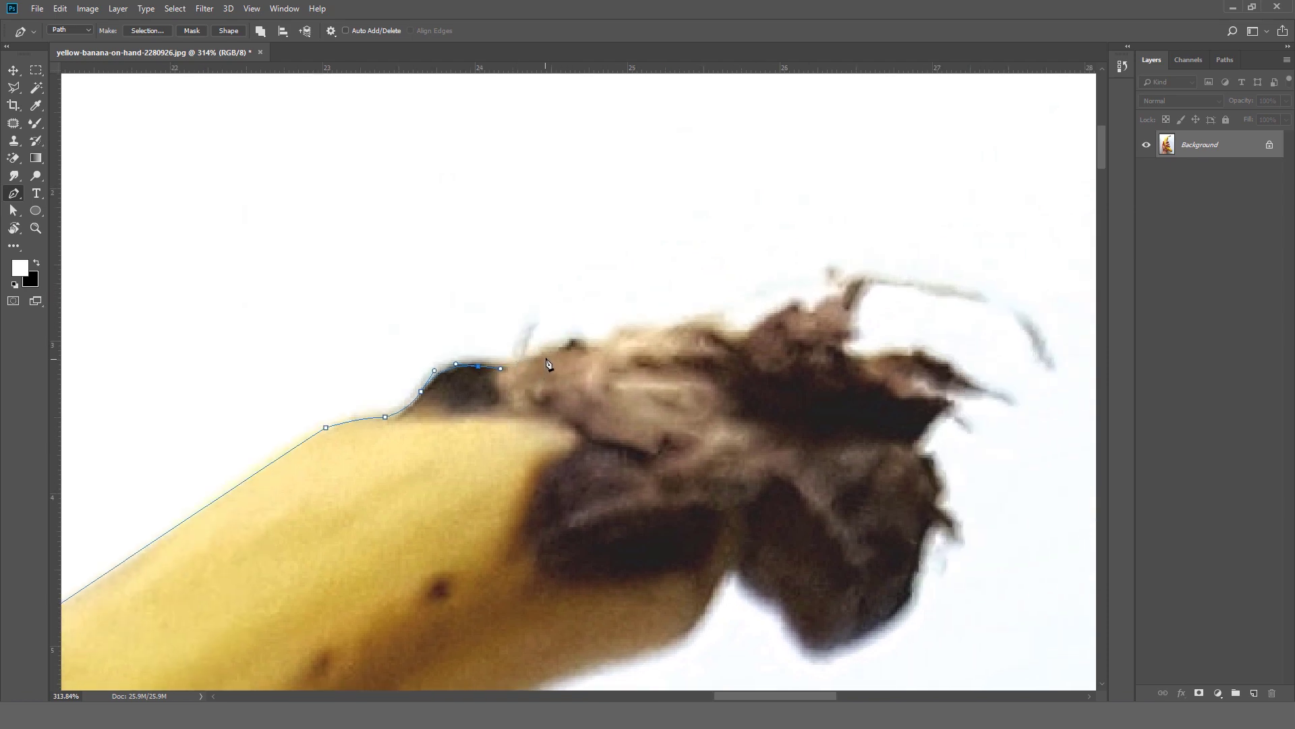
Trace the ragged upper contour of the dried stem end up to its highest tip.
{"action": "left_click_drag", "start_coordinate": [546, 356], "coordinate": [621, 371]}
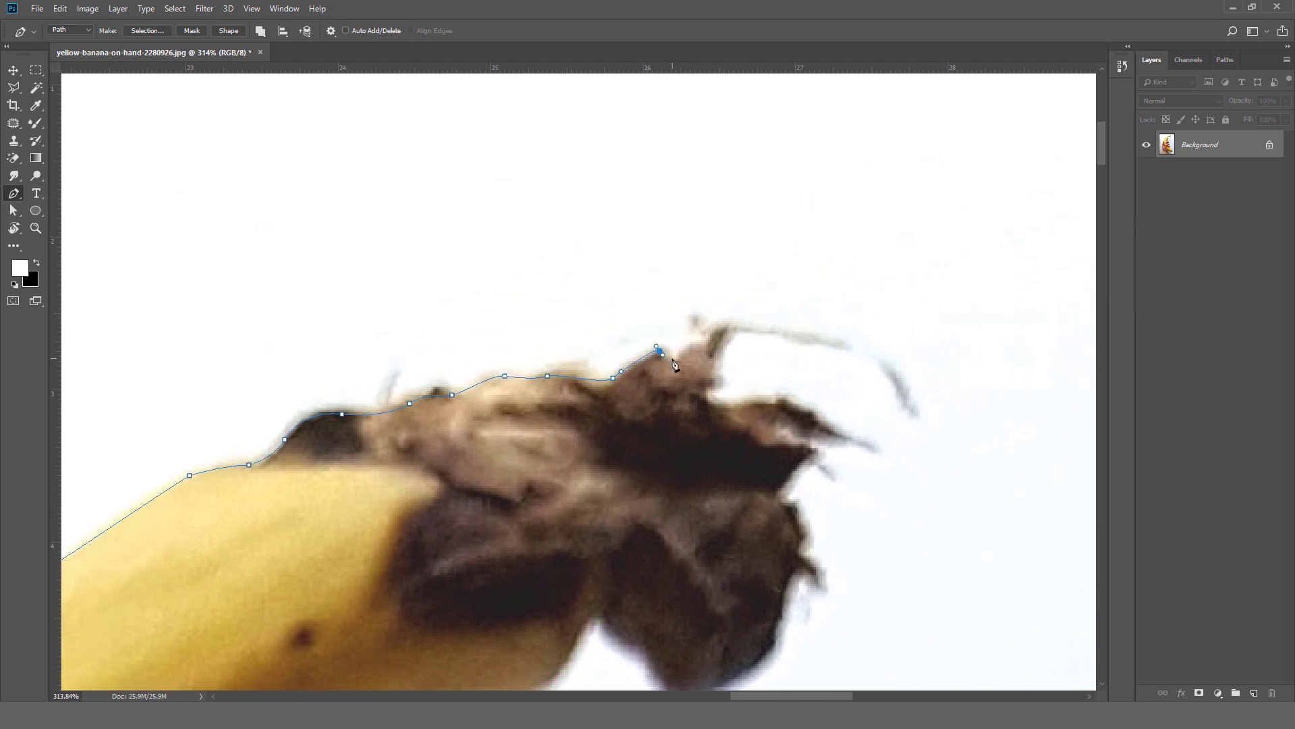
{"action": "left_click_drag", "start_coordinate": [674, 358], "coordinate": [702, 345]}
{"action": "left_click", "coordinate": [708, 339]}
{"action": "left_click", "coordinate": [719, 325]}
{"action": "left_click", "coordinate": [731, 326]}
Place closely spaced corner anchor points down the inner side of the dried end's highest tip.
{"action": "left_click", "coordinate": [730, 331]}
{"action": "left_click", "coordinate": [725, 339]}
{"action": "left_click", "coordinate": [721, 347]}
{"action": "left_click", "coordinate": [716, 356]}
{"action": "left_click", "coordinate": [713, 364]}
{"action": "left_click", "coordinate": [717, 374]}
{"action": "left_click", "coordinate": [719, 381]}
Trace the upper edge of the pointed fibre on the dried stem end out to its thin tip.
{"action": "left_click_drag", "start_coordinate": [741, 408], "coordinate": [749, 402]}
{"action": "left_click_drag", "start_coordinate": [834, 427], "coordinate": [584, 307]}
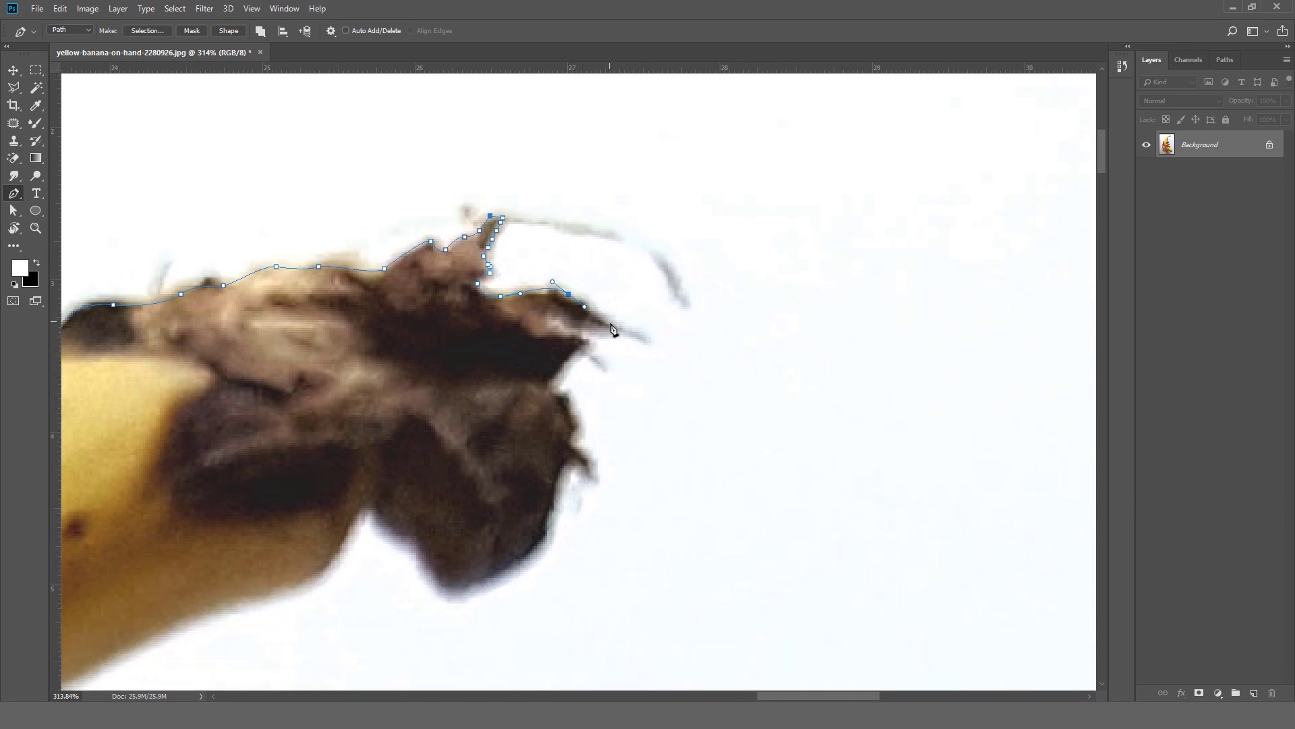
{"action": "left_click", "coordinate": [611, 323]}
{"action": "left_click", "coordinate": [635, 333]}
{"action": "left_click", "coordinate": [624, 333]}
Trace back under the pointed fibre and down the dried end's outer side, around the small spur.
{"action": "left_click_drag", "start_coordinate": [604, 331], "coordinate": [565, 327]}
{"action": "left_click", "coordinate": [586, 340]}
{"action": "left_click", "coordinate": [553, 389]}
{"action": "left_click_drag", "start_coordinate": [569, 406], "coordinate": [611, 353]}
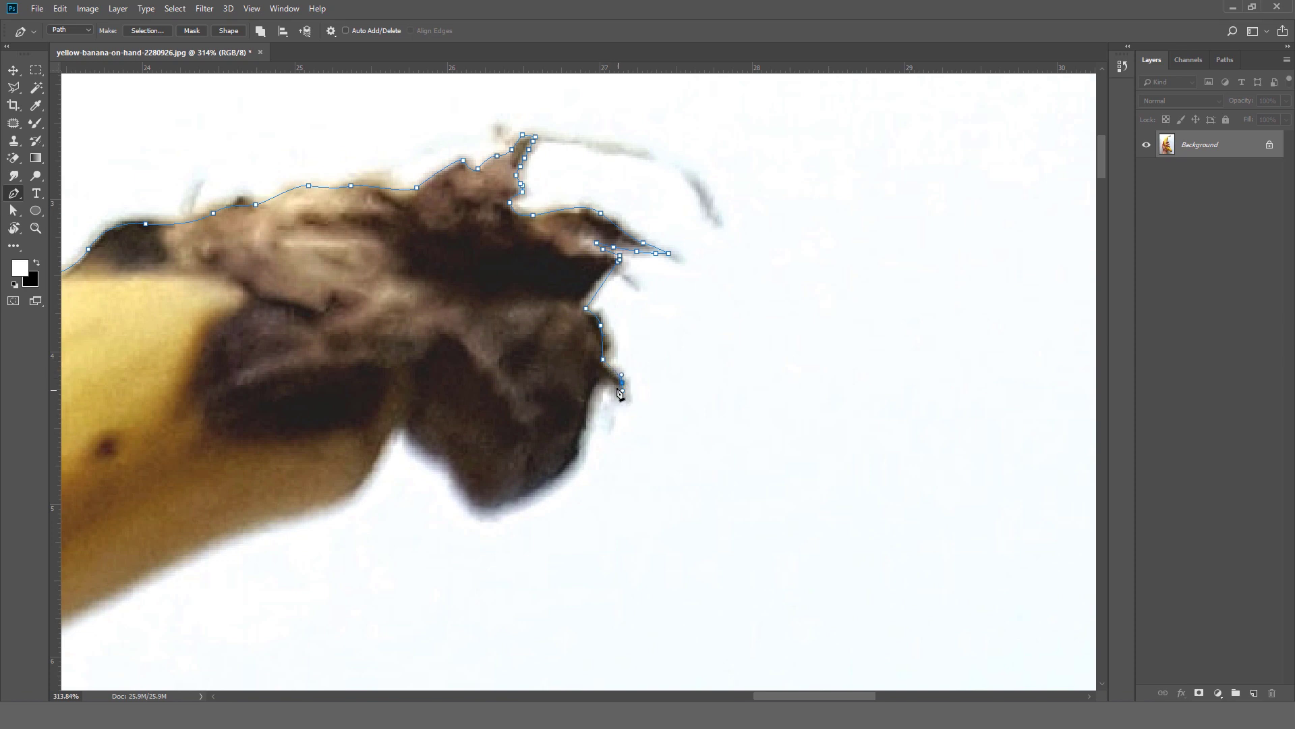
{"action": "left_click", "coordinate": [596, 383]}
Trace around the rounded bottom of the dried stem end to the notch where it meets the banana's skin.
{"action": "scroll", "coordinate": [607, 395], "scroll_direction": "down", "scroll_amount": 2}
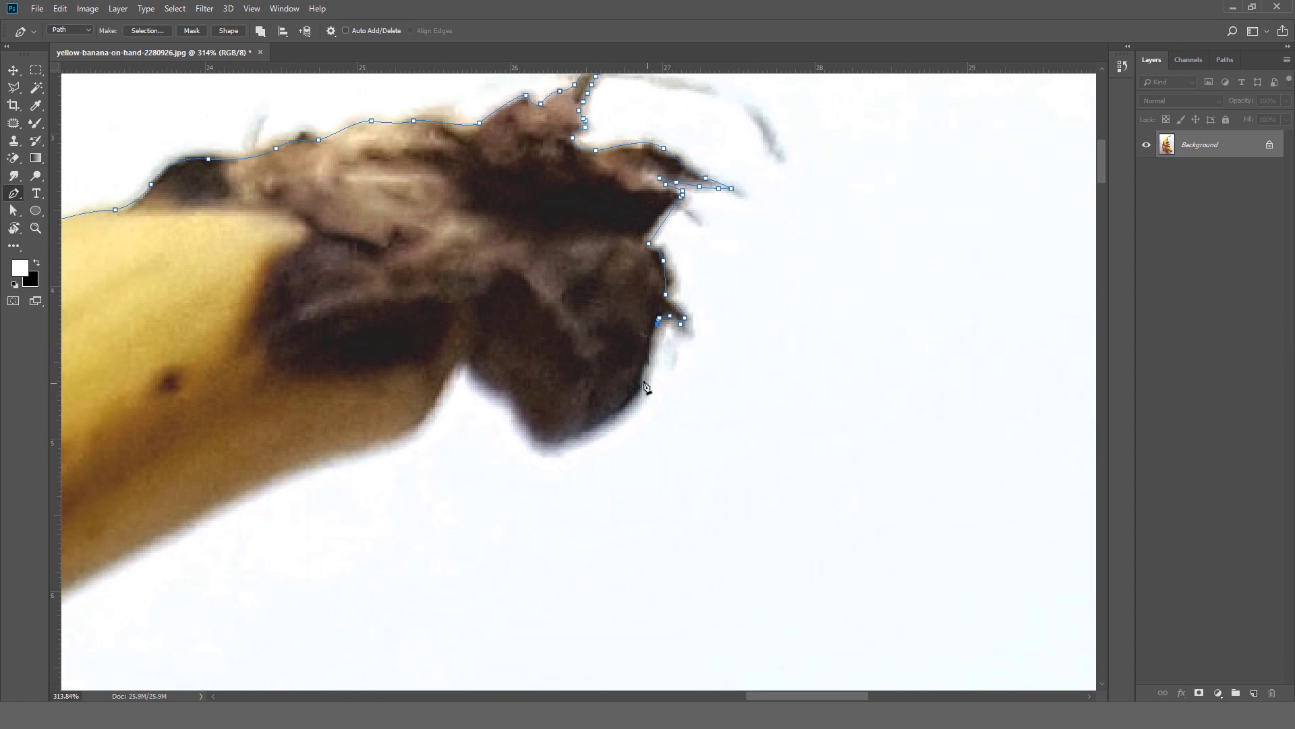
{"action": "left_click_drag", "start_coordinate": [644, 380], "coordinate": [570, 376]}
{"action": "scroll", "coordinate": [635, 402], "scroll_direction": "down", "scroll_amount": 2}
{"action": "left_click_drag", "start_coordinate": [549, 354], "coordinate": [614, 427]}
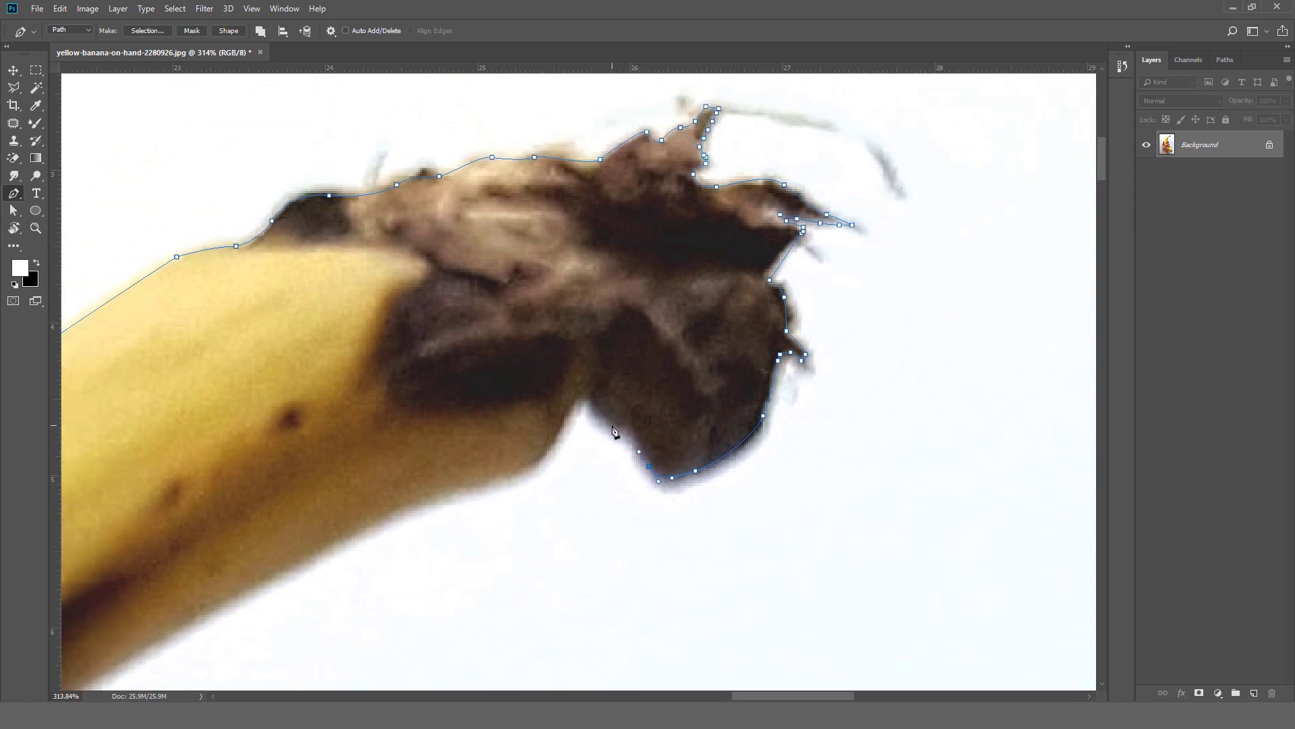
{"action": "left_click", "coordinate": [589, 399]}
Curve the path from the notch around the lower corner of the banana's stem.
{"action": "scroll", "coordinate": [682, 362], "scroll_direction": "down", "scroll_amount": 3}
{"action": "scroll", "coordinate": [682, 362], "scroll_direction": "left", "scroll_amount": 5}
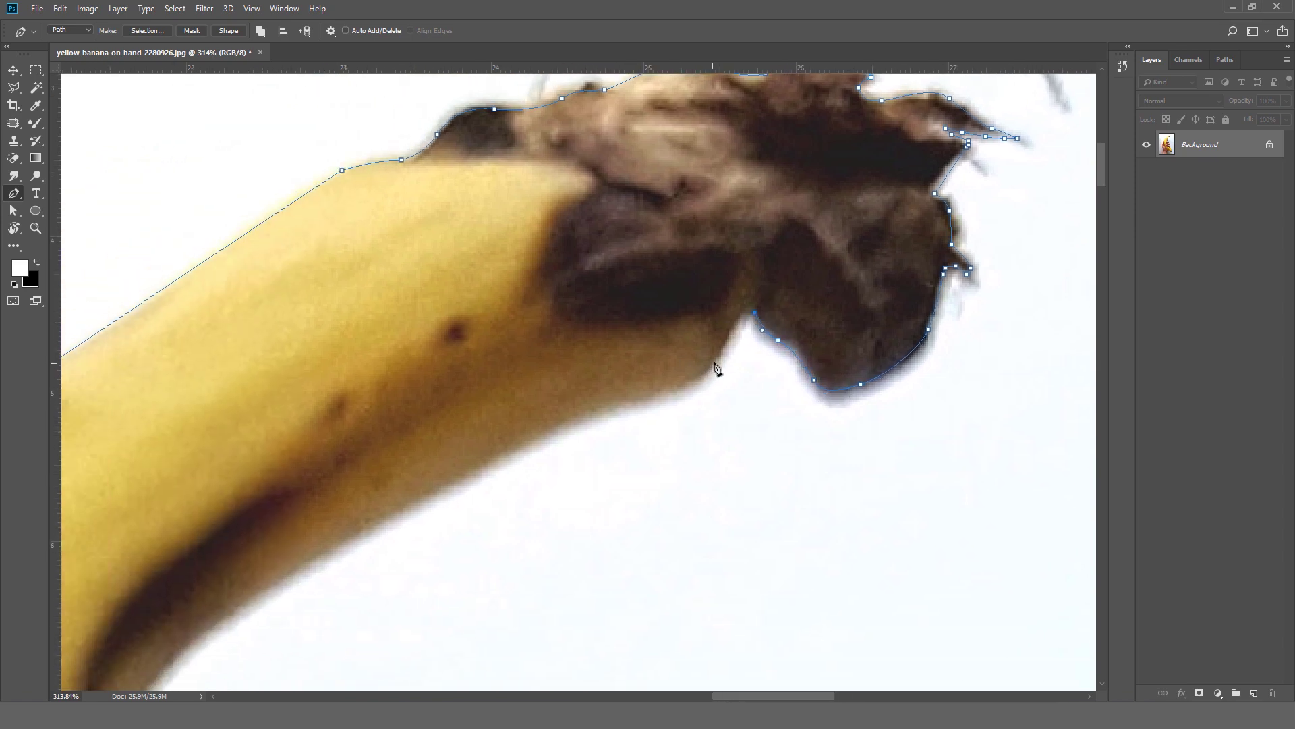
{"action": "left_click_drag", "start_coordinate": [717, 361], "coordinate": [699, 387]}
{"action": "scroll", "coordinate": [727, 344], "scroll_direction": "down", "scroll_amount": 1}
{"action": "scroll", "coordinate": [728, 344], "scroll_direction": "left", "scroll_amount": 2}
{"action": "left_click_drag", "start_coordinate": [742, 360], "coordinate": [701, 378]}
Continue the path along the stem's lower edge with curved anchor points.
{"action": "scroll", "coordinate": [675, 337], "scroll_direction": "down", "scroll_amount": 3}
{"action": "scroll", "coordinate": [675, 337], "scroll_direction": "left", "scroll_amount": 4}
{"action": "left_click_drag", "start_coordinate": [488, 470], "coordinate": [386, 534]}
{"action": "left_click_drag", "start_coordinate": [504, 439], "coordinate": [483, 451]}
Trace the bend below the stem and the banana's right edge down to the uppermost finger, removing the outgoing handle there.
{"action": "scroll", "coordinate": [605, 375], "scroll_direction": "down", "scroll_amount": 3}
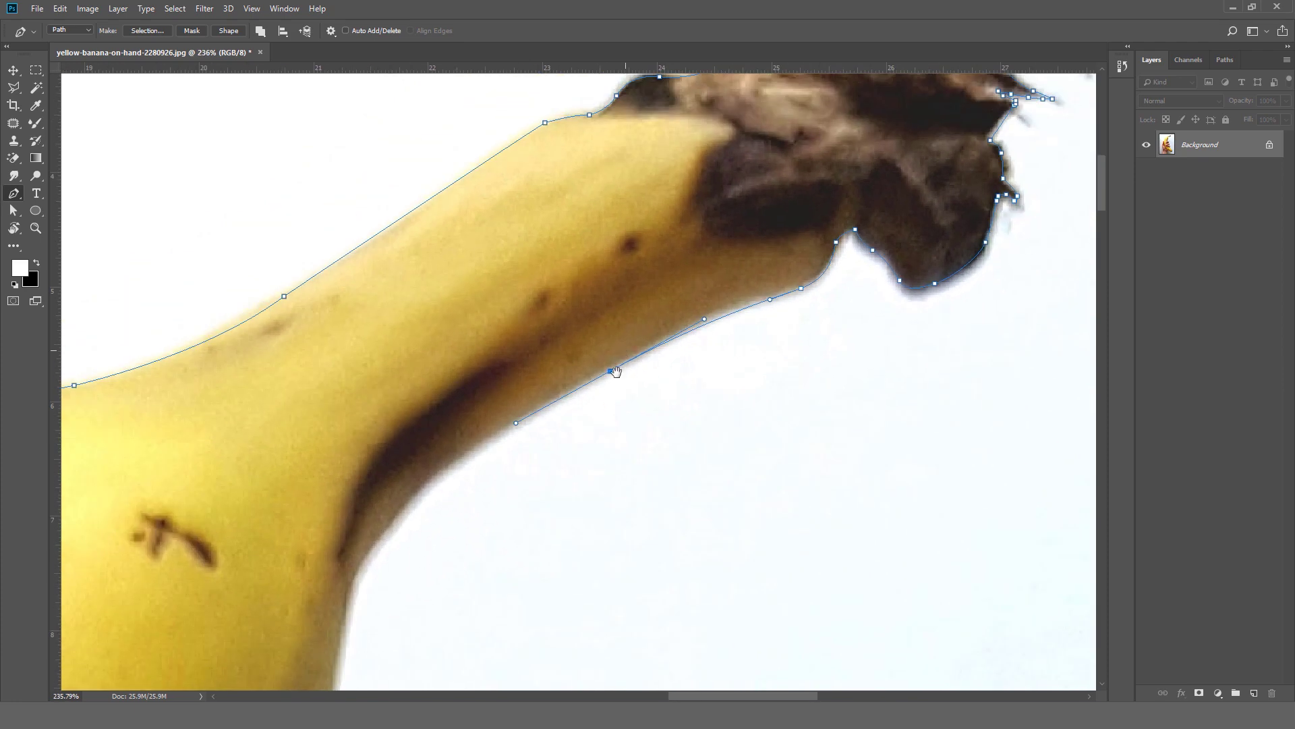
{"action": "left_click_drag", "start_coordinate": [477, 521], "coordinate": [650, 317]}
{"action": "left_click_drag", "start_coordinate": [516, 429], "coordinate": [493, 567]}
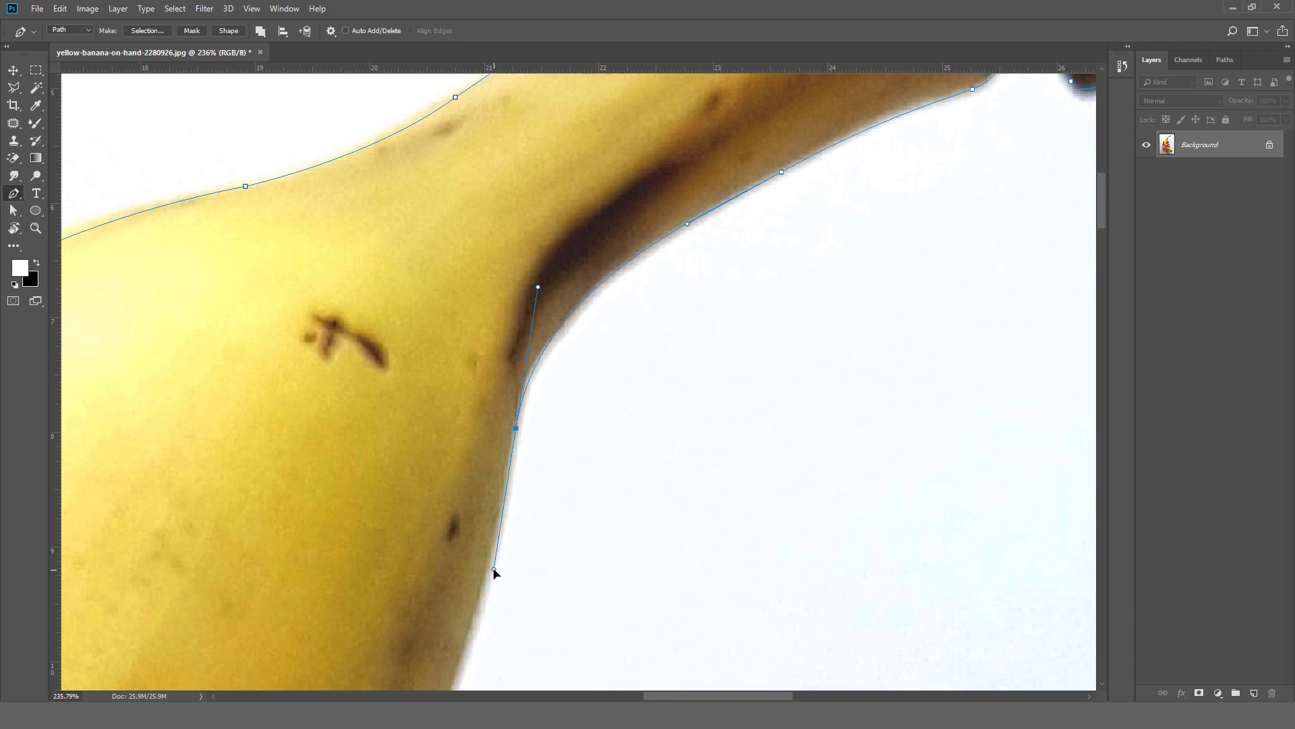
{"action": "scroll", "coordinate": [593, 414], "scroll_direction": "down", "scroll_amount": 2}
{"action": "left_click_drag", "start_coordinate": [593, 419], "coordinate": [670, 287]}
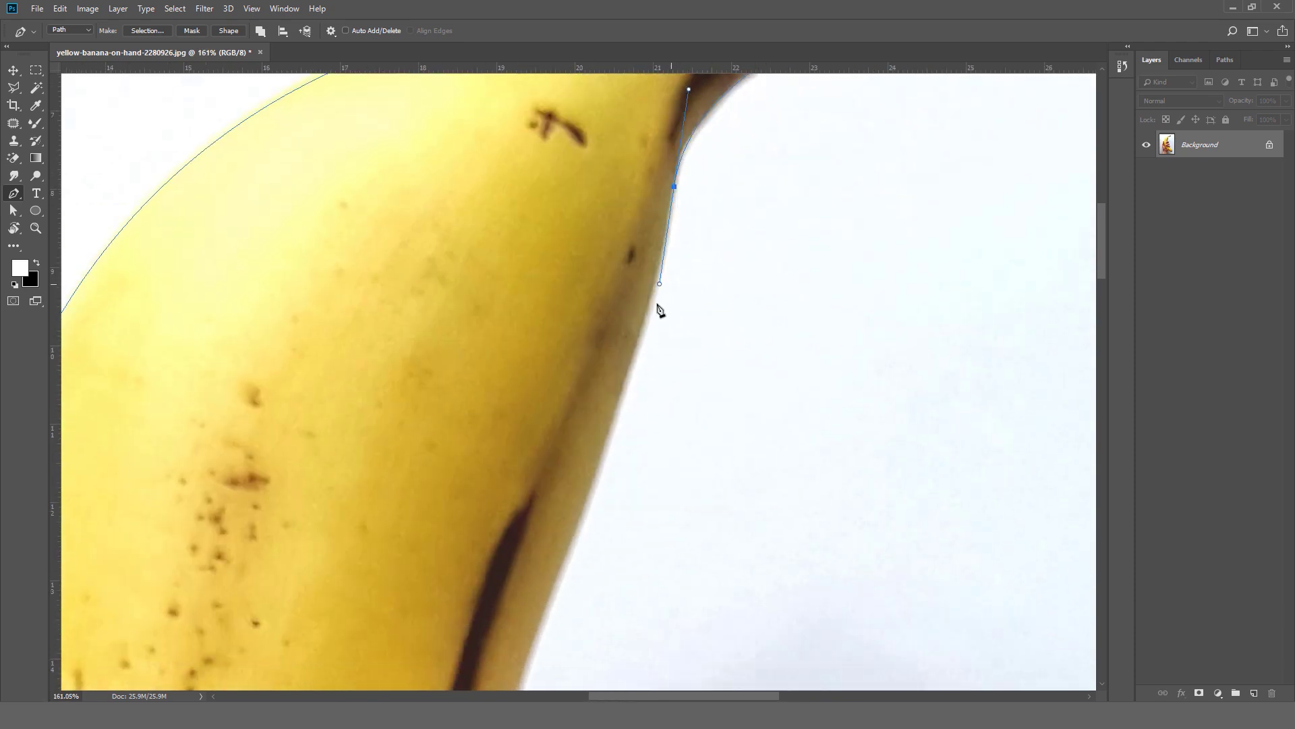
{"action": "left_click_drag", "start_coordinate": [600, 463], "coordinate": [636, 371]}
{"action": "left_click_drag", "start_coordinate": [621, 440], "coordinate": [615, 506]}
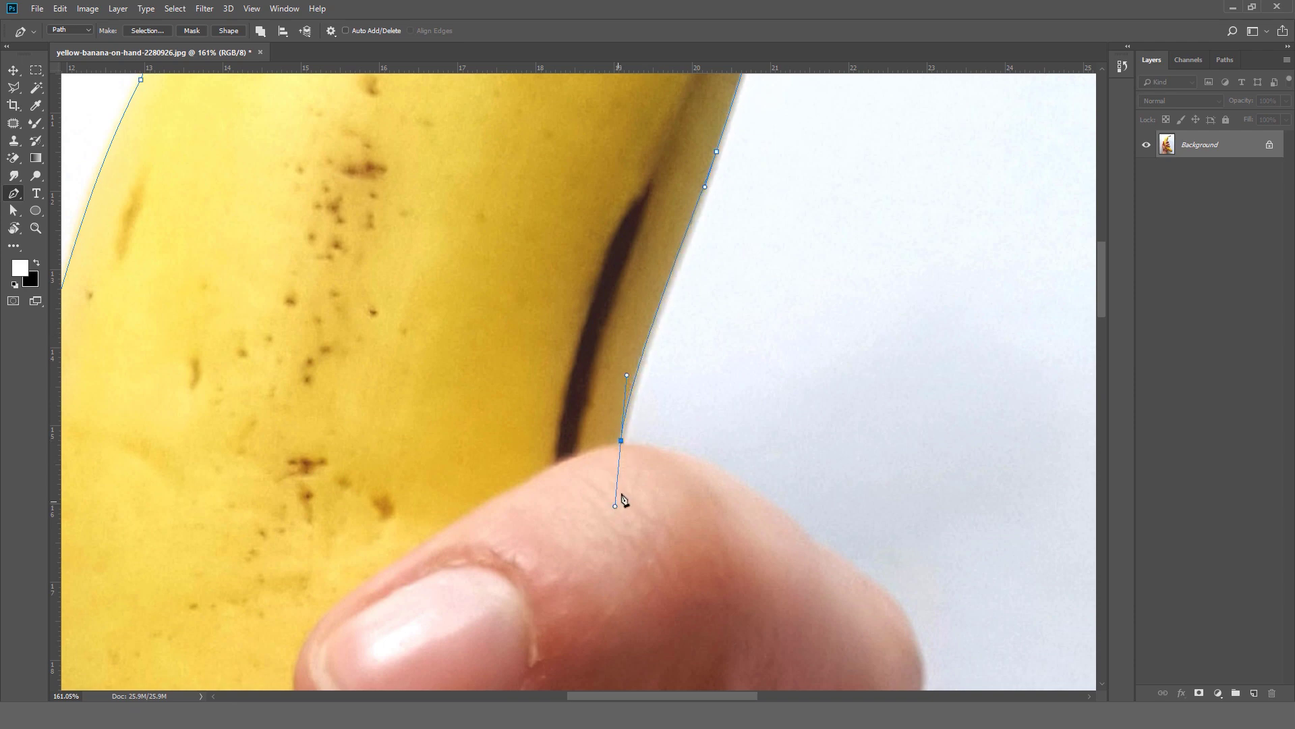
{"action": "left_click", "coordinate": [621, 440], "text": "alt"}
Trace the top of the uppermost finger and curve the path around its knuckle.
{"action": "left_click_drag", "start_coordinate": [644, 414], "coordinate": [459, 320]}
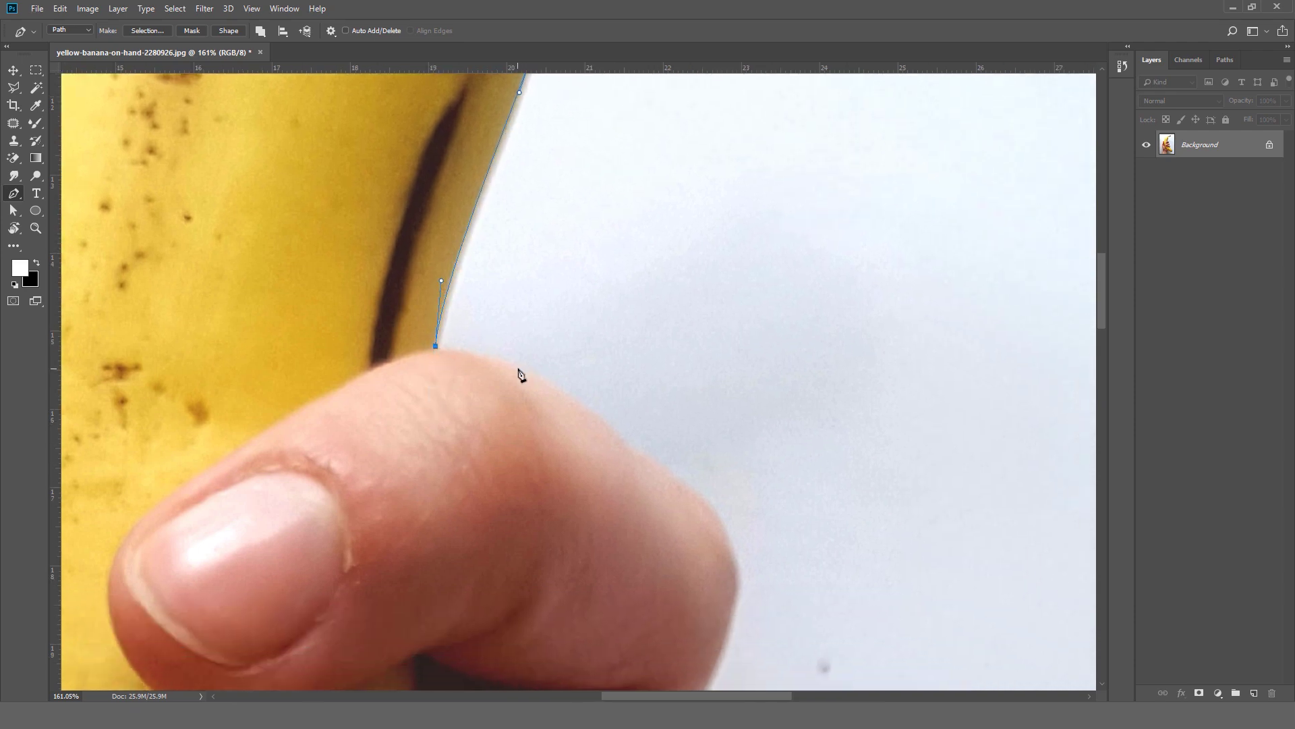
{"action": "left_click_drag", "start_coordinate": [518, 368], "coordinate": [564, 387]}
{"action": "left_click_drag", "start_coordinate": [657, 467], "coordinate": [675, 481]}
{"action": "scroll", "coordinate": [682, 425], "scroll_direction": "down", "scroll_amount": 3}
{"action": "scroll", "coordinate": [682, 425], "scroll_direction": "right", "scroll_amount": 1}
{"action": "left_click_drag", "start_coordinate": [681, 411], "coordinate": [693, 461]}
Trace from the uppermost finger's knuckle down to the corner where it meets the finger below.
{"action": "scroll", "coordinate": [691, 358], "scroll_direction": "down", "scroll_amount": 4}
{"action": "scroll", "coordinate": [691, 358], "scroll_direction": "left", "scroll_amount": 1}
{"action": "left_click_drag", "start_coordinate": [679, 378], "coordinate": [664, 406]}
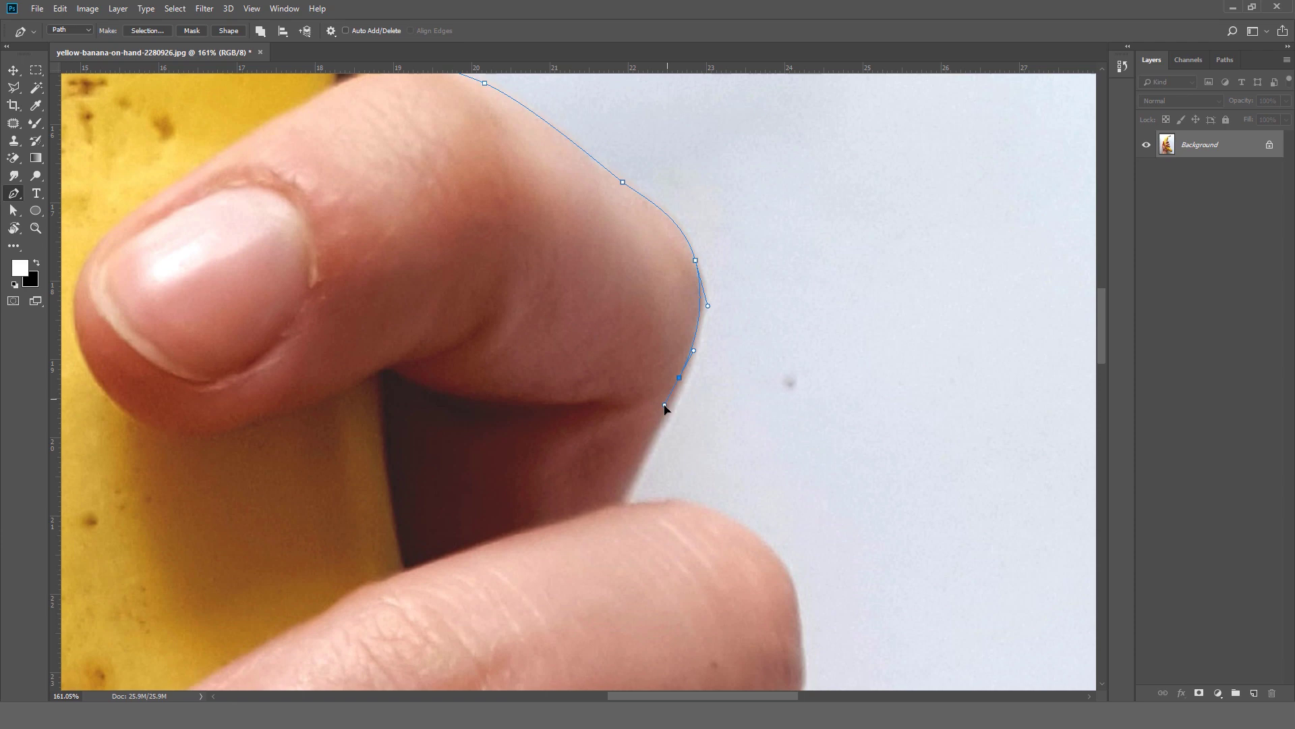
{"action": "left_click", "coordinate": [628, 500]}
{"action": "scroll", "coordinate": [585, 382], "scroll_direction": "down", "scroll_amount": 4}
{"action": "scroll", "coordinate": [584, 382], "scroll_direction": "right", "scroll_amount": 2}
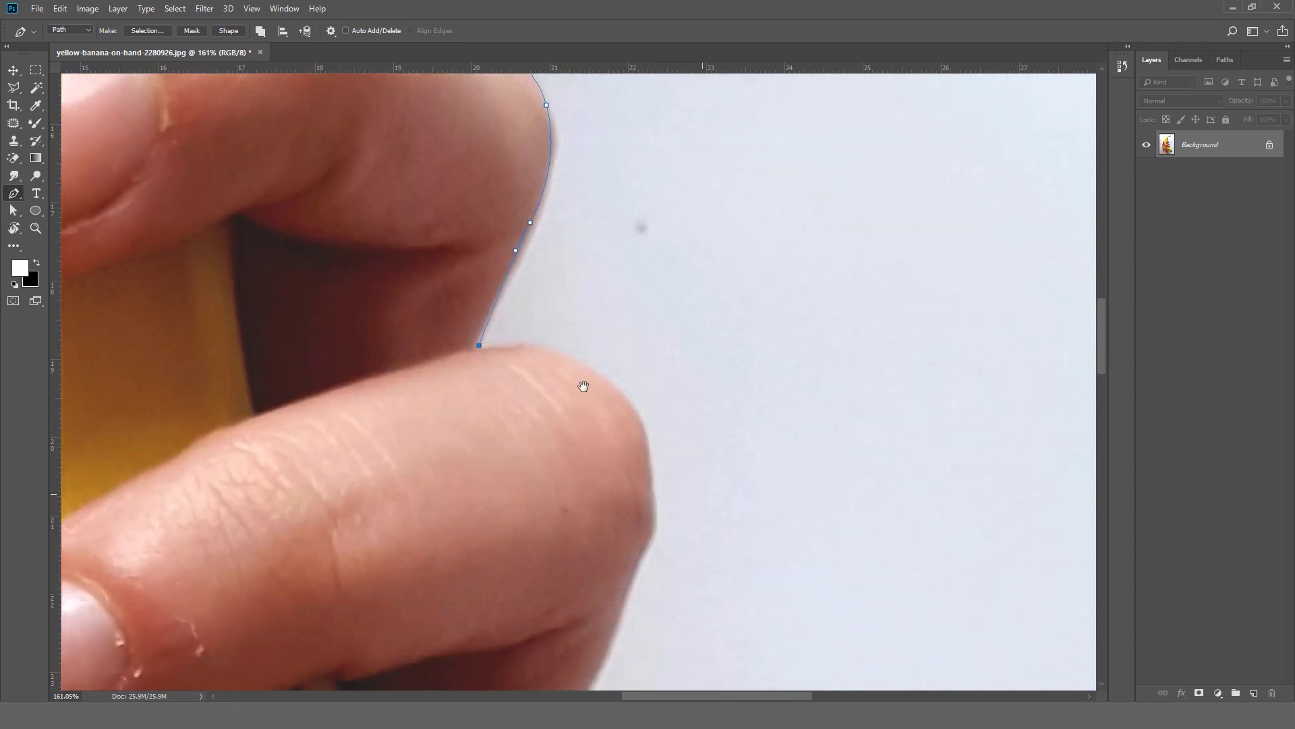
Curve the path over the top of the middle of the three fingers and around its knuckle.
{"action": "left_click_drag", "start_coordinate": [566, 348], "coordinate": [608, 379]}
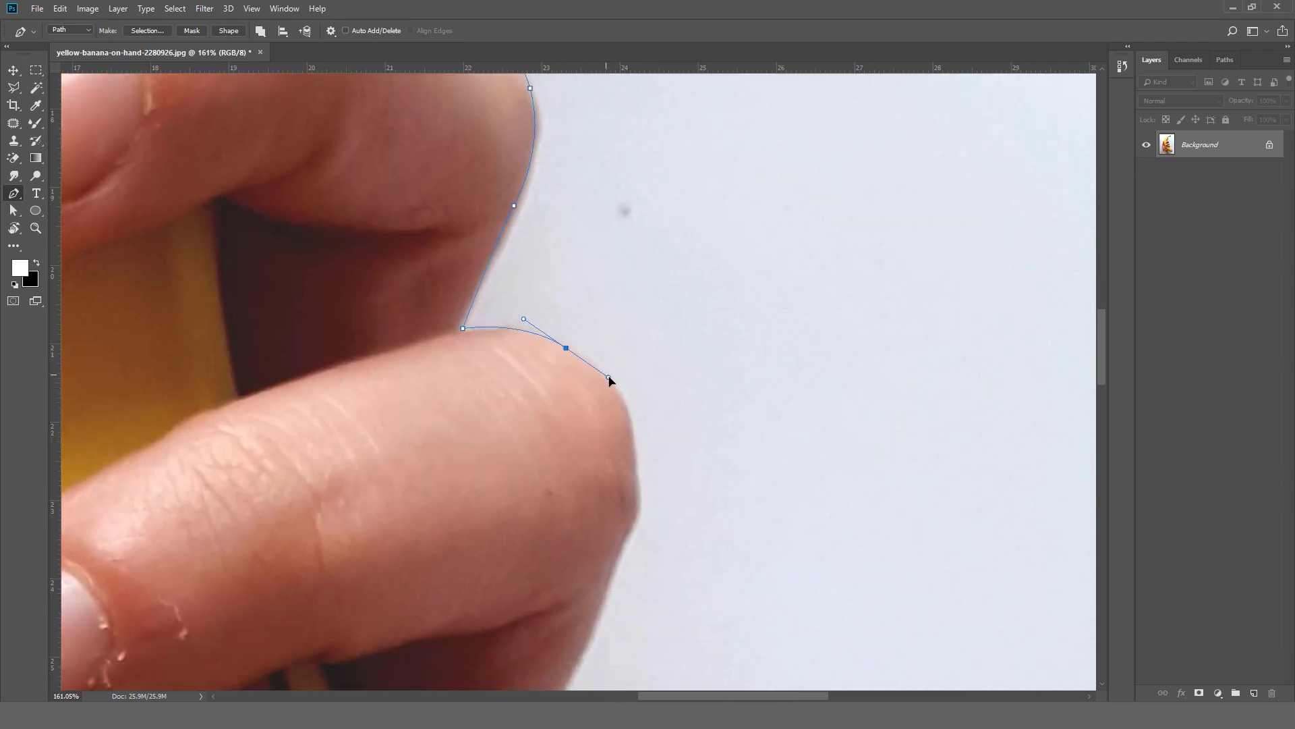
{"action": "left_click_drag", "start_coordinate": [632, 435], "coordinate": [636, 471]}
{"action": "scroll", "coordinate": [647, 504], "scroll_direction": "down", "scroll_amount": 4}
{"action": "scroll", "coordinate": [647, 505], "scroll_direction": "left", "scroll_amount": 1}
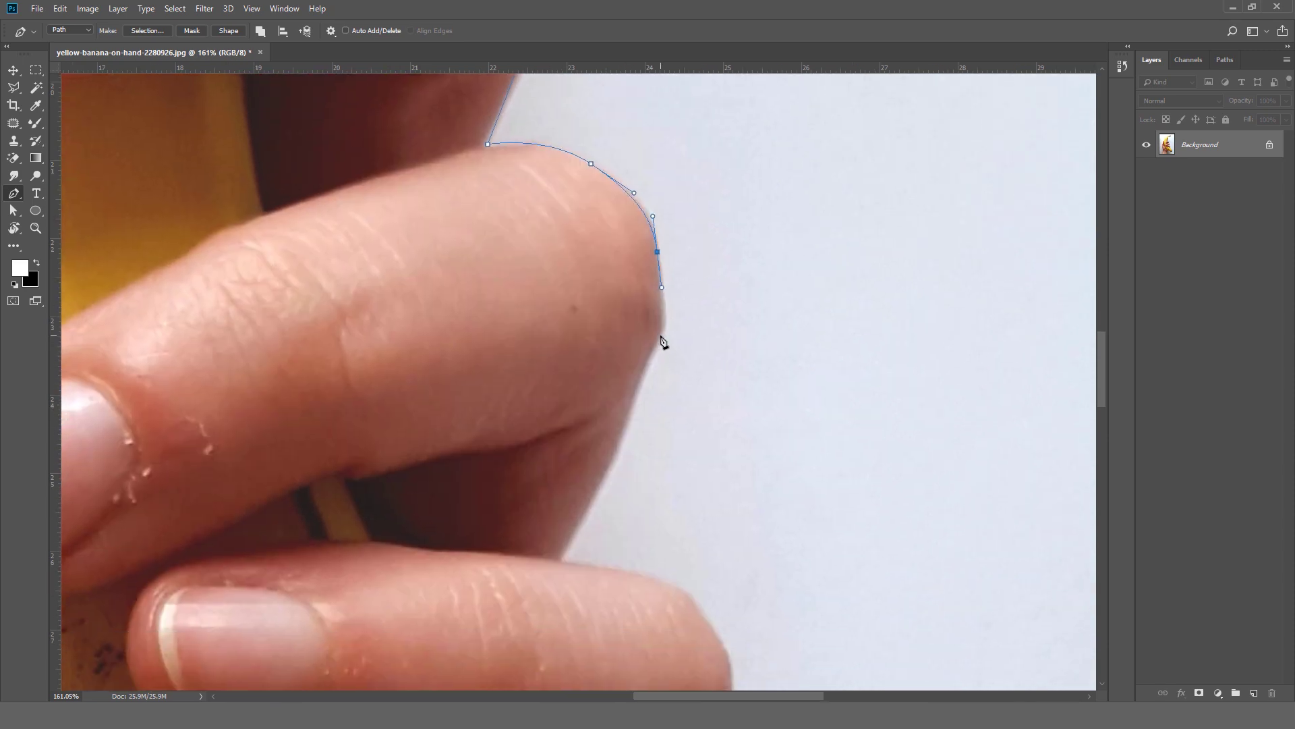
Trace from the middle finger's knuckle down to the corner where it meets the lowest finger.
{"action": "left_click_drag", "start_coordinate": [661, 336], "coordinate": [652, 347]}
{"action": "left_click", "coordinate": [629, 410]}
{"action": "scroll", "coordinate": [654, 332], "scroll_direction": "down", "scroll_amount": 4}
{"action": "scroll", "coordinate": [654, 332], "scroll_direction": "left", "scroll_amount": 2}
{"action": "left_click", "coordinate": [618, 395]}
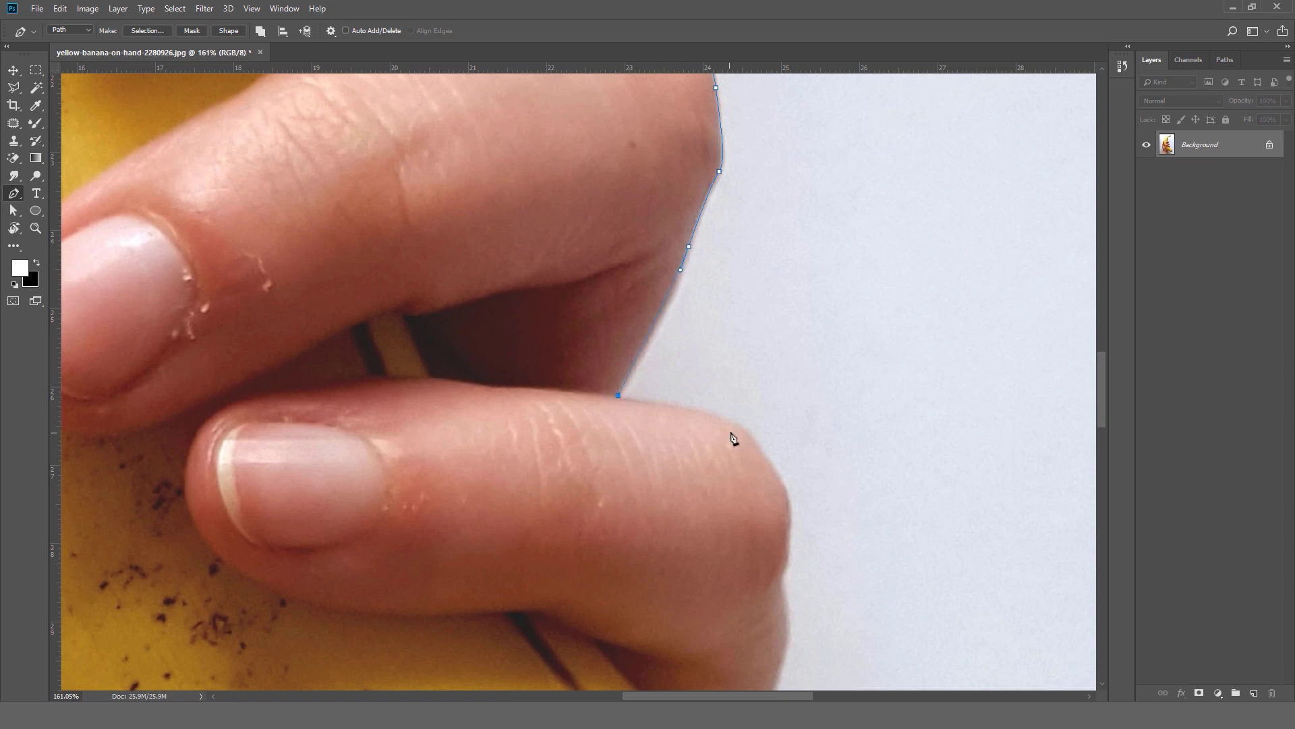
Curve the path over the lowest finger and around its knuckle to the slight dip below.
{"action": "left_click_drag", "start_coordinate": [729, 421], "coordinate": [742, 430]}
{"action": "left_click_drag", "start_coordinate": [783, 484], "coordinate": [779, 443]}
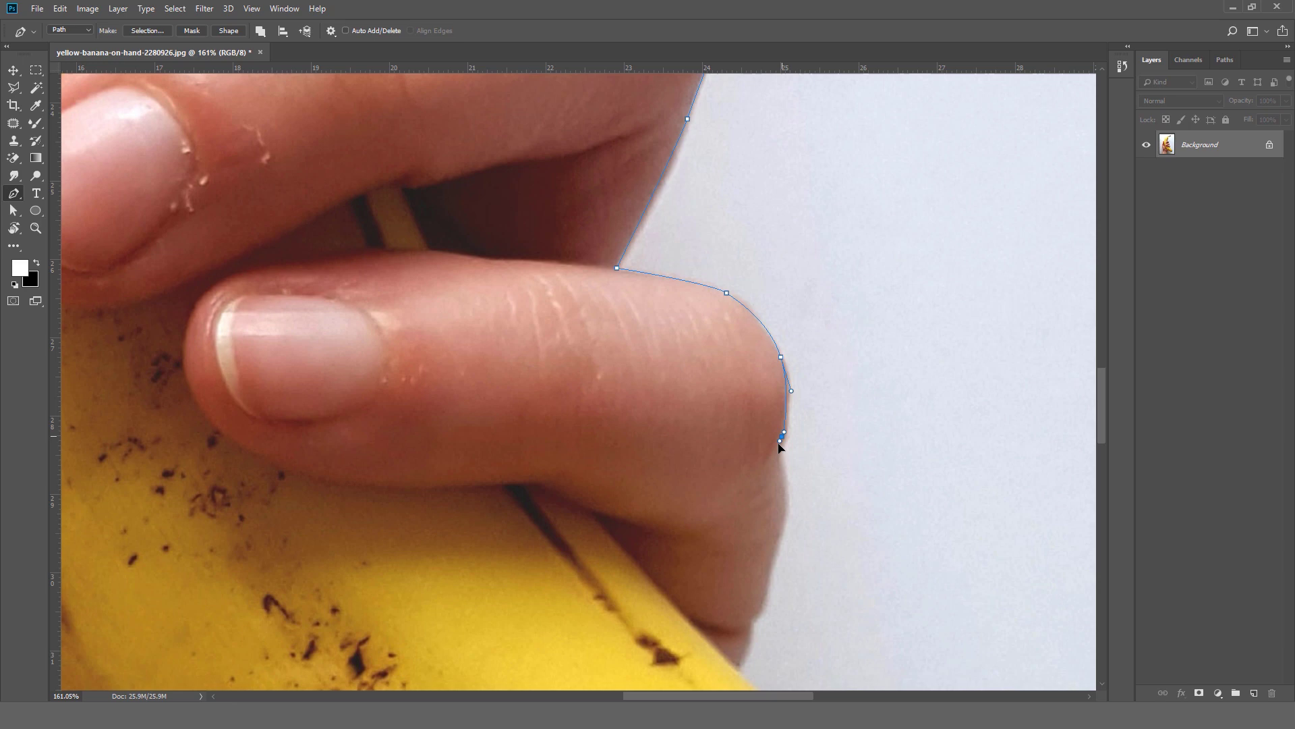
{"action": "scroll", "coordinate": [787, 506], "scroll_direction": "down", "scroll_amount": 5}
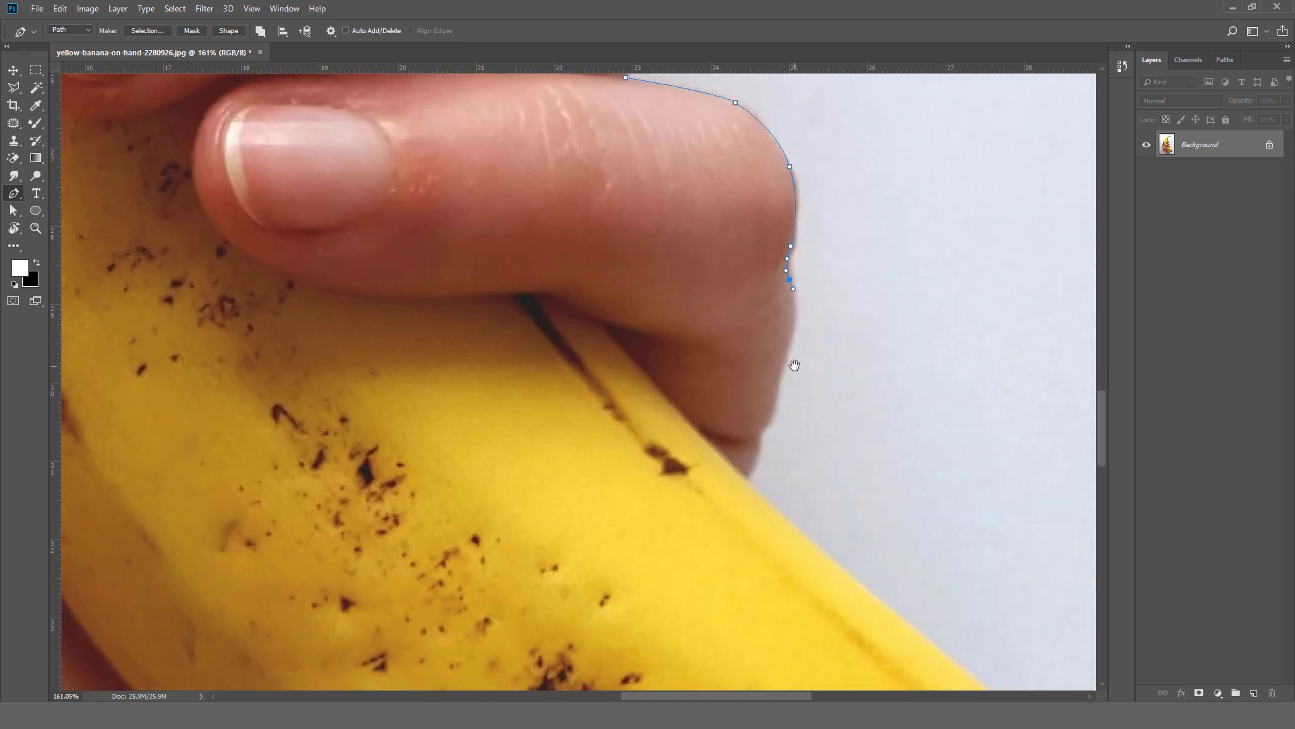
Trace the lower outer edge of the lowest finger down to where it meets the banana.
{"action": "left_click_drag", "start_coordinate": [791, 340], "coordinate": [783, 365]}
{"action": "left_click_drag", "start_coordinate": [771, 417], "coordinate": [768, 424]}
{"action": "left_click", "coordinate": [761, 432]}
{"action": "left_click_drag", "start_coordinate": [743, 476], "coordinate": [733, 493]}
{"action": "scroll", "coordinate": [653, 330], "scroll_direction": "down", "scroll_amount": 6}
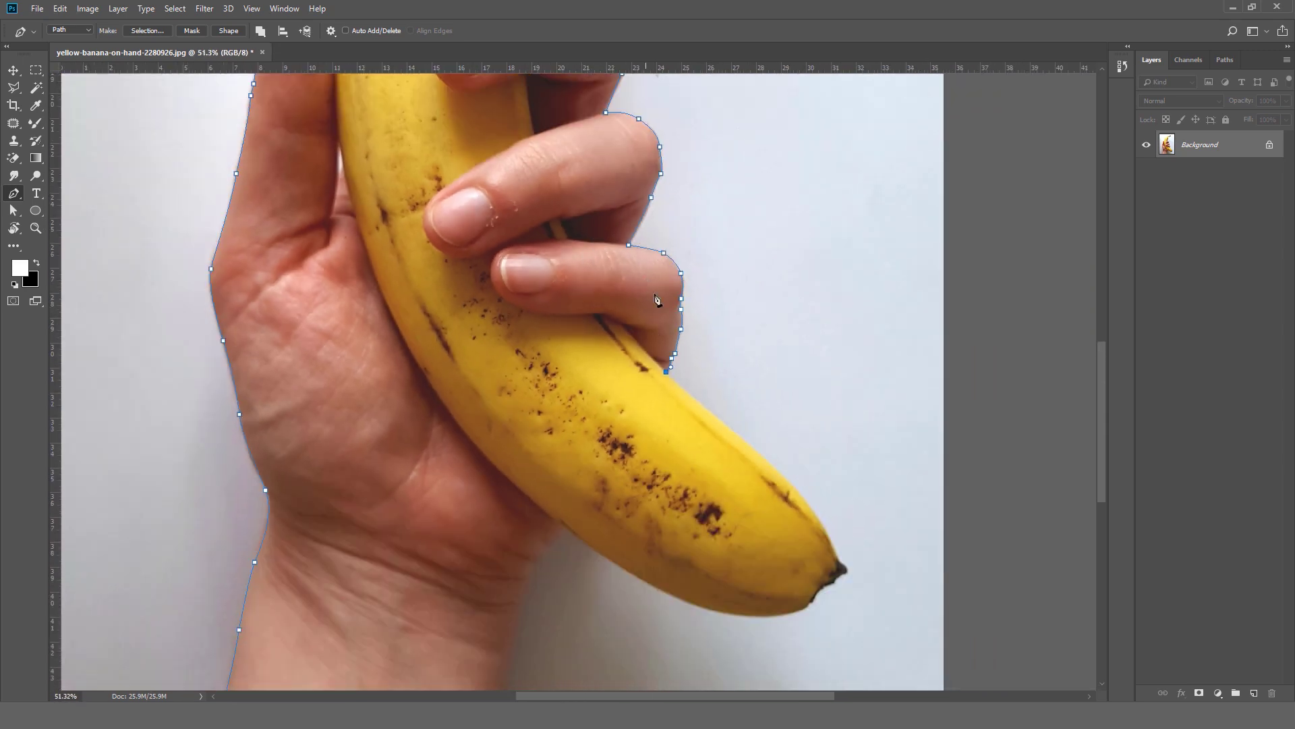
{"action": "scroll", "coordinate": [728, 404], "scroll_direction": "up", "scroll_amount": 6}
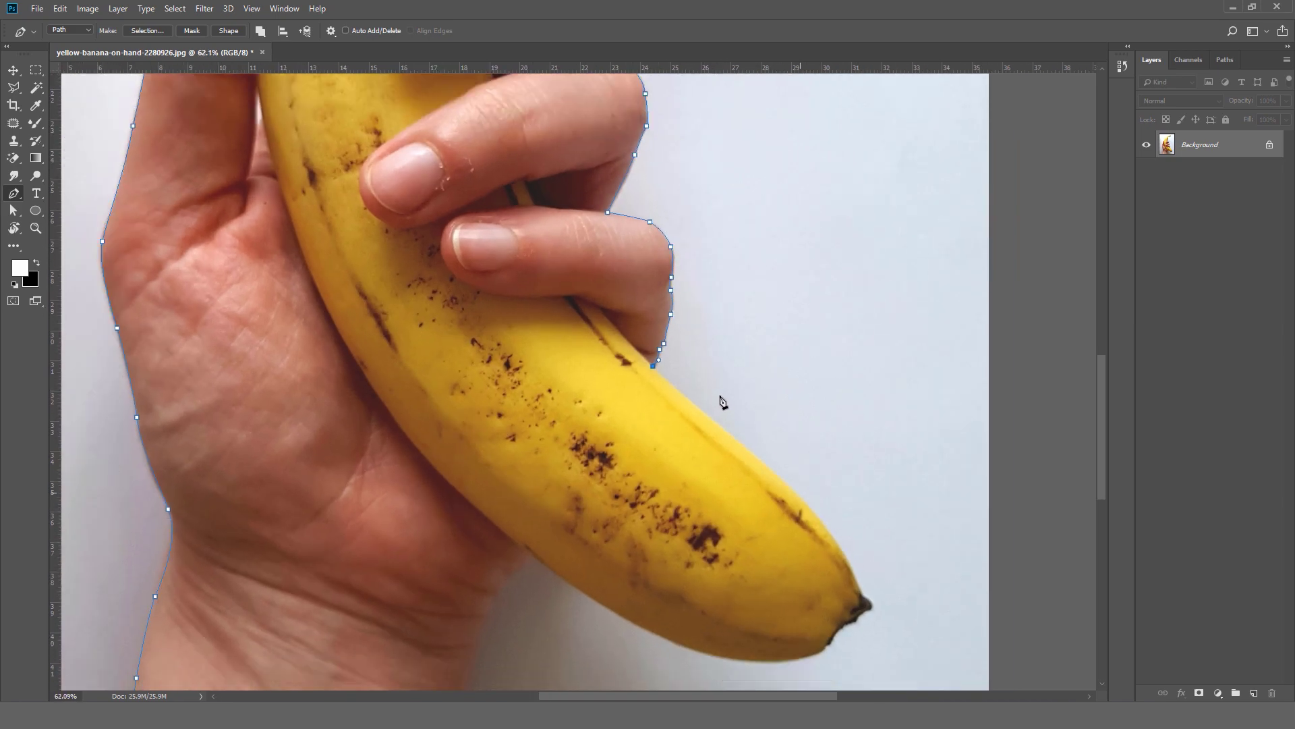
{"action": "scroll", "coordinate": [708, 417], "scroll_direction": "up", "scroll_amount": 1}
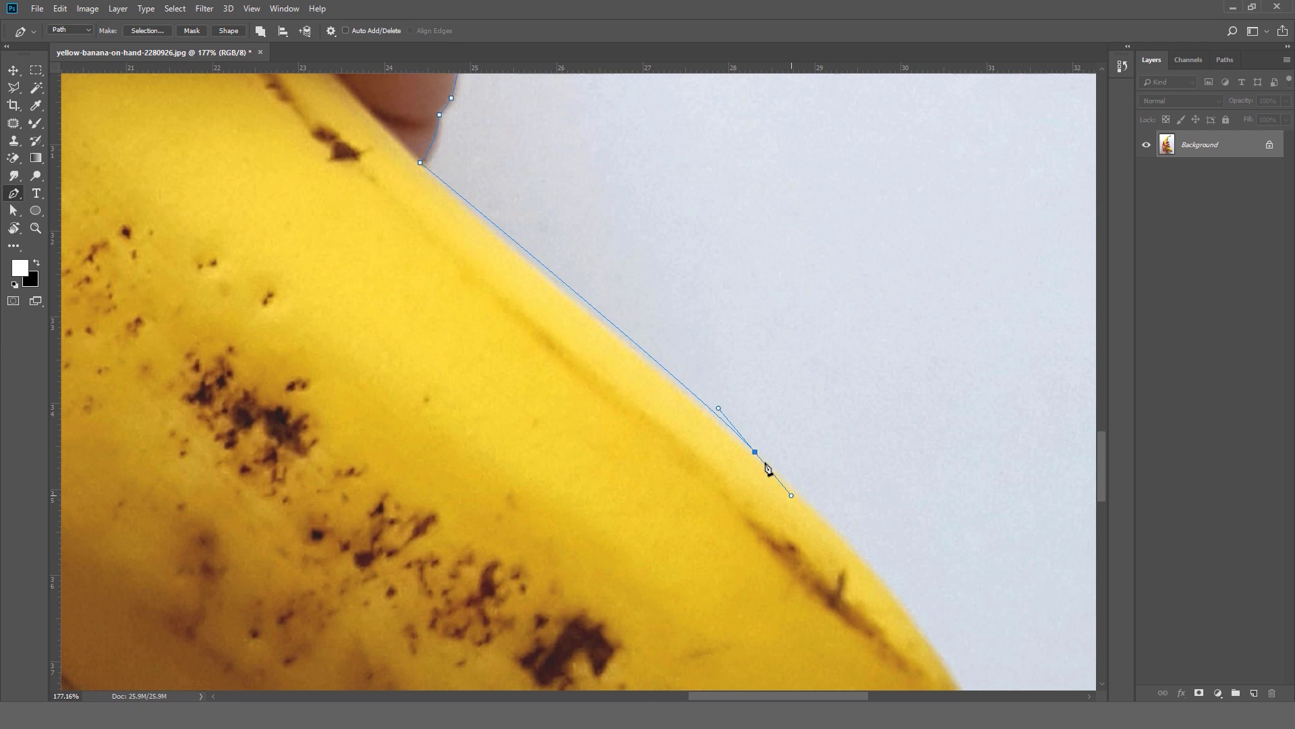
{"action": "left_click_drag", "start_coordinate": [591, 316], "coordinate": [605, 331]}
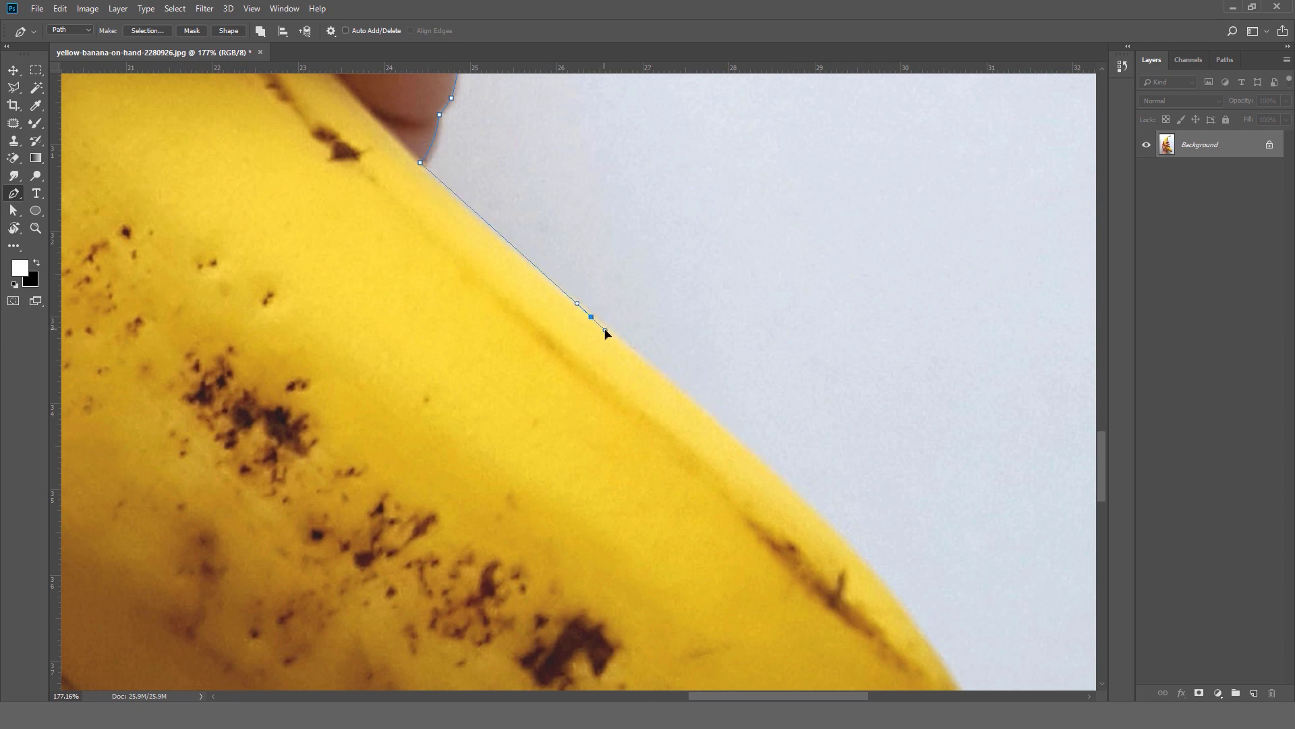
{"action": "scroll", "coordinate": [607, 335], "scroll_direction": "down", "scroll_amount": 3}
{"action": "key", "text": "ctrl+z"}
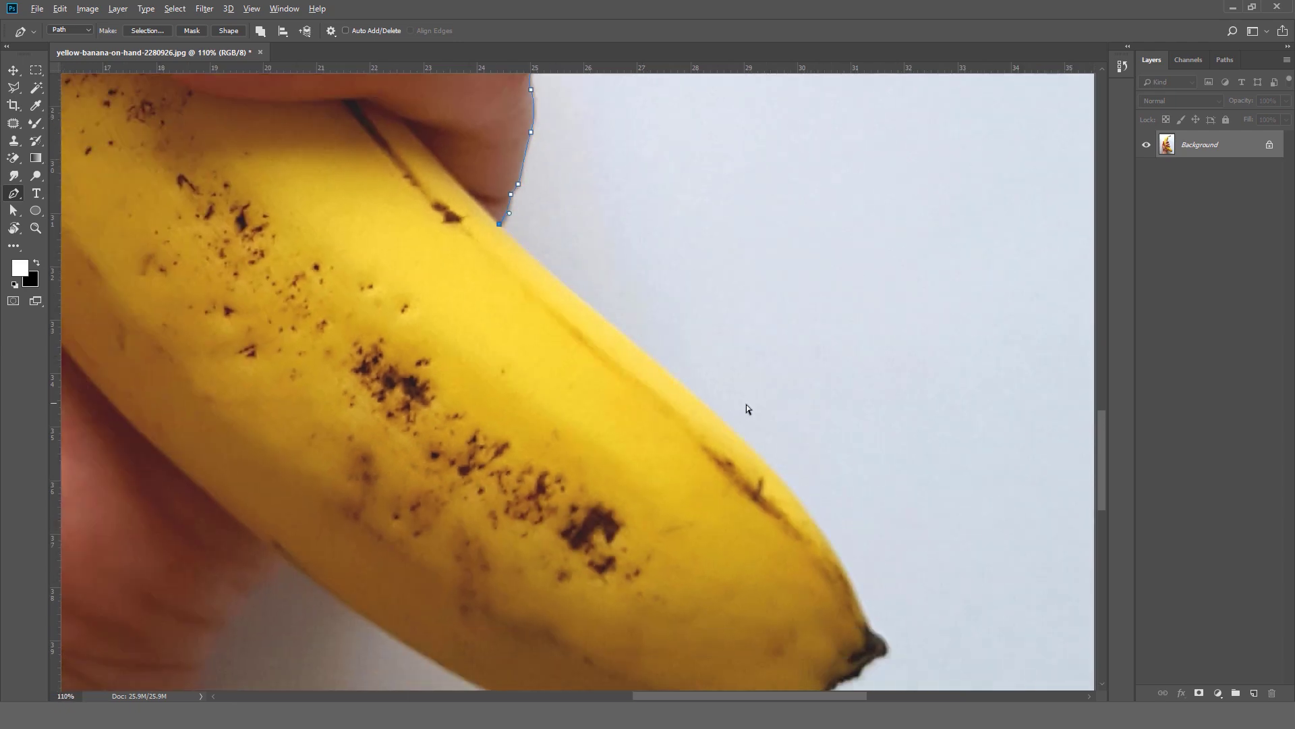
{"action": "scroll", "coordinate": [748, 412], "scroll_direction": "down", "scroll_amount": 1}
{"action": "left_click_drag", "start_coordinate": [820, 531], "coordinate": [865, 616]}
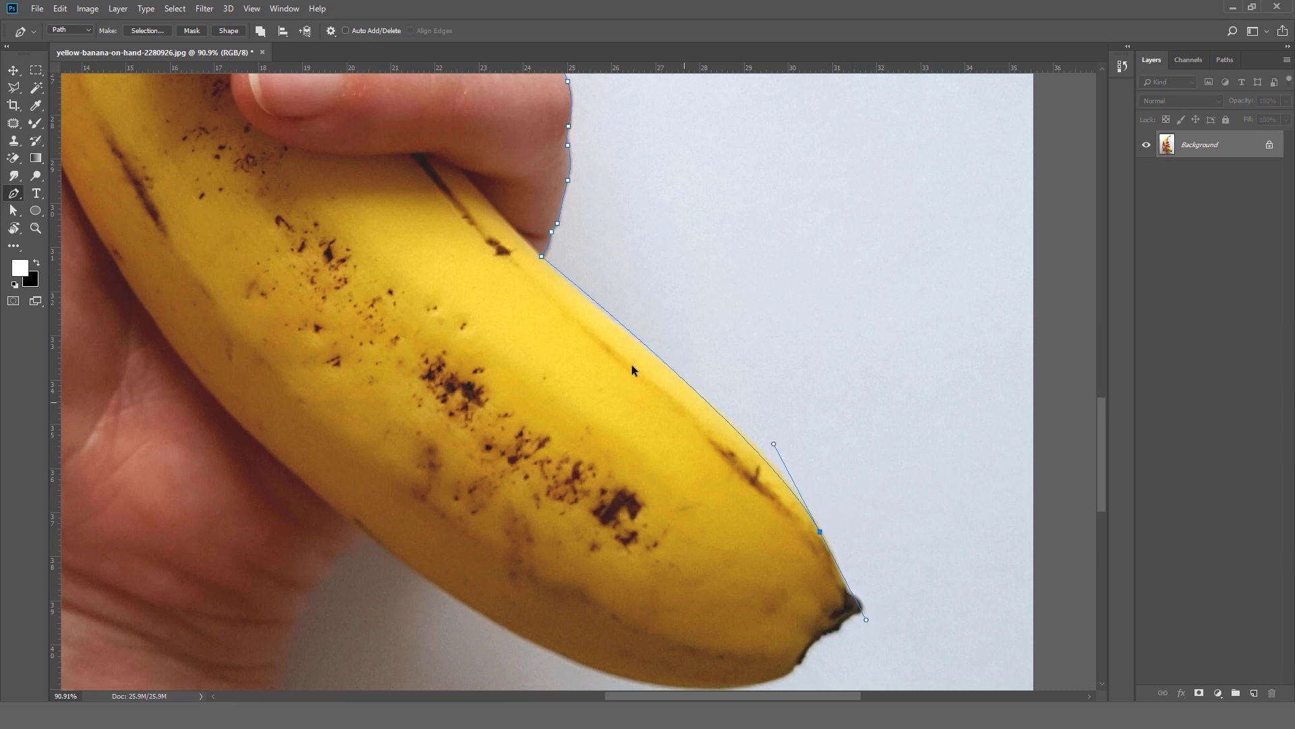
{"action": "key", "text": "ctrl+z"}
Trace the banana's upper edge below the fingers with a straight segment followed by a curved anchor point.
{"action": "scroll", "coordinate": [586, 287], "scroll_direction": "up", "scroll_amount": 3}
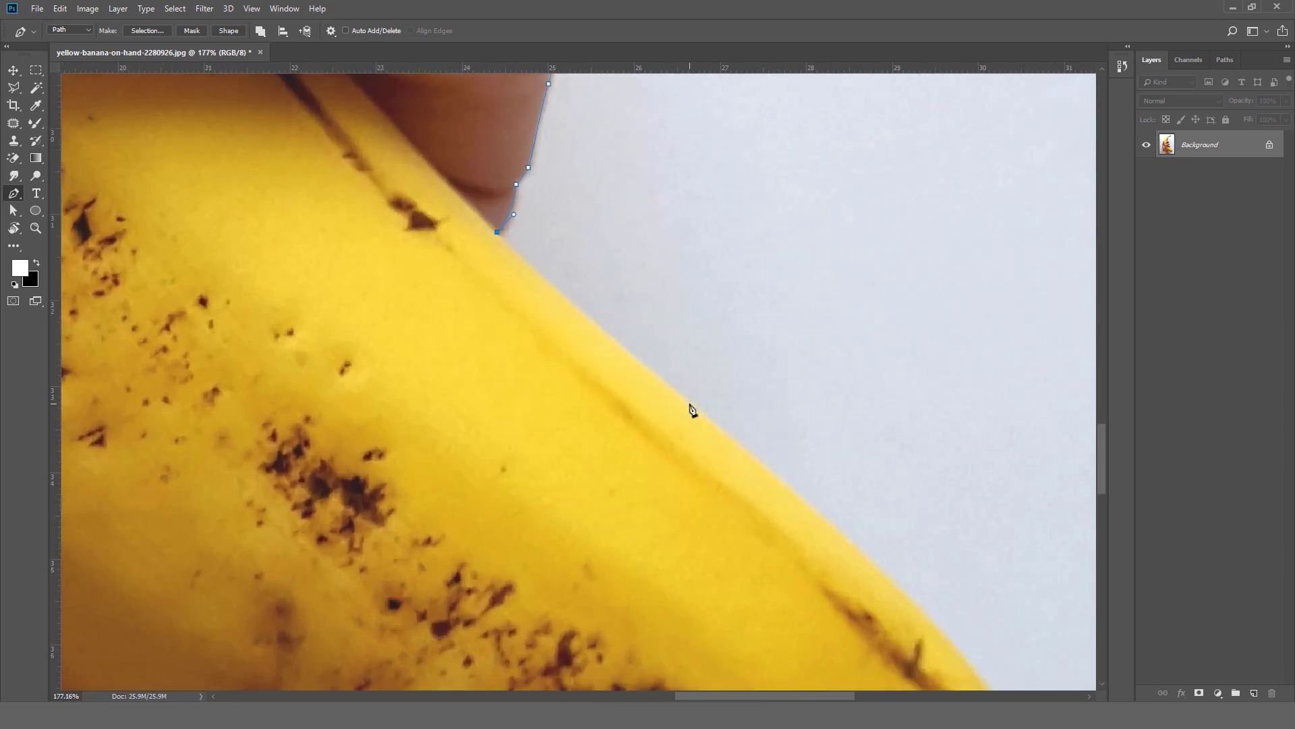
{"action": "left_click", "coordinate": [689, 404]}
{"action": "scroll", "coordinate": [711, 384], "scroll_direction": "down", "scroll_amount": 5}
{"action": "scroll", "coordinate": [711, 384], "scroll_direction": "right", "scroll_amount": 5}
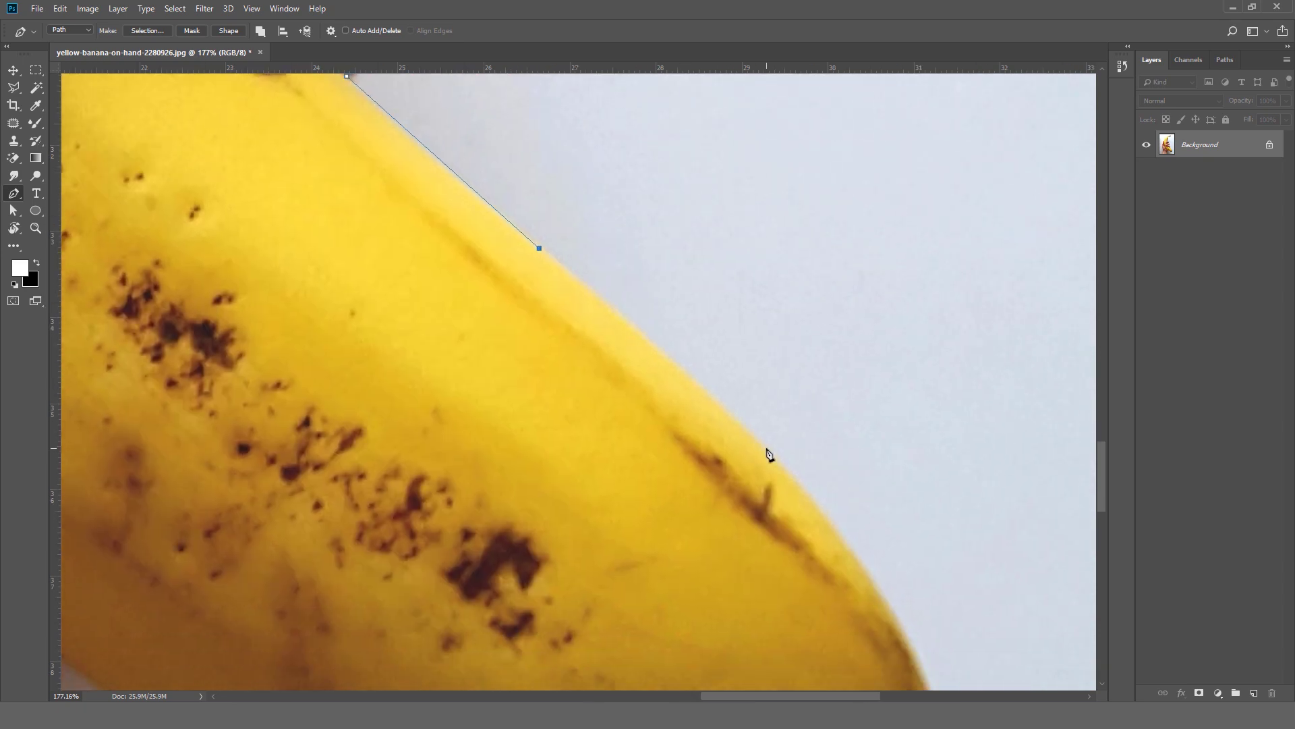
{"action": "left_click_drag", "start_coordinate": [767, 448], "coordinate": [789, 481]}
Trace the rest of the banana's upper edge and the jagged outline of its dark bottom tip.
{"action": "scroll", "coordinate": [743, 405], "scroll_direction": "down", "scroll_amount": 6}
{"action": "scroll", "coordinate": [742, 405], "scroll_direction": "right", "scroll_amount": 3}
{"action": "left_click_drag", "start_coordinate": [775, 395], "coordinate": [880, 442]}
{"action": "left_click", "coordinate": [805, 465]}
{"action": "left_click", "coordinate": [872, 453]}
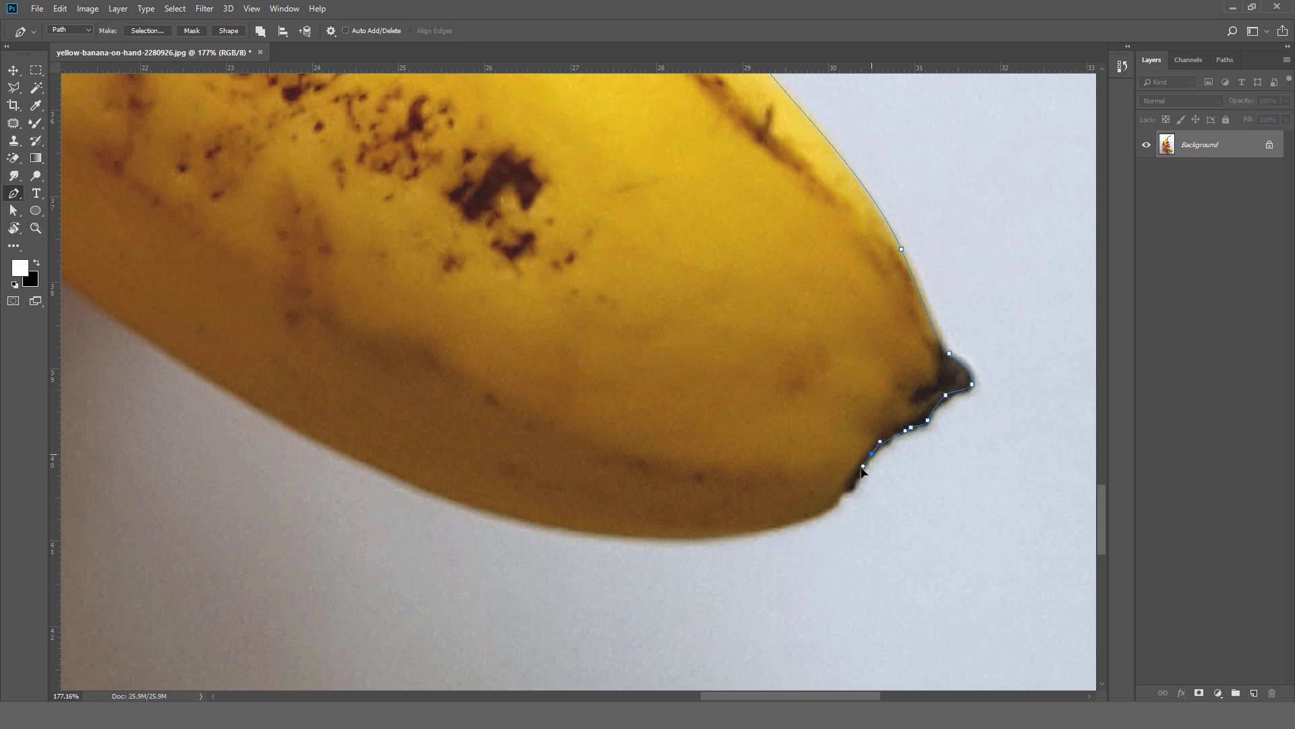
{"action": "left_click", "coordinate": [855, 480]}
{"action": "left_click_drag", "start_coordinate": [843, 491], "coordinate": [921, 442]}
Add a curved anchor point on the banana's underside, lengthen its incoming handle to fit the edge, and resume the path with the Pen tool.
{"action": "scroll", "coordinate": [834, 508], "scroll_direction": "down", "scroll_amount": 3}
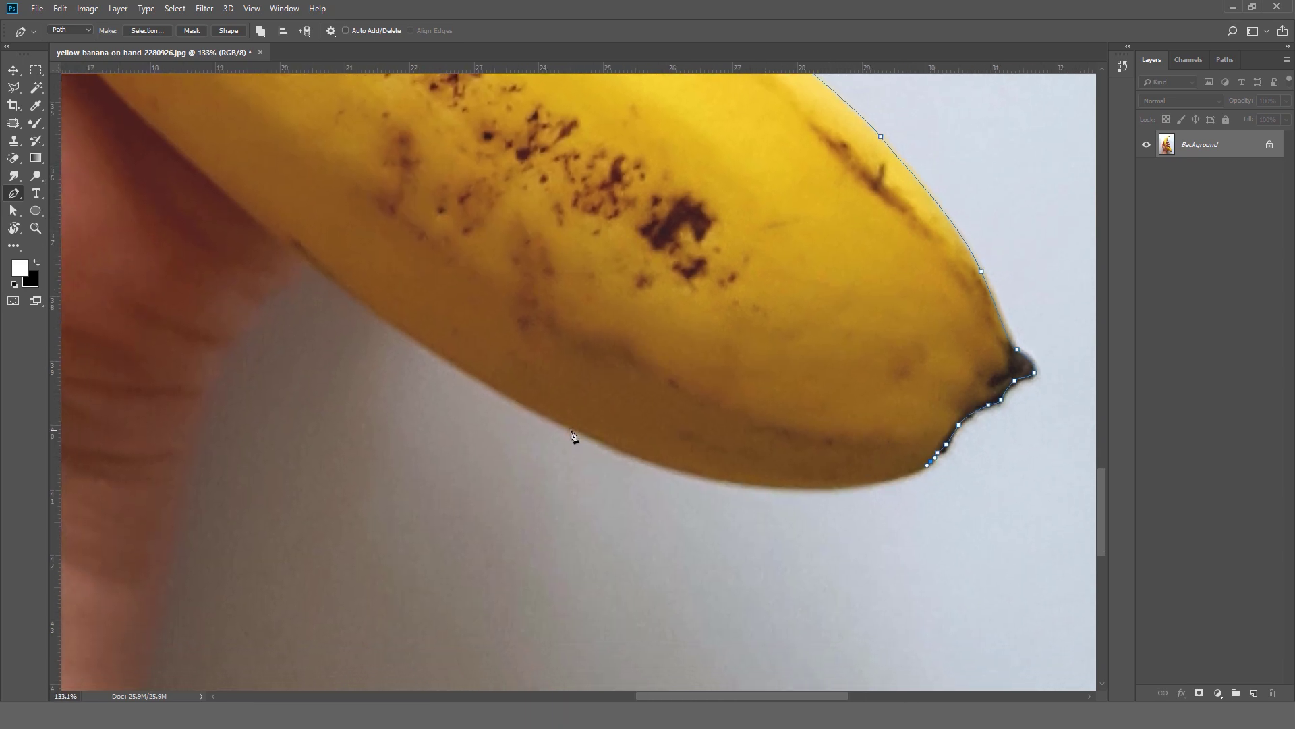
{"action": "left_click_drag", "start_coordinate": [570, 429], "coordinate": [386, 327]}
{"action": "key", "text": "a"}
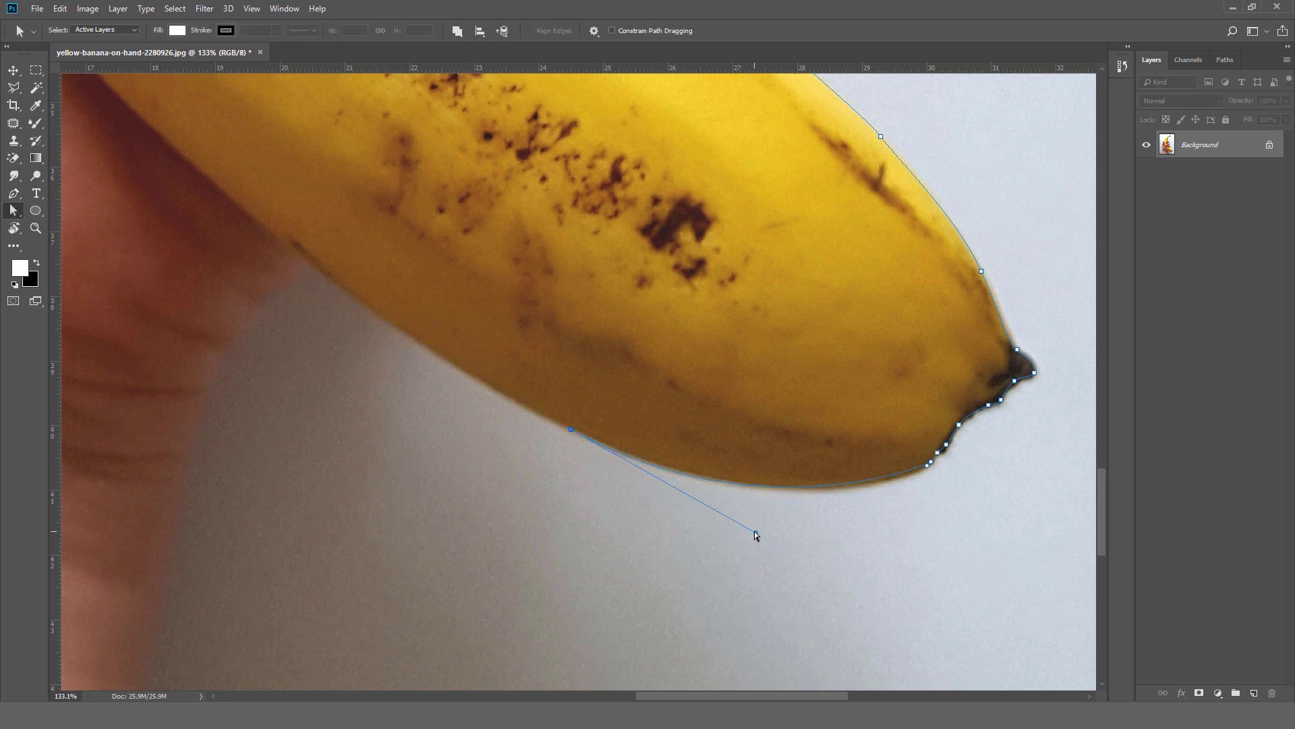
{"action": "left_click_drag", "start_coordinate": [756, 533], "coordinate": [907, 589]}
{"action": "key", "text": "space"}
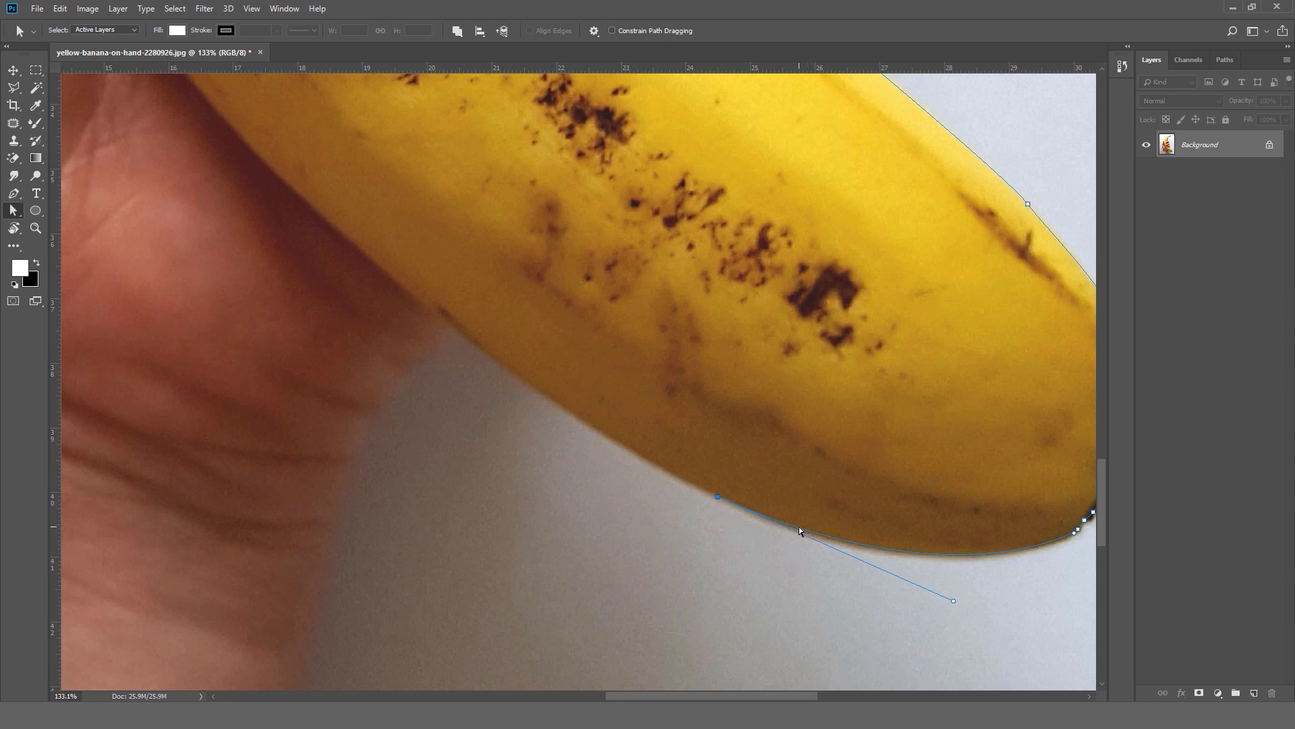
{"action": "key", "text": "p"}
{"action": "left_click", "coordinate": [718, 497]}
Continue the path along the banana's underside with a curved anchor point where it meets the wrist.
{"action": "key", "text": "space"}
{"action": "left_click_drag", "start_coordinate": [664, 400], "coordinate": [734, 485]}
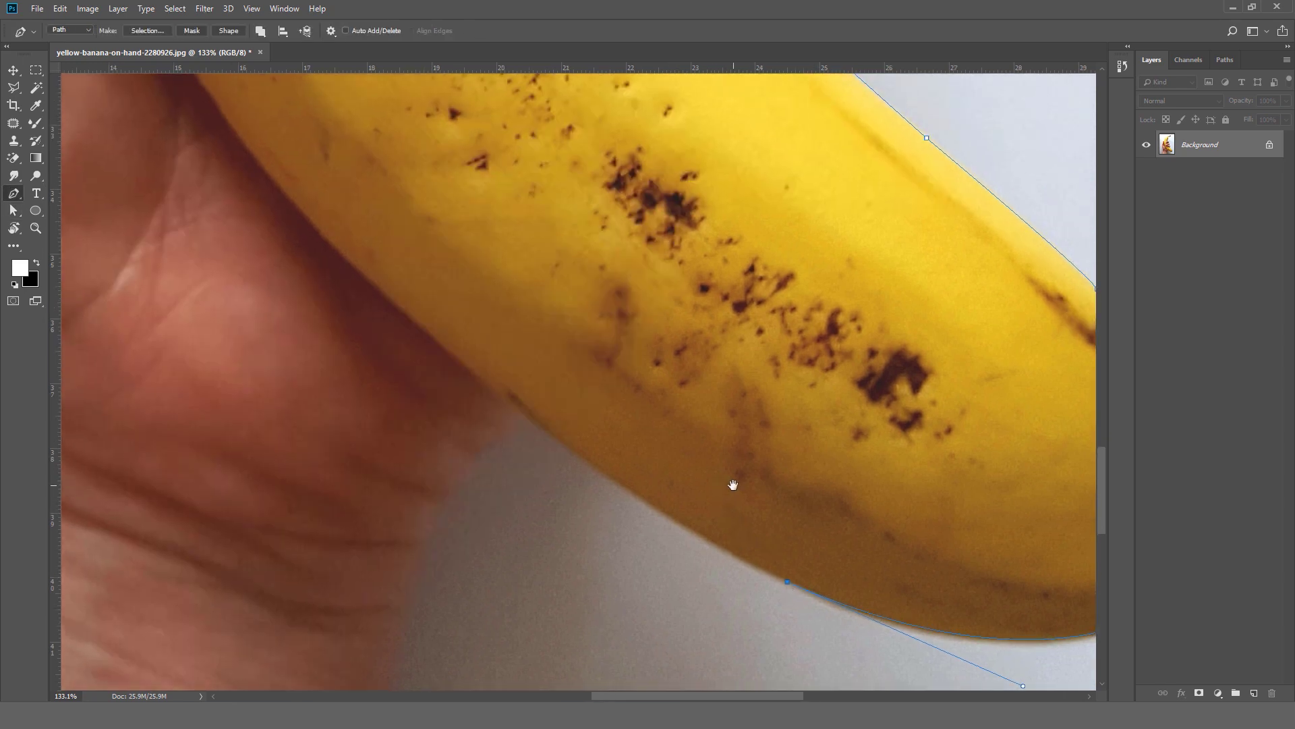
{"action": "left_click_drag", "start_coordinate": [527, 413], "coordinate": [502, 390]}
{"action": "left_click_drag", "start_coordinate": [564, 423], "coordinate": [707, 335]}
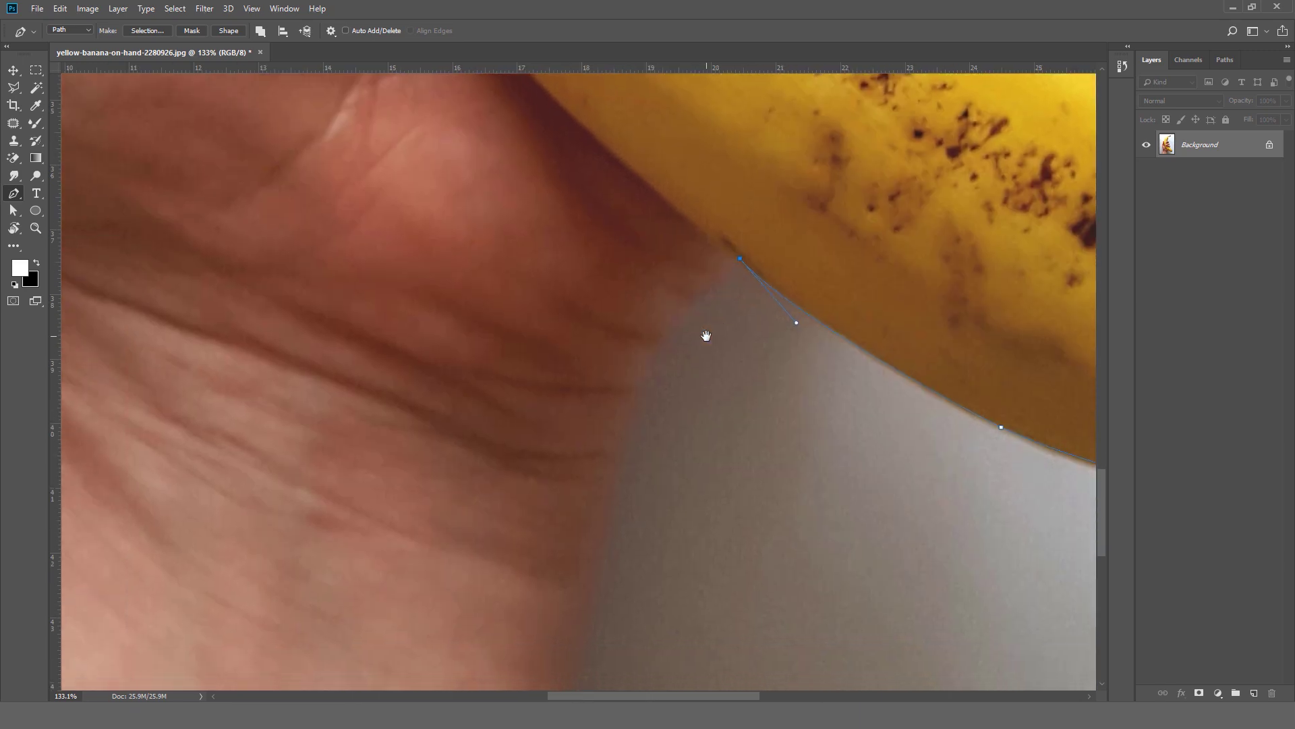
Continue the path down the wrist with a curved anchor point, extend it past the canvas's lower edge, and close it at its starting point.
{"action": "left_click_drag", "start_coordinate": [636, 514], "coordinate": [677, 236]}
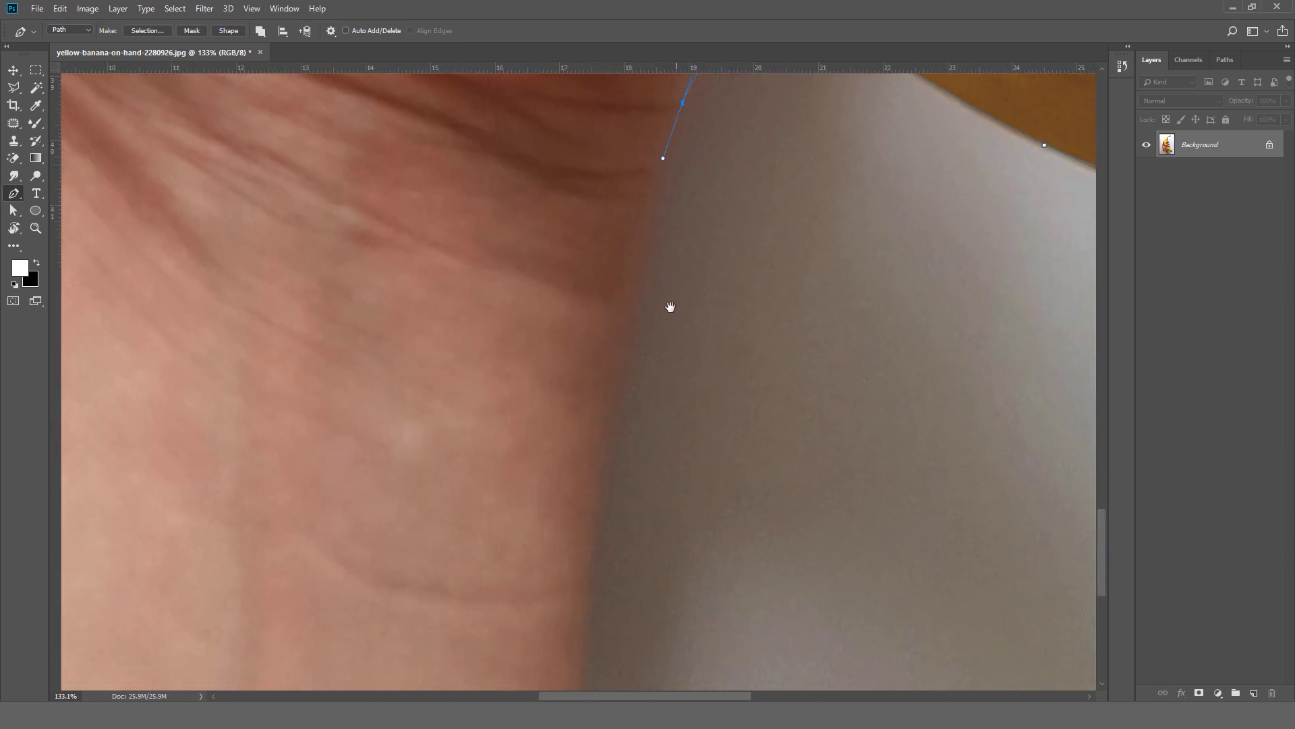
{"action": "left_click_drag", "start_coordinate": [623, 447], "coordinate": [674, 279]}
{"action": "scroll", "coordinate": [674, 386], "scroll_direction": "down", "scroll_amount": 5}
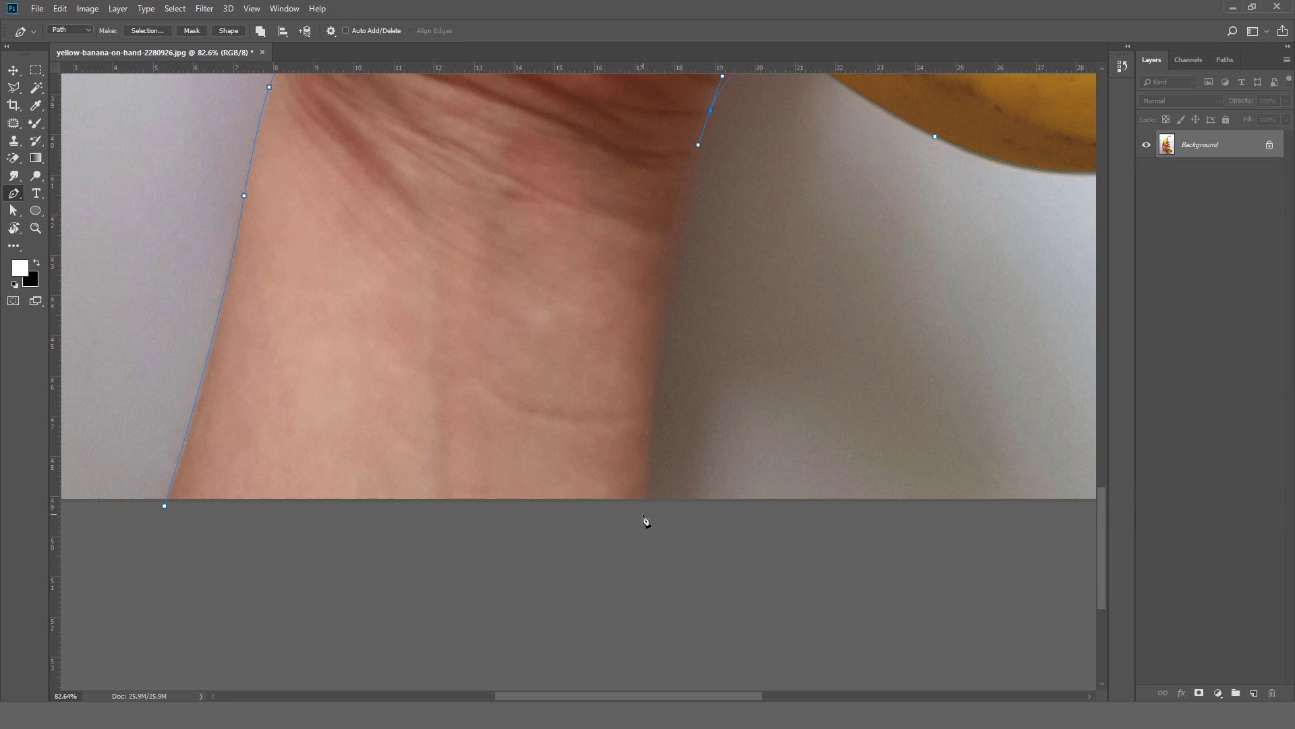
{"action": "left_click_drag", "start_coordinate": [643, 515], "coordinate": [648, 569]}
{"action": "key", "text": "ctrl+0"}
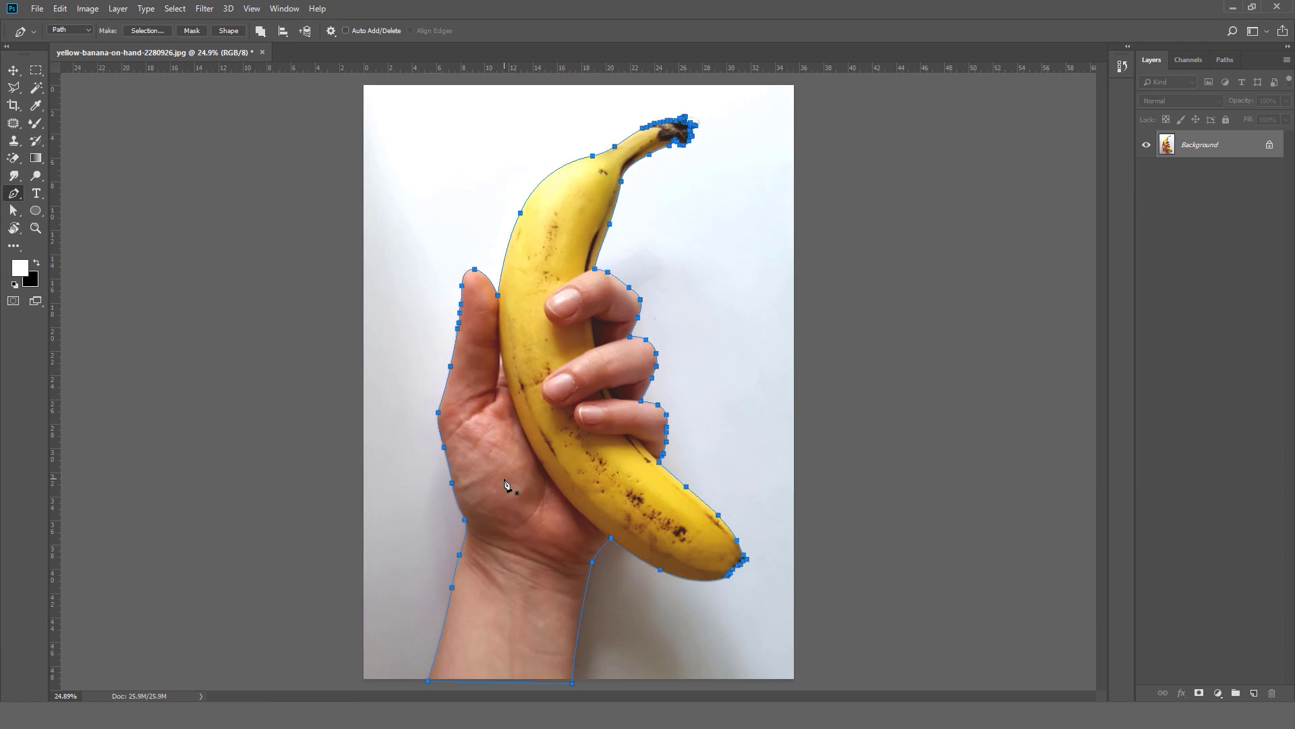
Set the path operation to Exclude Overlapping Shapes and trace the small gap between the thumb and the banana as a closed subpath.
{"action": "key", "text": "ctrl+minus"}
{"action": "key", "text": "ctrl+plus"}
{"action": "key", "text": "ctrl+1"}
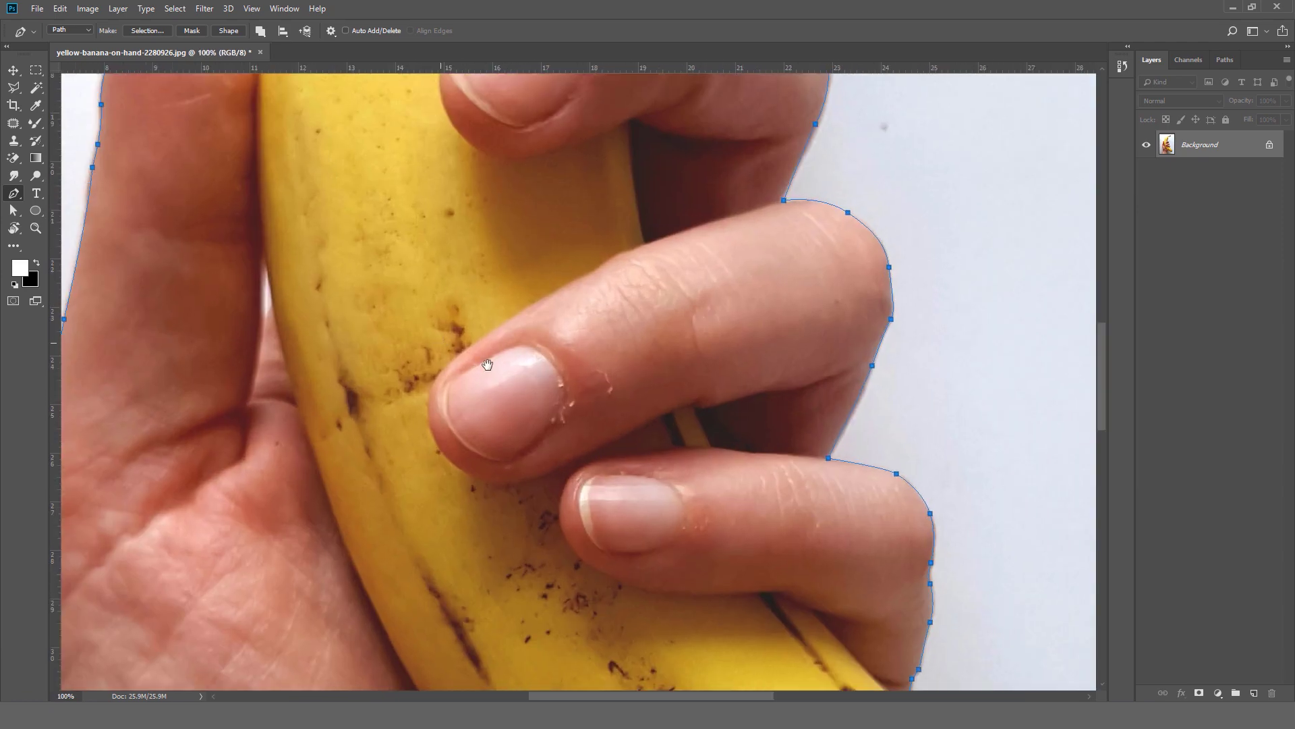
{"action": "left_click_drag", "start_coordinate": [487, 364], "coordinate": [587, 411]}
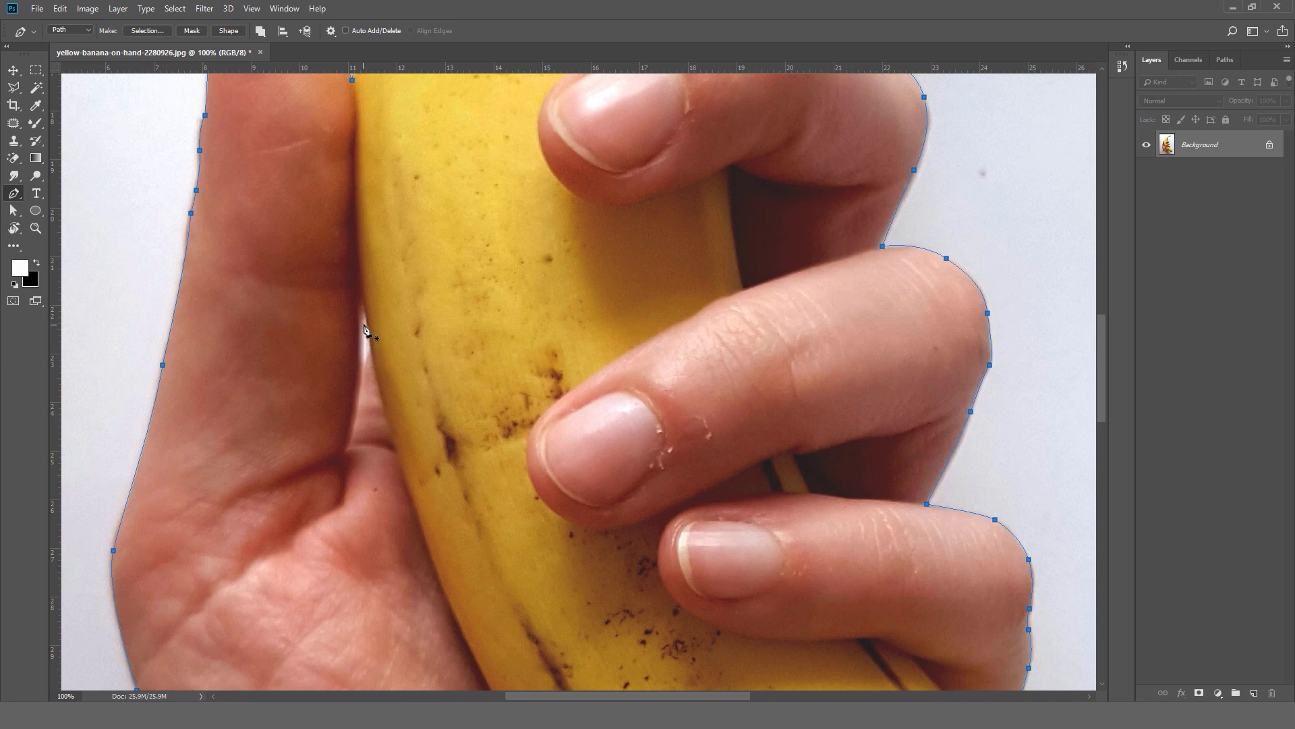
{"action": "left_click", "coordinate": [260, 31]}
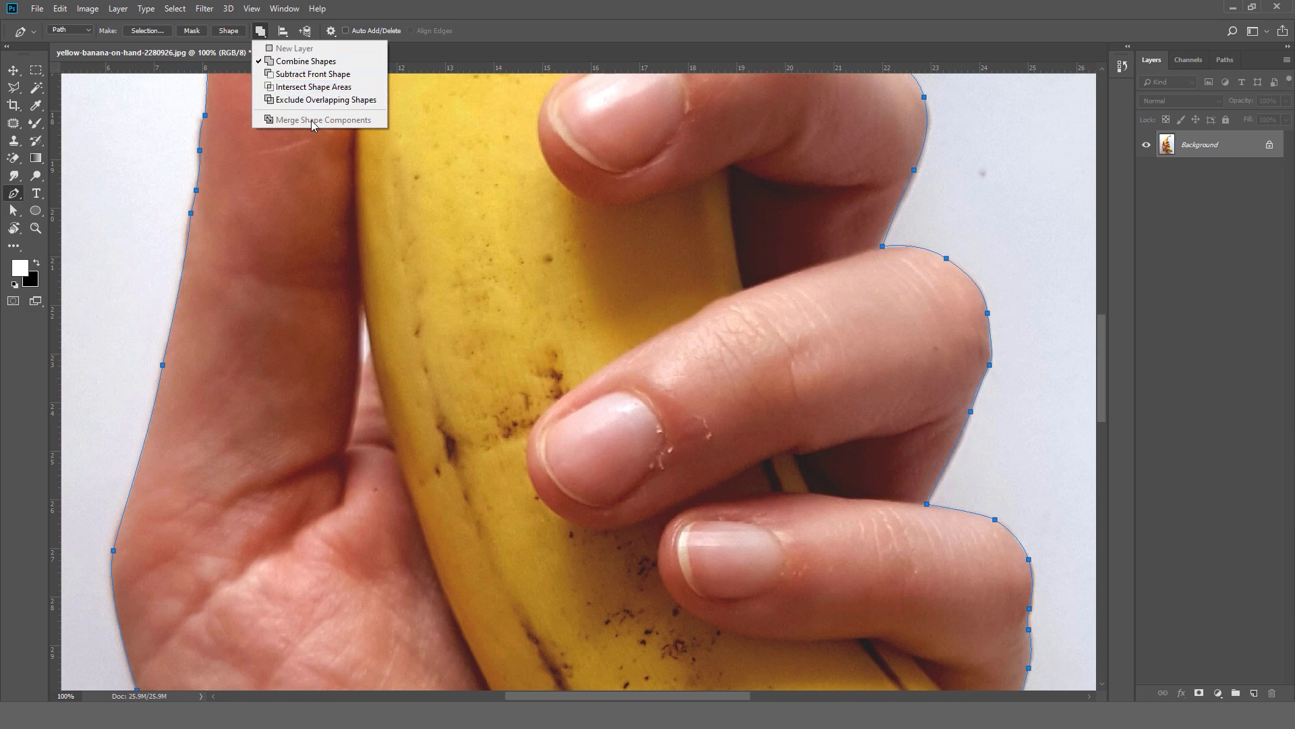
{"action": "left_click", "coordinate": [319, 101]}
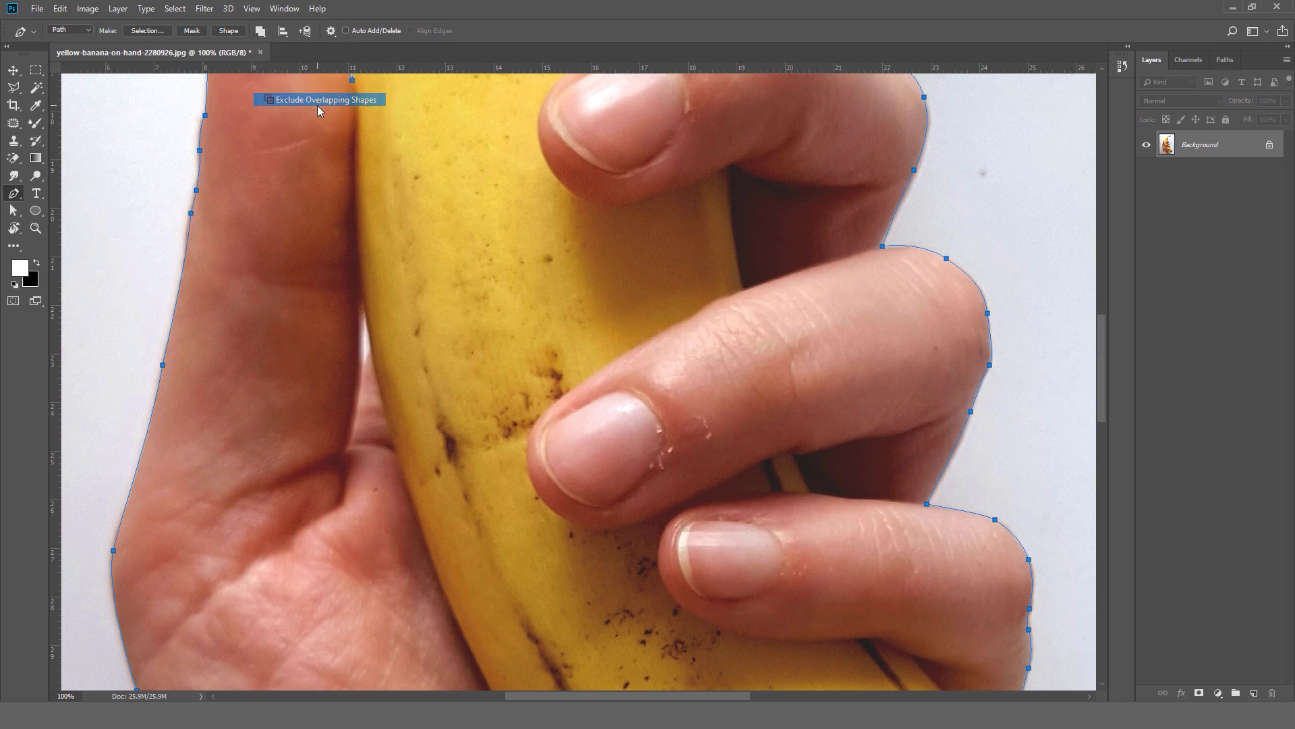
{"action": "left_click", "coordinate": [364, 311]}
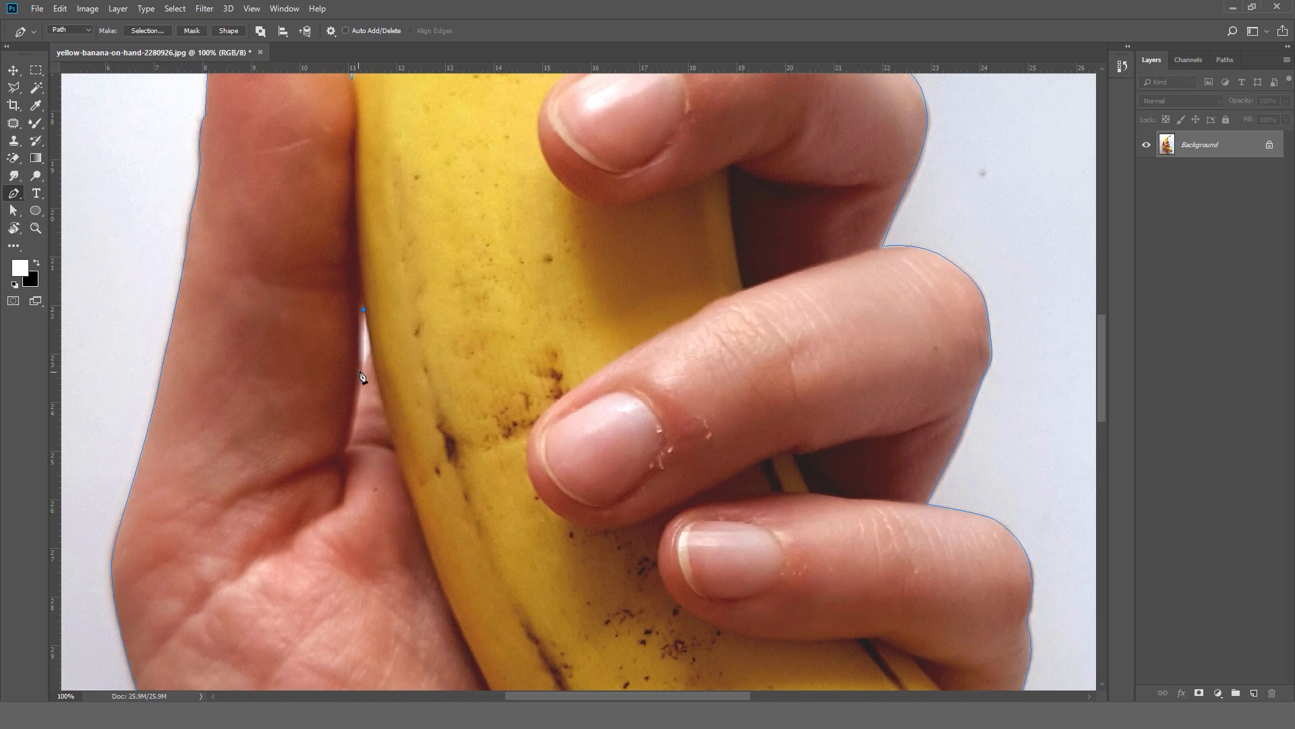
{"action": "left_click", "coordinate": [364, 311]}
{"action": "key", "text": "v"}
Fit the whole image in view and save the JPEG file with the offered JPEG options.
{"action": "key", "text": "ctrl+minus"}
{"action": "key", "text": "ctrl+minus"}
{"action": "key", "text": "ctrl+minus"}
{"action": "key", "text": "ctrl+minus"}
{"action": "key", "text": "ctrl+minus"}
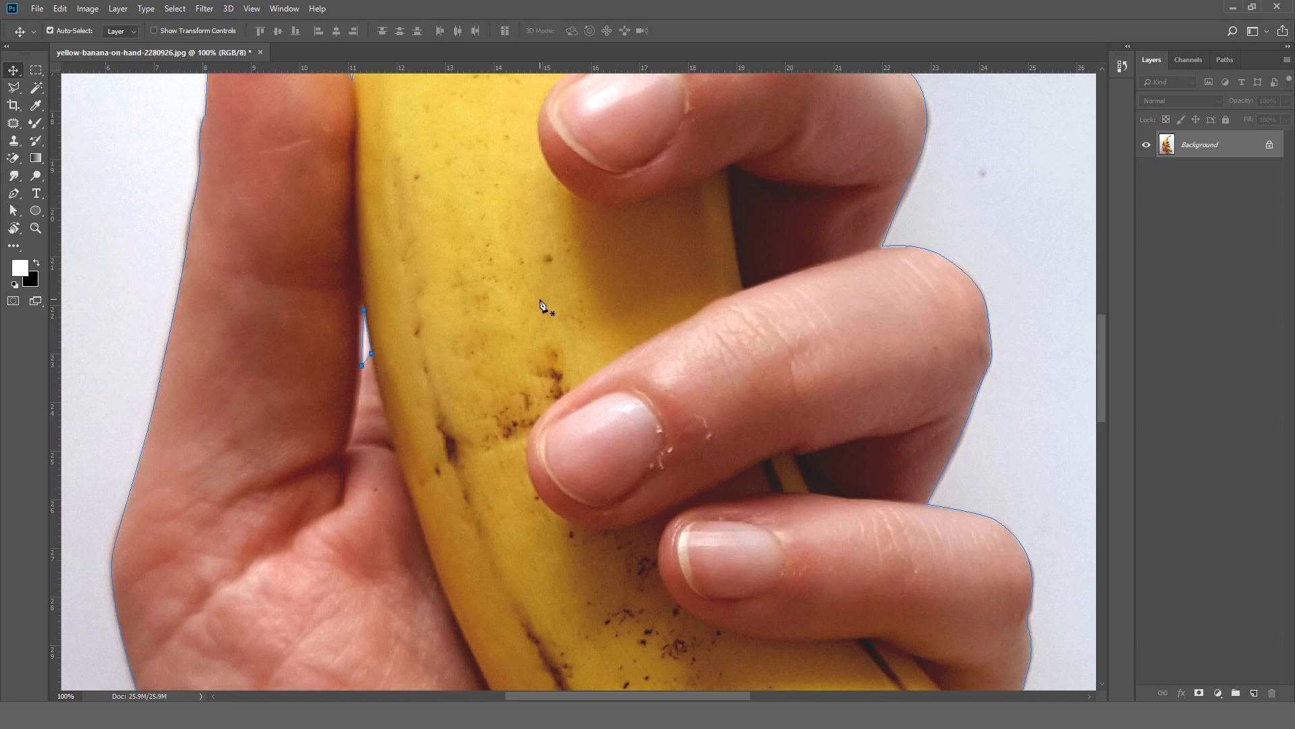
{"action": "key", "text": "ctrl+0"}
{"action": "key", "text": "ctrl+s"}
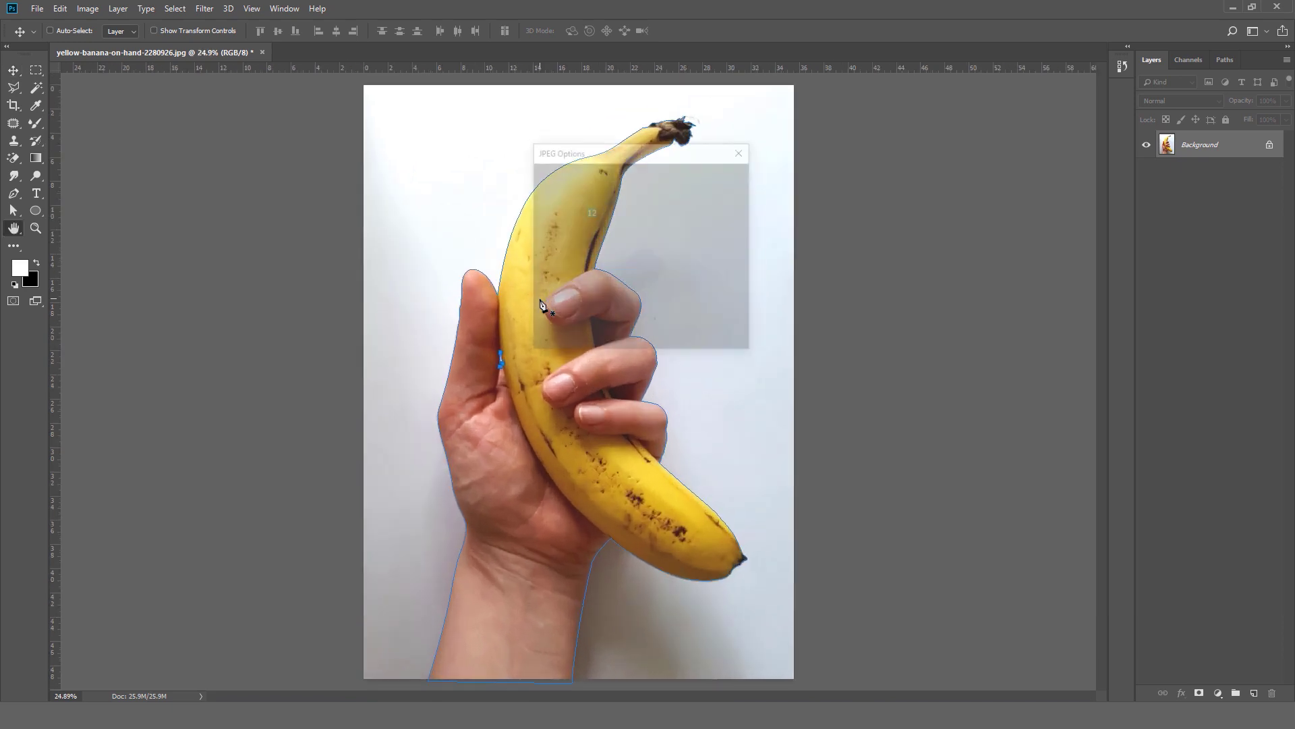
{"action": "key", "text": "Return"}
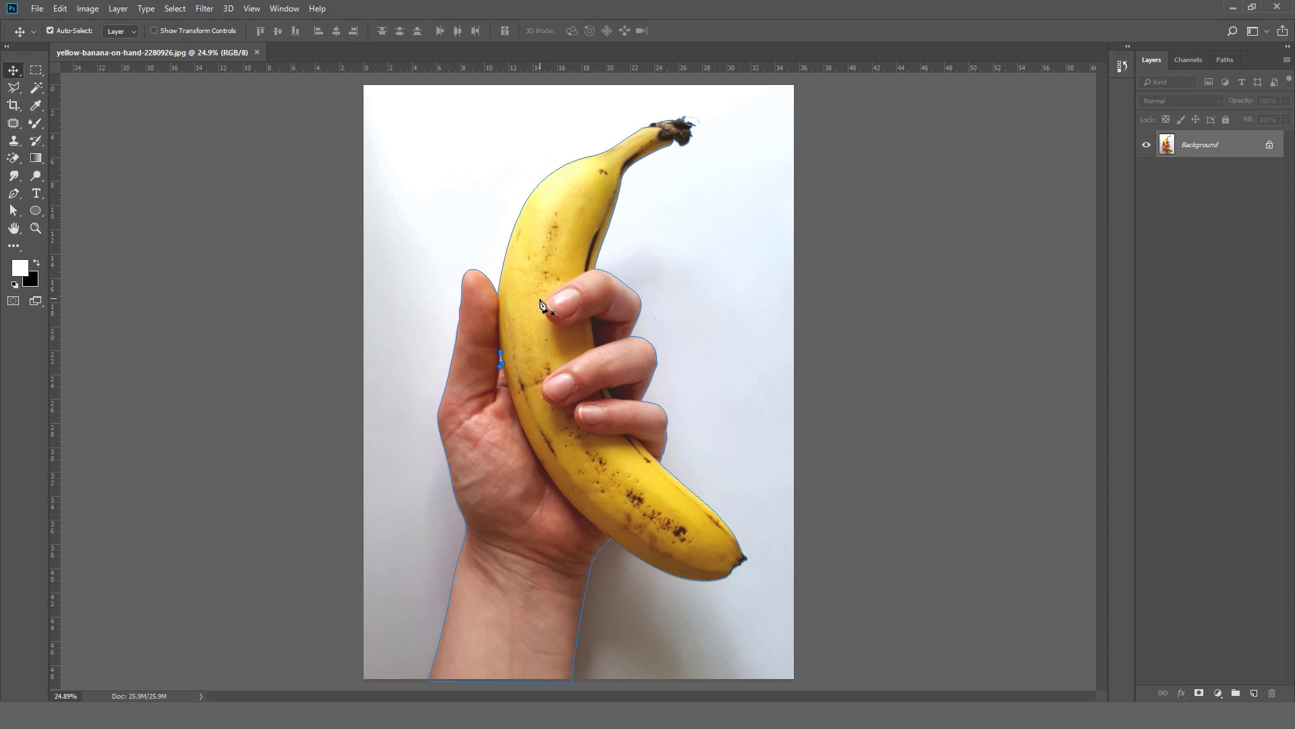
Close the image and reopen yellow-banana-on-hand-2280926.jpg in Photoshop from the Photoshop Tutorial 01 folder.
{"action": "left_click", "coordinate": [259, 53]}
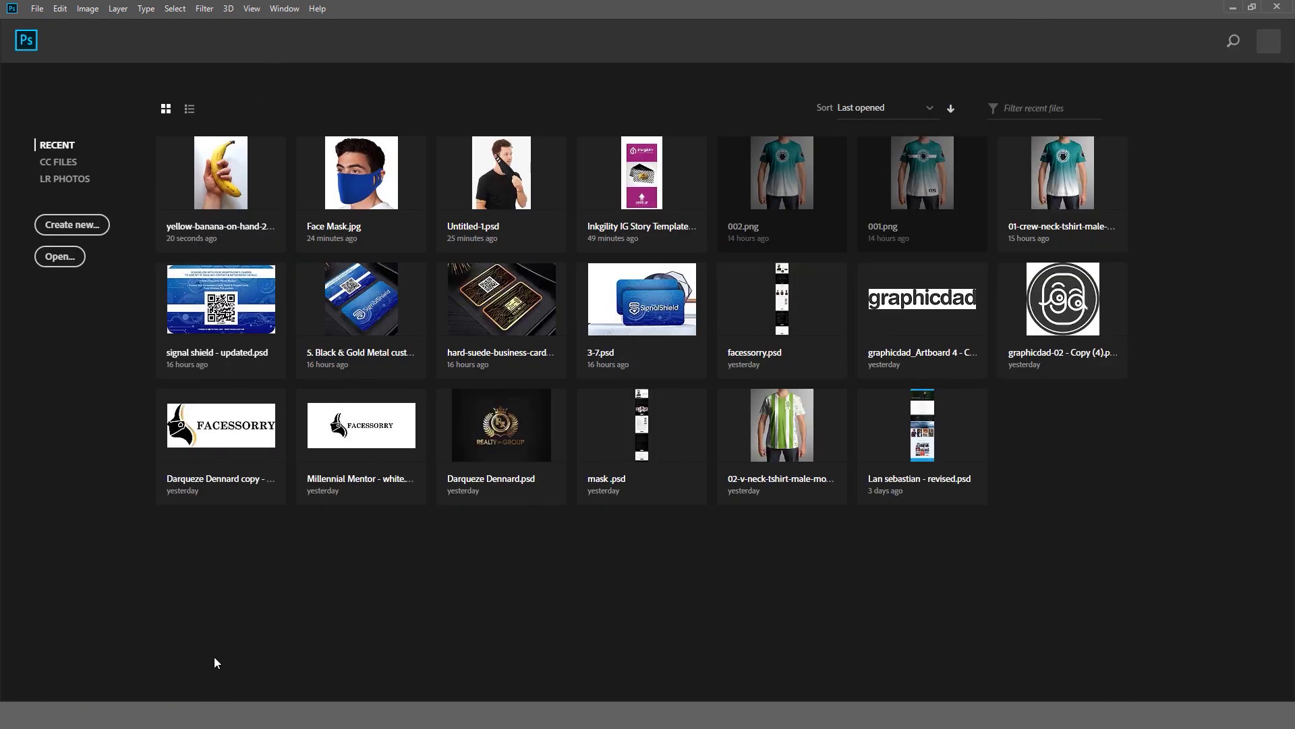
{"action": "key", "text": "Escape"}
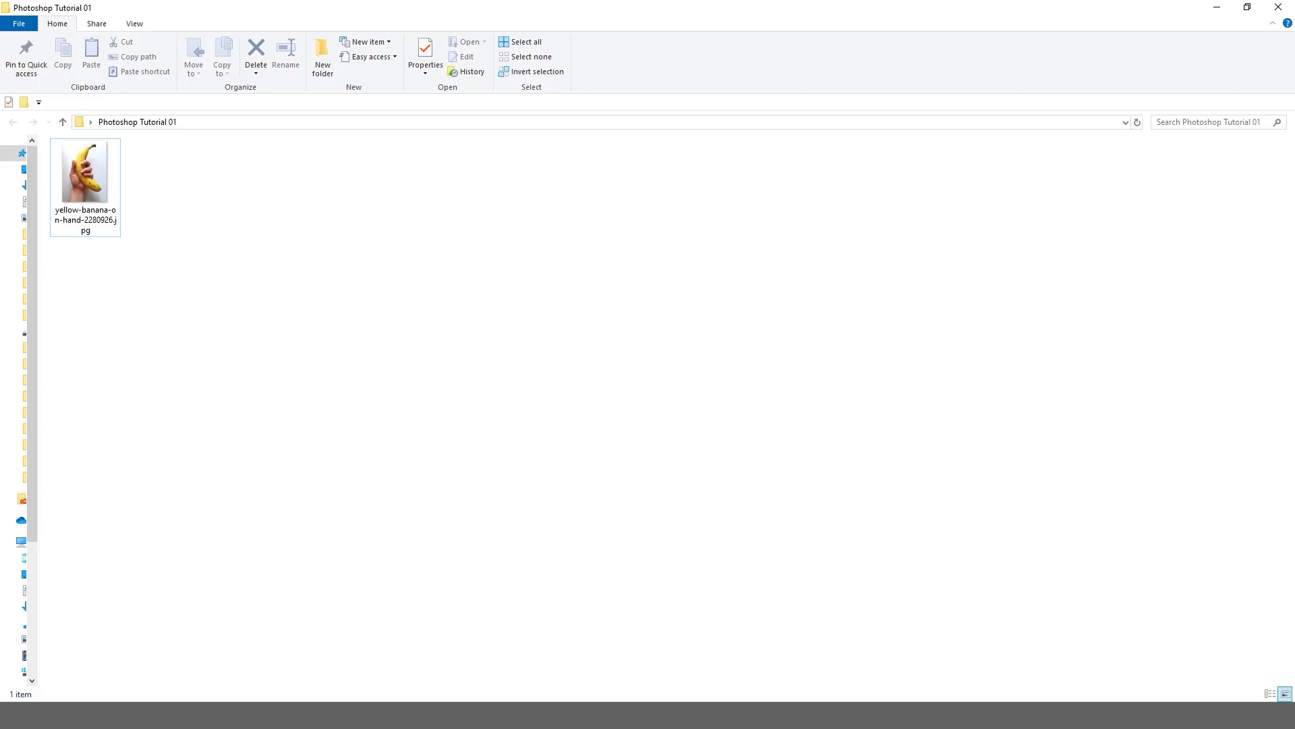
{"action": "left_click_drag", "start_coordinate": [74, 183], "coordinate": [202, 698]}
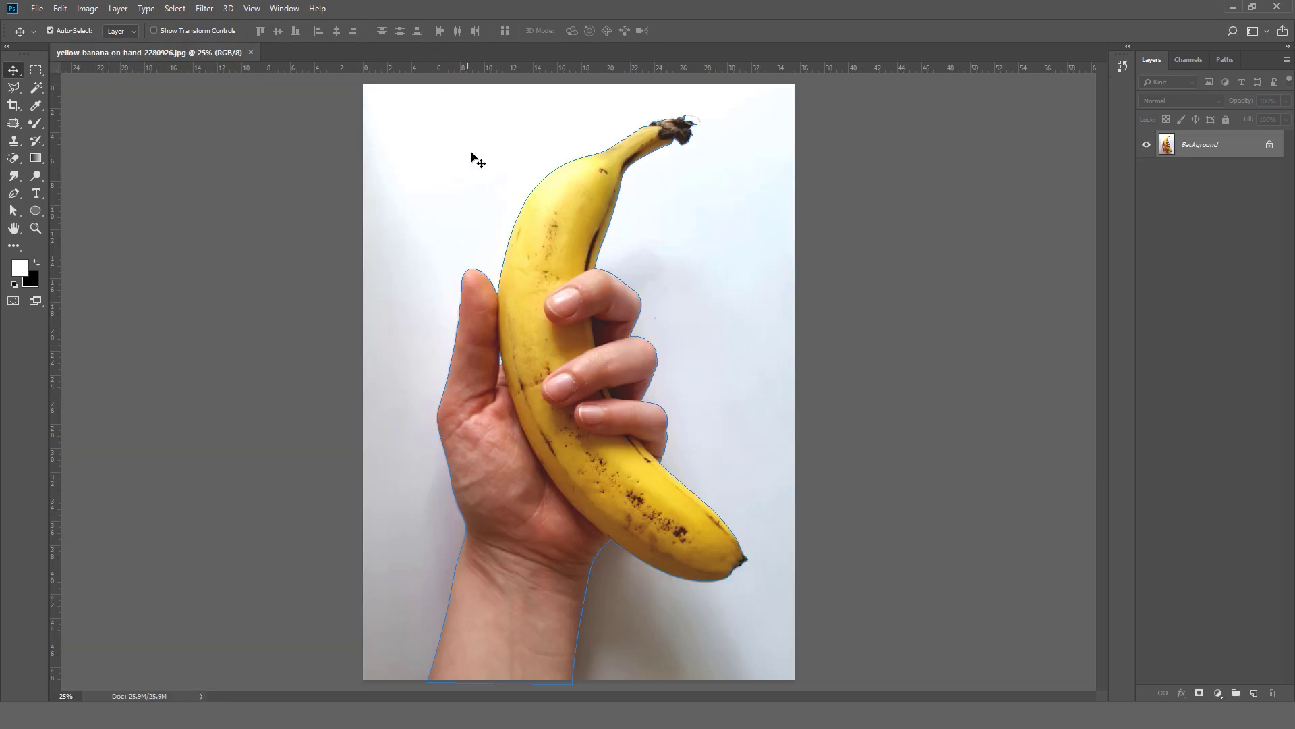
Display the saved paths and load the Work Path as a selection around the hand and banana.
{"action": "left_click", "coordinate": [1229, 61]}
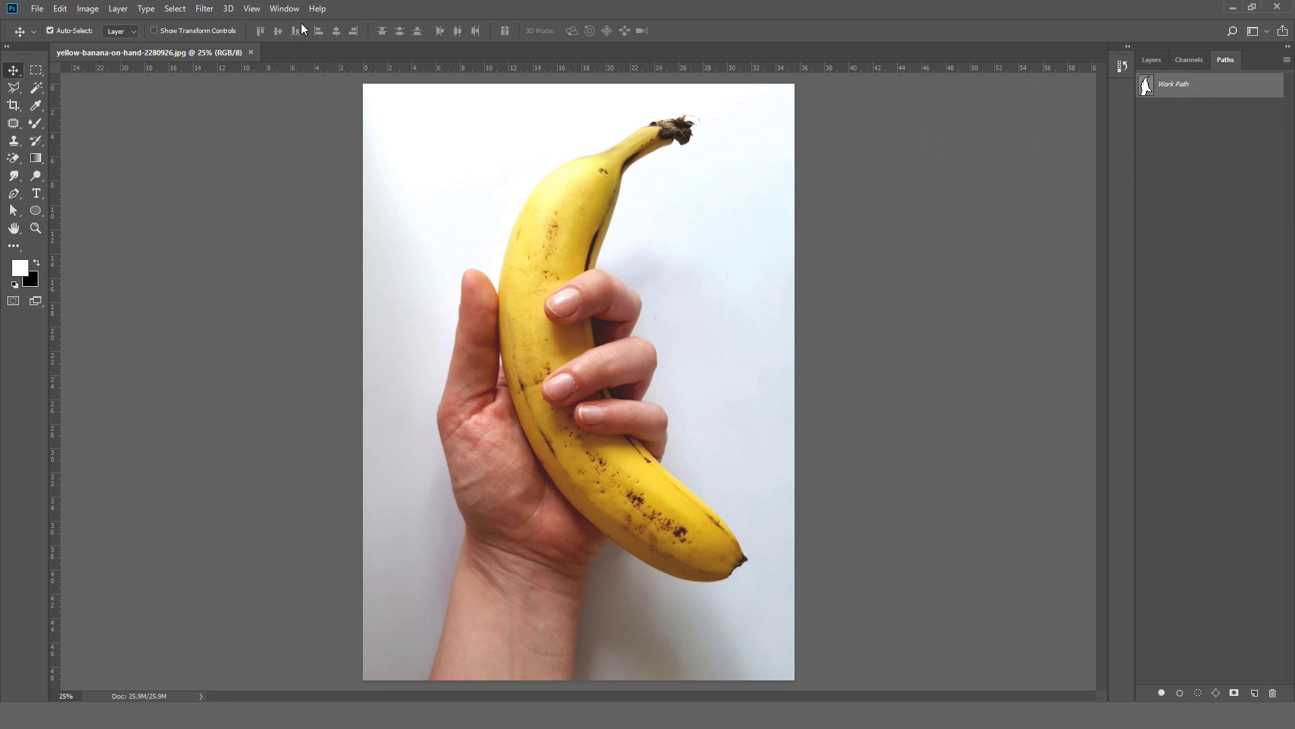
{"action": "left_click", "coordinate": [288, 9]}
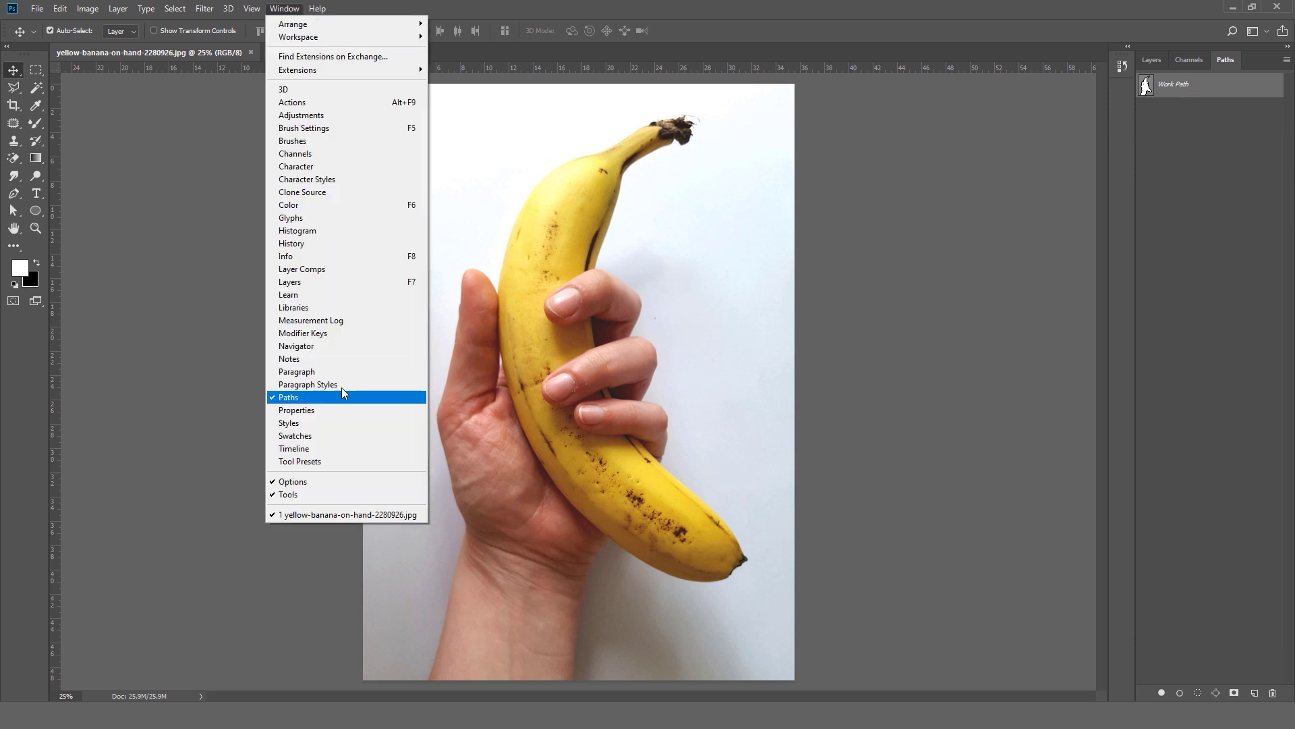
{"action": "left_click", "coordinate": [1162, 62]}
{"action": "left_click", "coordinate": [1225, 60]}
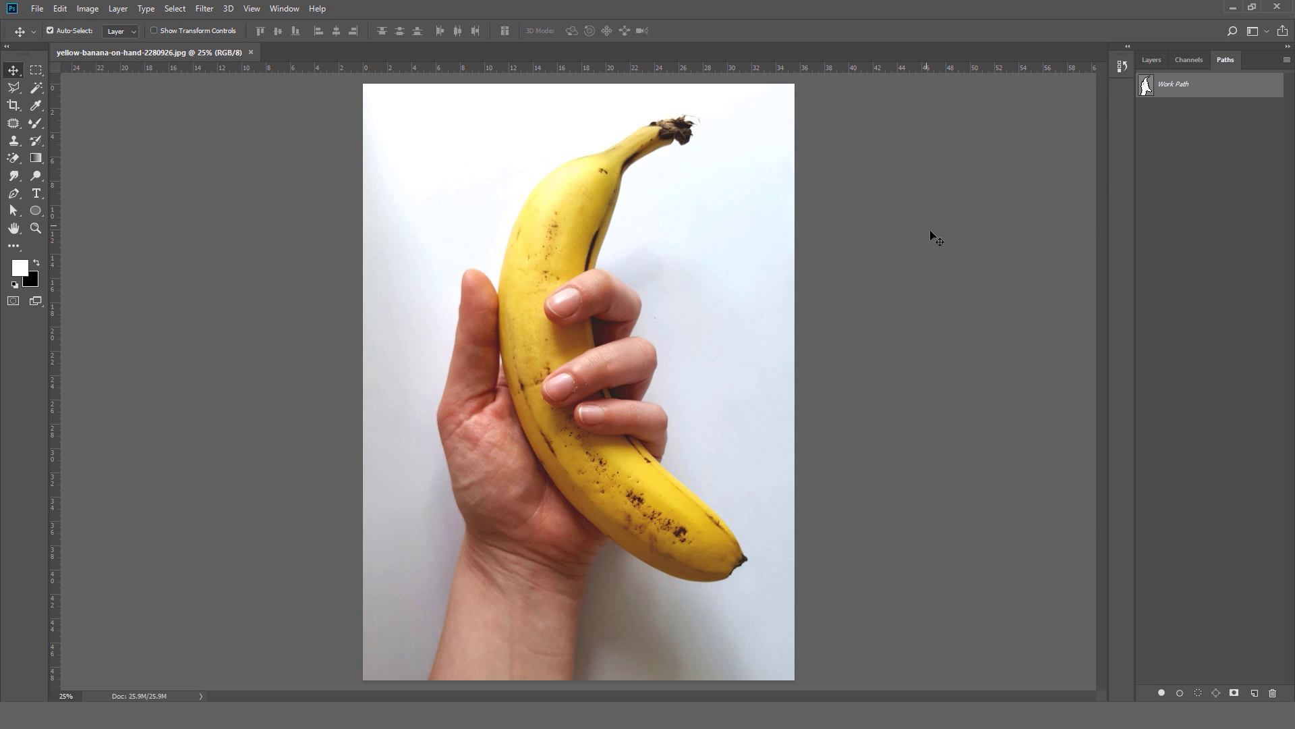
{"action": "key", "text": "ctrl"}
{"action": "left_click", "coordinate": [1149, 89], "text": "ctrl"}
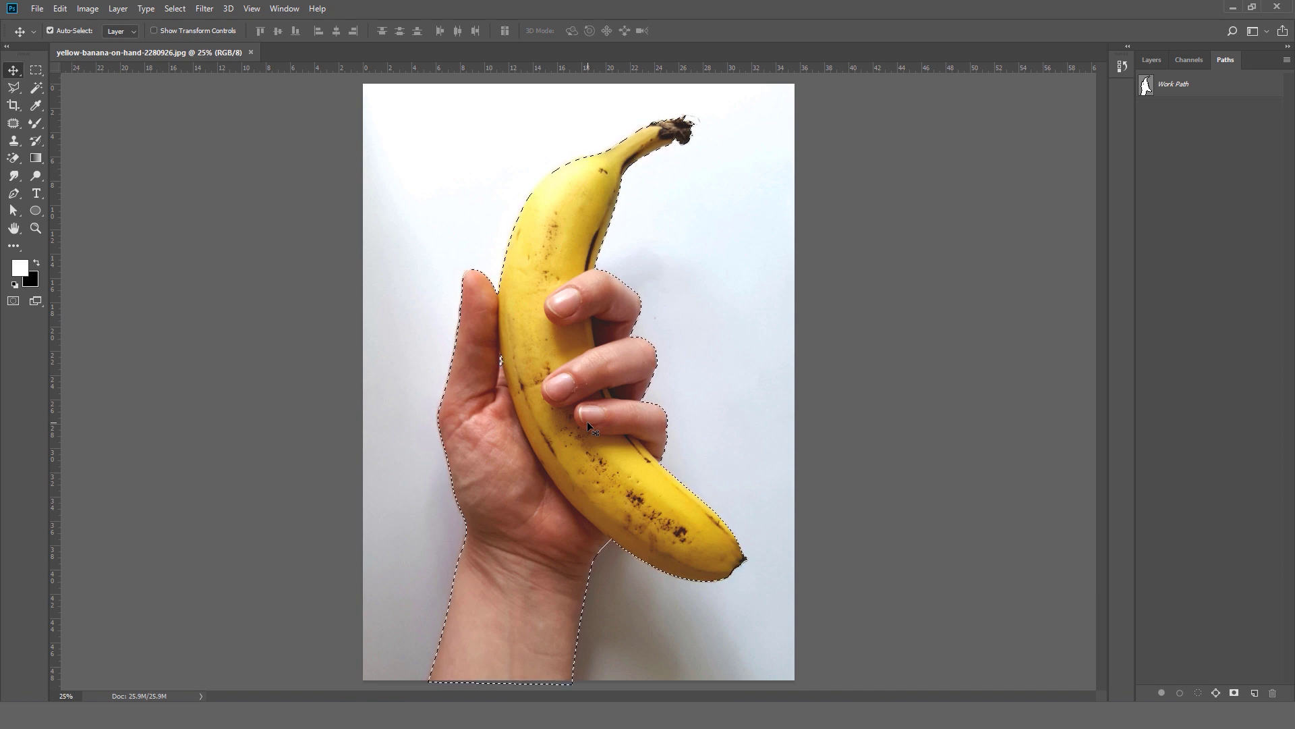
Feather the selection around the hand and banana by 0.1 pixels.
{"action": "key", "text": "shift+F6"}
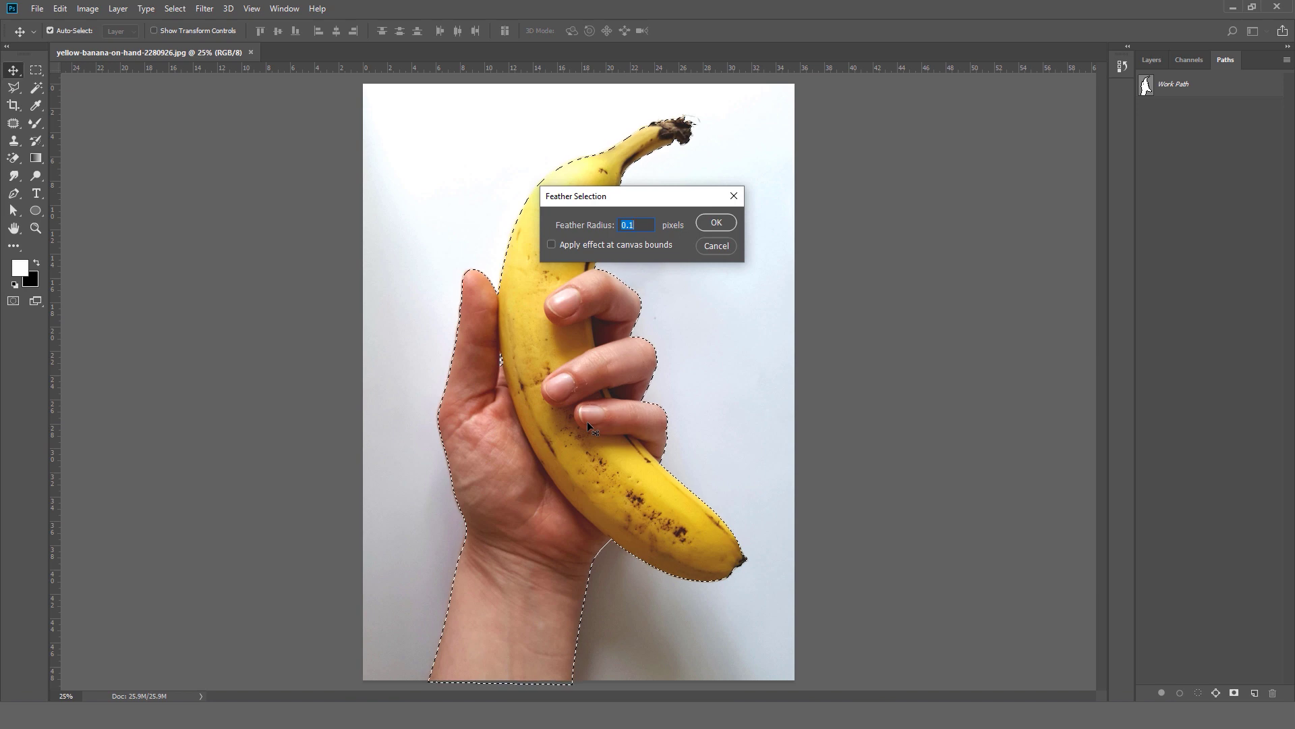
{"action": "type", "text": ".1"}
{"action": "key", "text": "Return"}
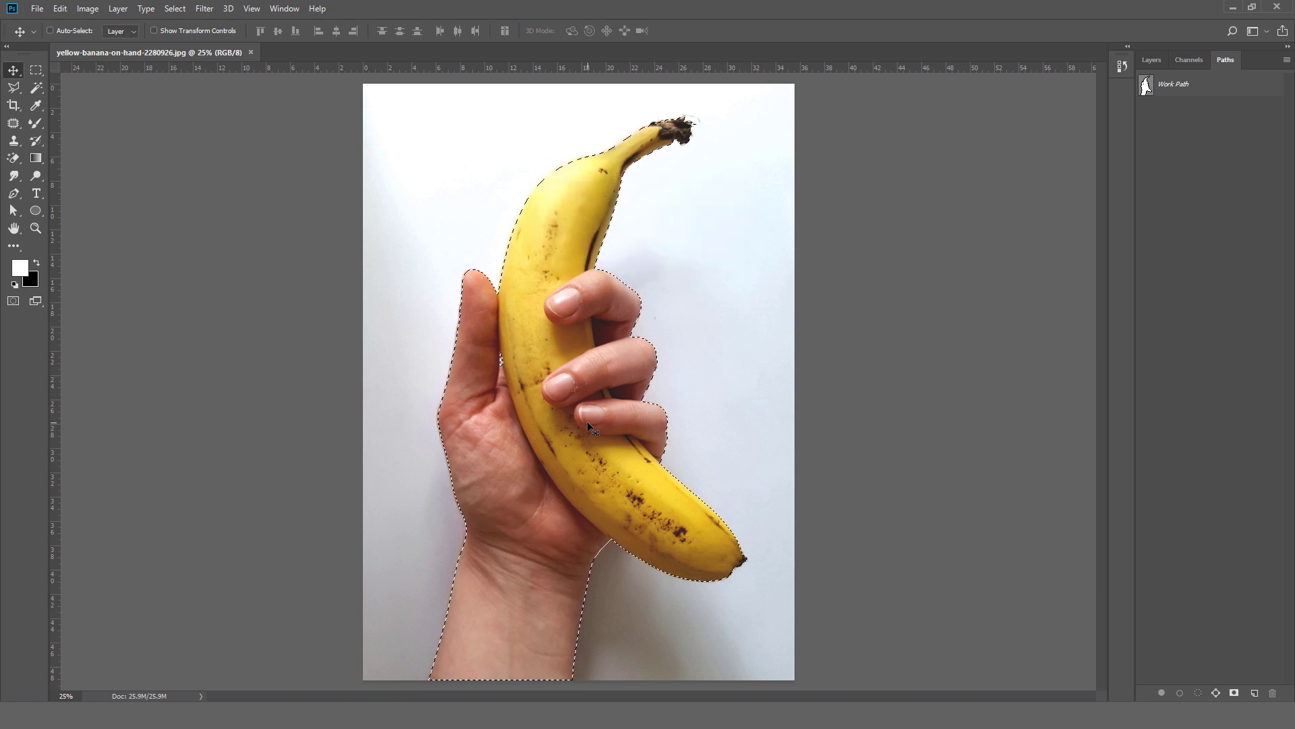
Copy the selected hand and banana to a new layer and hide the Background layer.
{"action": "left_click", "coordinate": [1149, 61]}
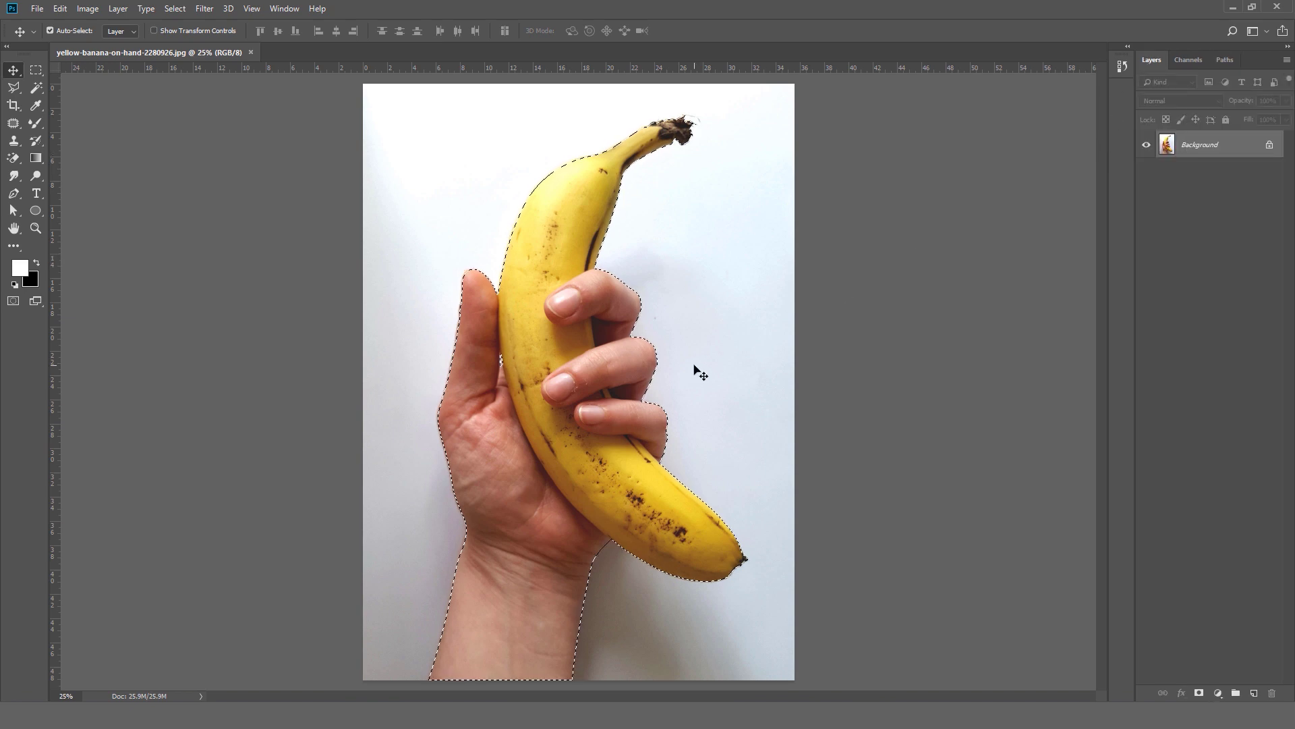
{"action": "key", "text": "ctrl+c"}
{"action": "key", "text": "ctrl+j"}
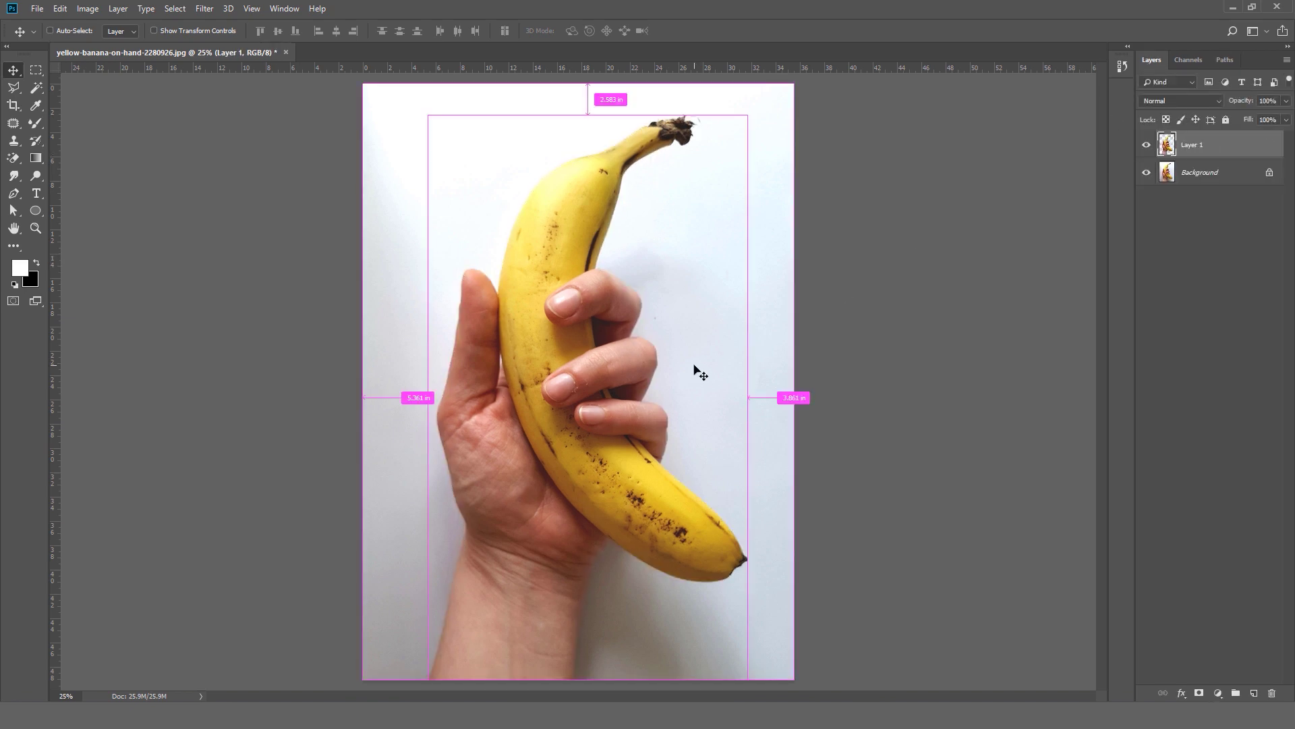
{"action": "left_click", "coordinate": [1146, 174]}
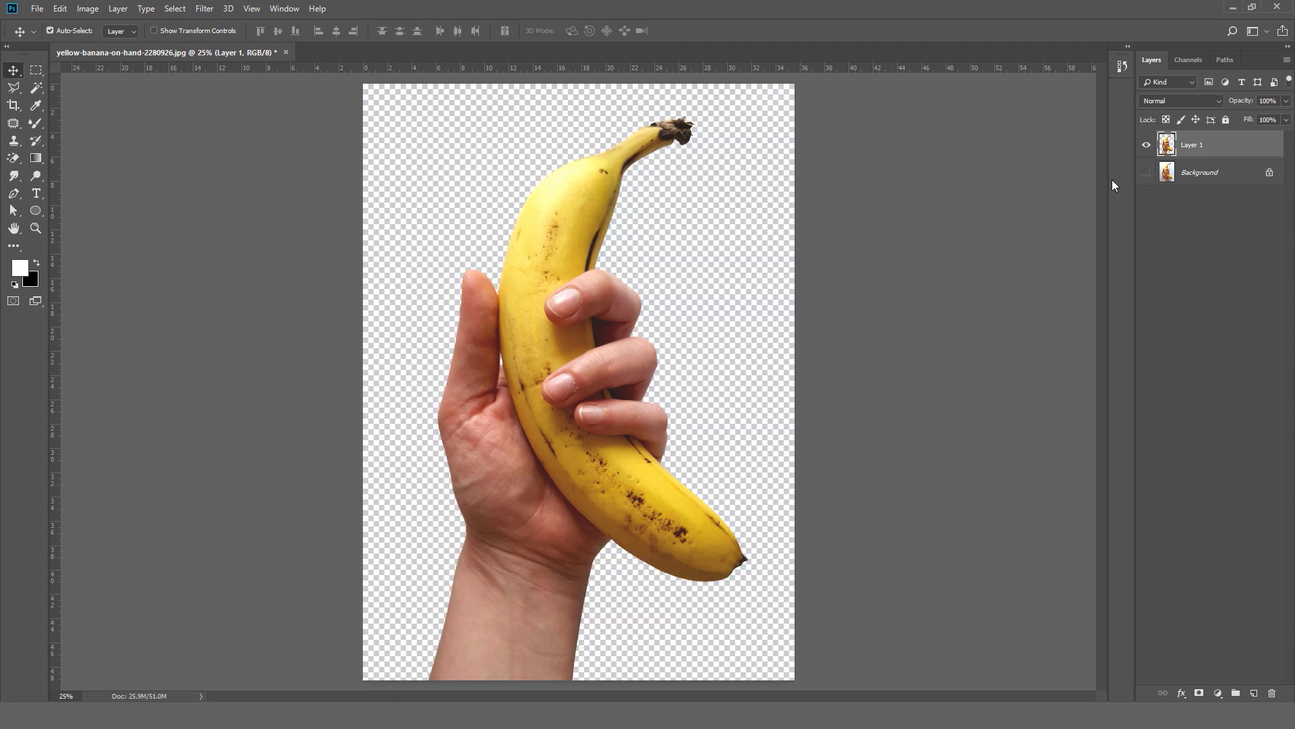
Examine the cutout's edges at 100% around the banana stem, the thumb and the fingers, and check the whole cutout on the transparent background.
{"action": "key", "text": "z"}
{"action": "right_click", "coordinate": [589, 408]}
{"action": "left_click", "coordinate": [612, 433]}
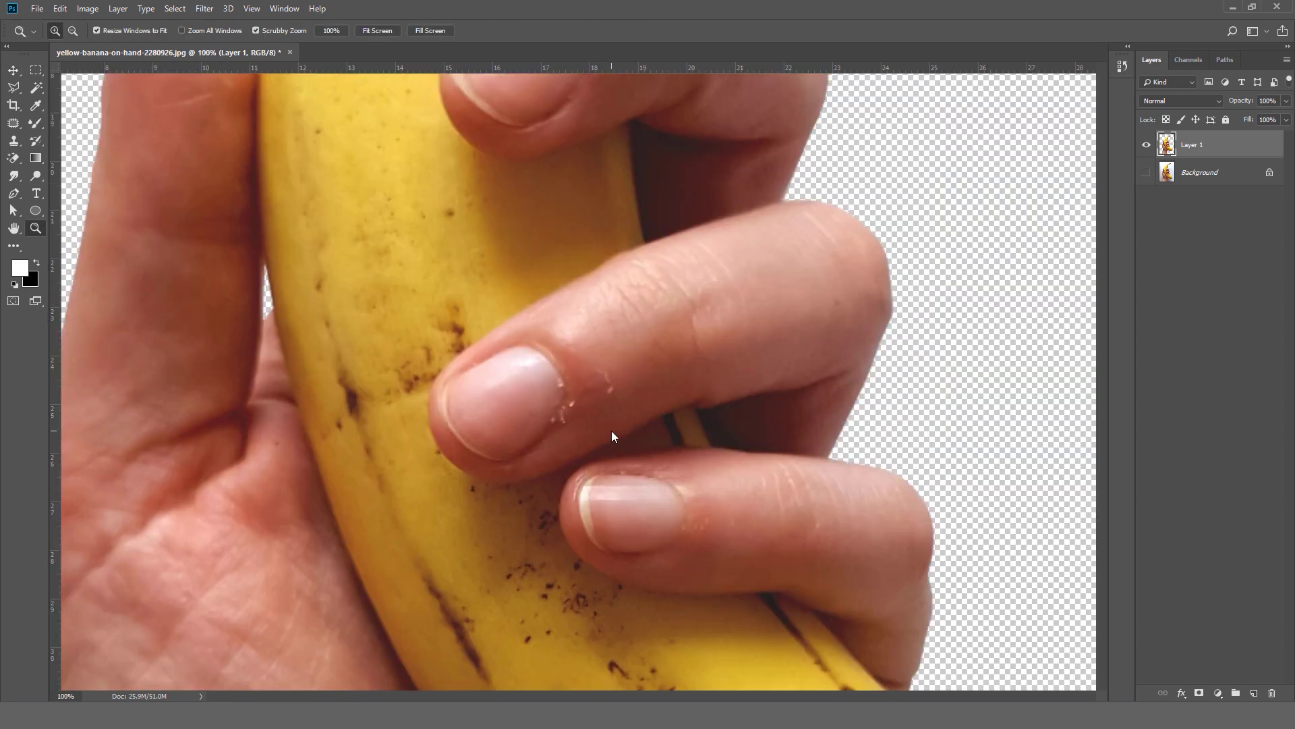
{"action": "left_click_drag", "start_coordinate": [612, 433], "coordinate": [670, 506]}
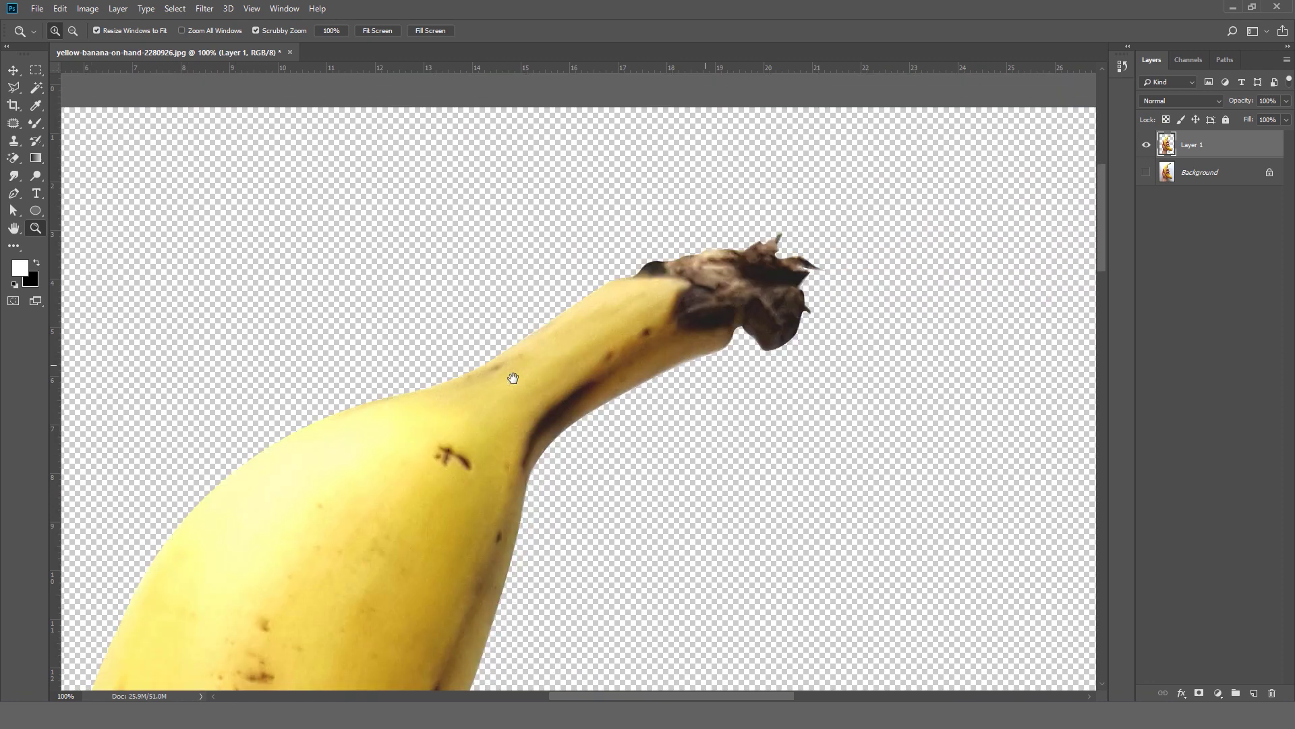
{"action": "left_click_drag", "start_coordinate": [512, 378], "coordinate": [473, 379]}
{"action": "left_click_drag", "start_coordinate": [596, 423], "coordinate": [472, 284]}
{"action": "left_click_drag", "start_coordinate": [519, 446], "coordinate": [517, 284]}
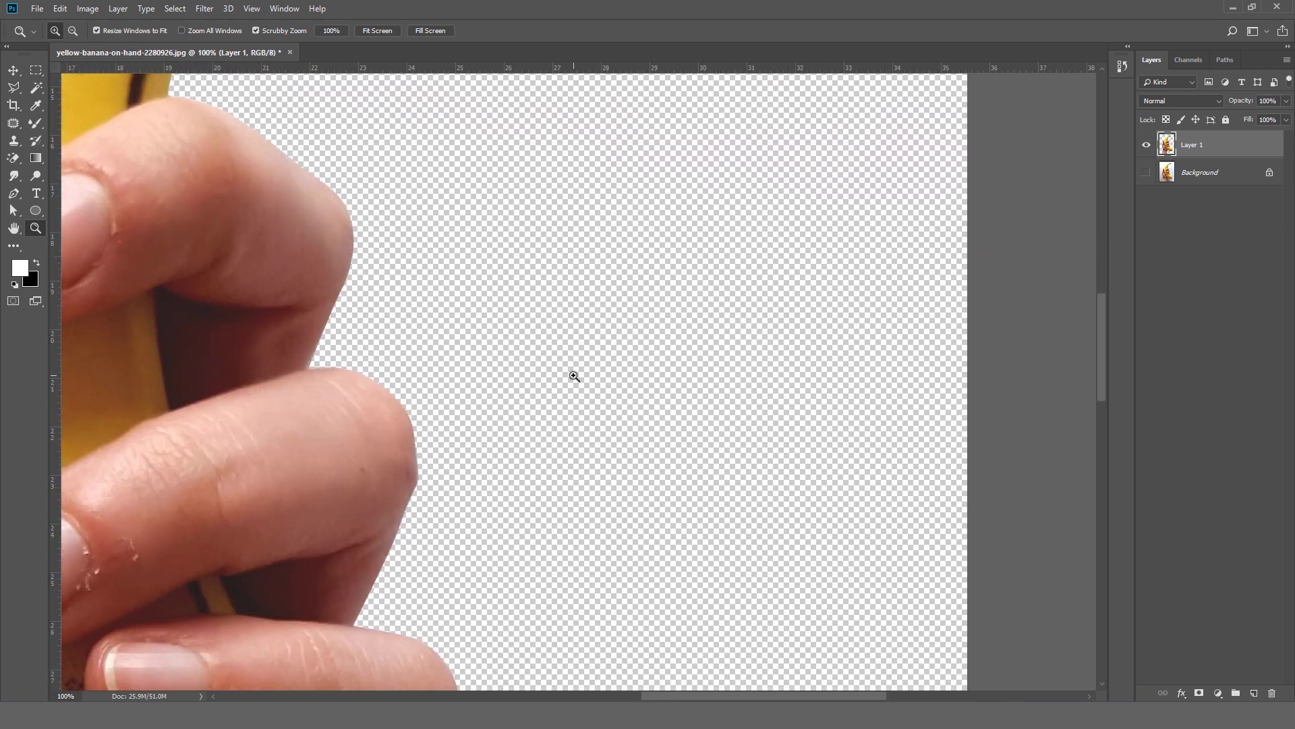
{"action": "right_click", "coordinate": [573, 375]}
{"action": "left_click", "coordinate": [589, 397]}
{"action": "right_click", "coordinate": [589, 406]}
{"action": "left_click", "coordinate": [612, 410]}
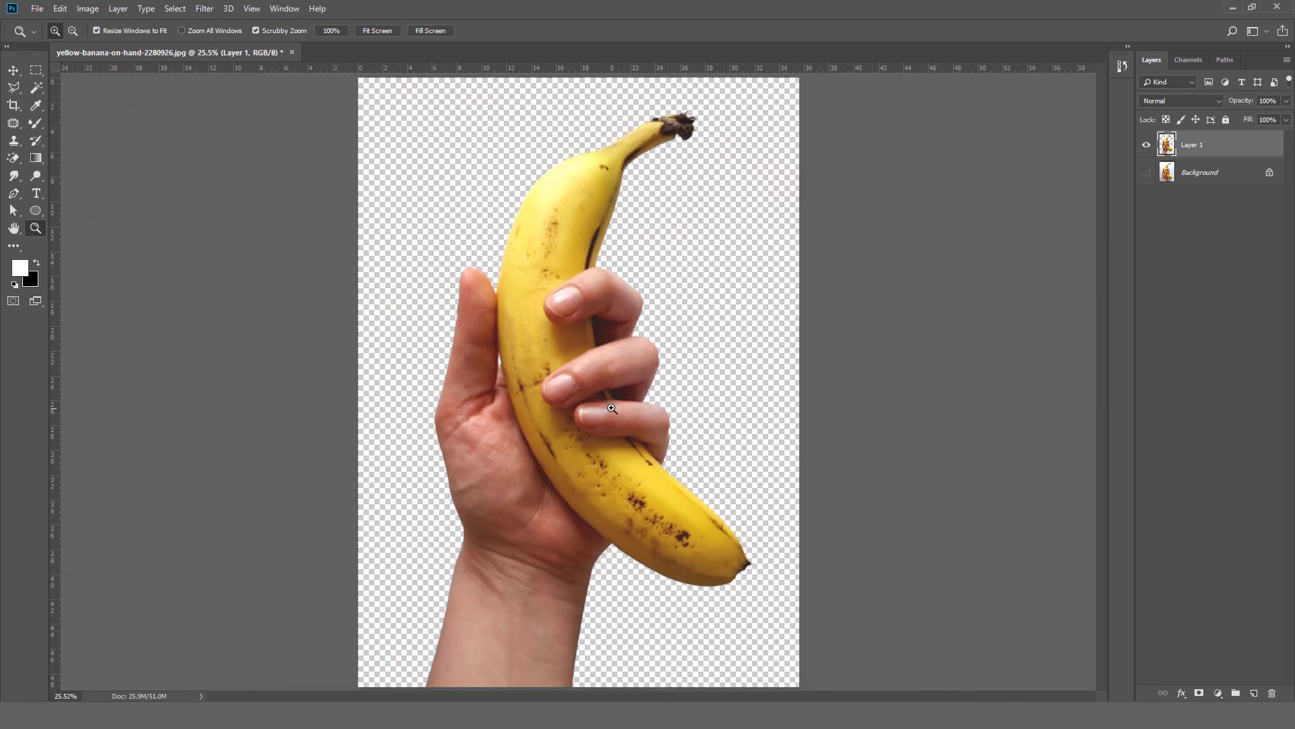
{"action": "left_click_drag", "start_coordinate": [611, 408], "coordinate": [647, 403]}
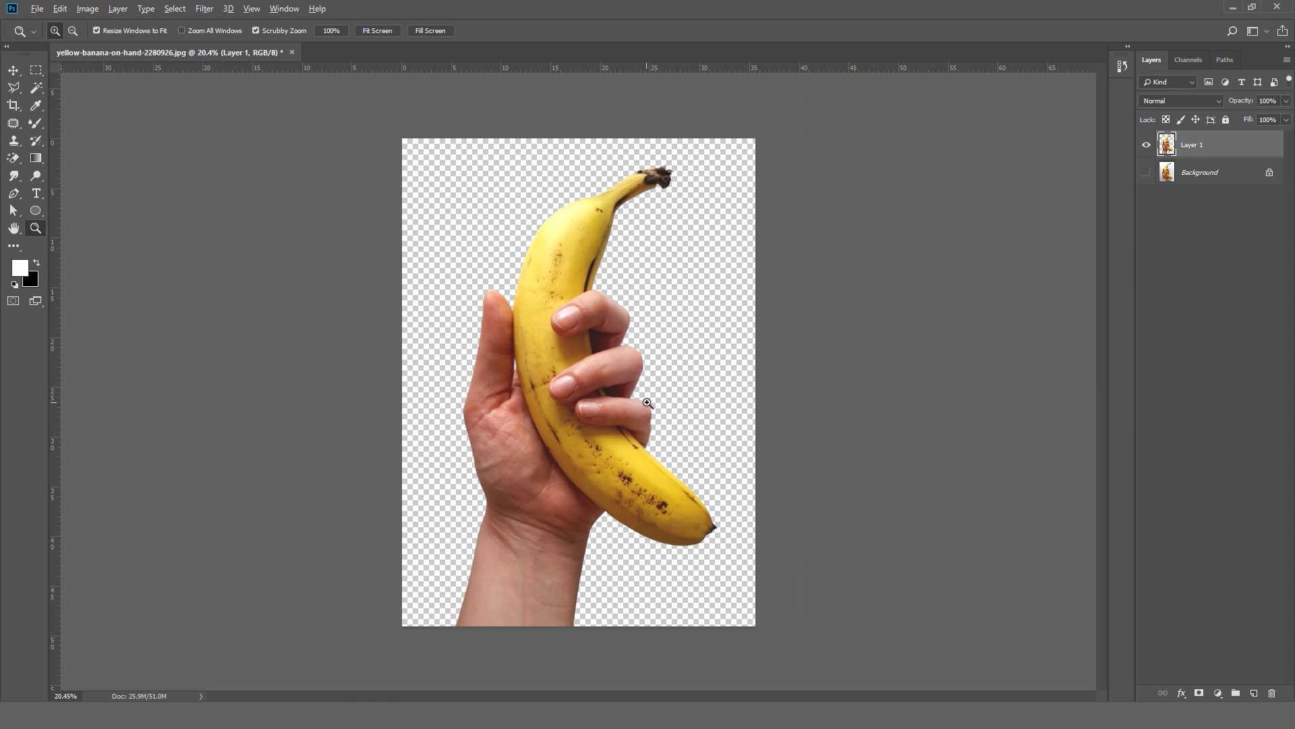
{"action": "key", "text": "ctrl+1"}
{"action": "key", "text": "ctrl+0"}
{"action": "key", "text": "ctrl+minus"}
{"action": "key", "text": "ctrl+minus"}
{"action": "key", "text": "ctrl+0"}
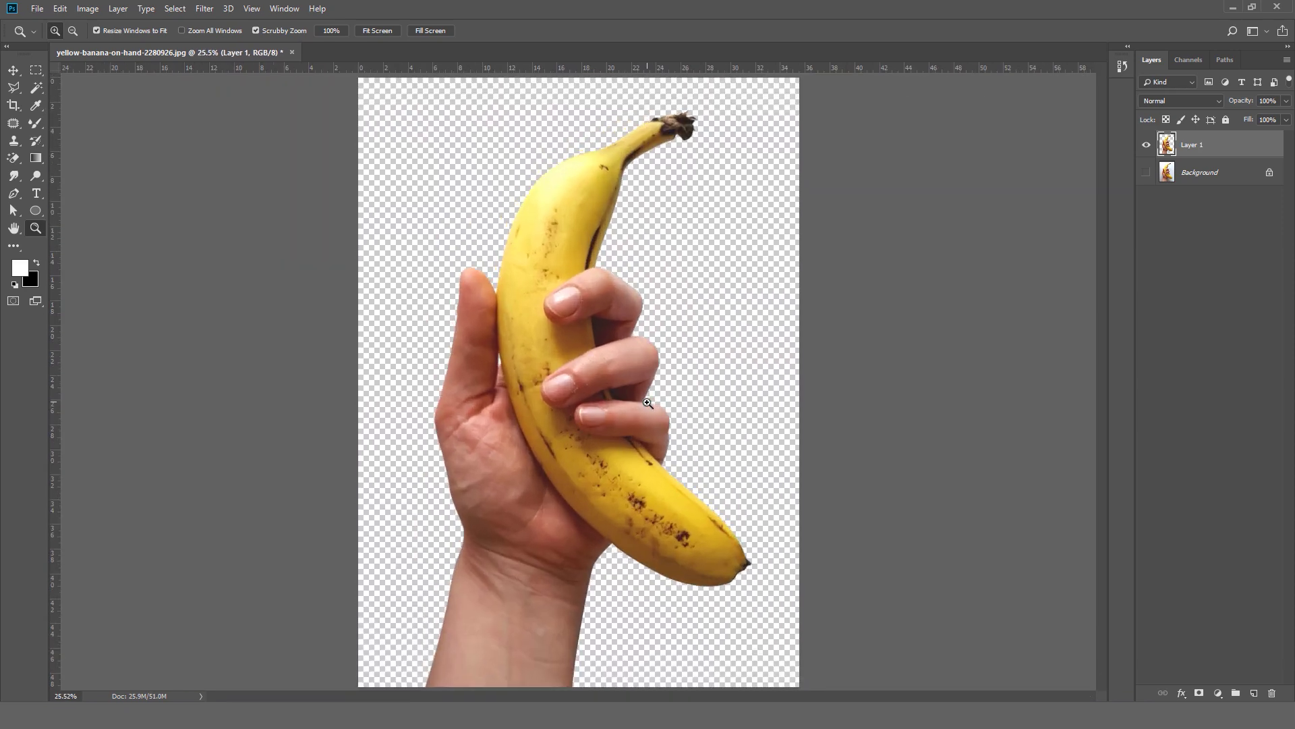
{"action": "key", "text": "ctrl+1"}
{"action": "left_click_drag", "start_coordinate": [484, 208], "coordinate": [452, 459]}
{"action": "right_click", "coordinate": [514, 414]}
{"action": "left_click", "coordinate": [534, 427]}
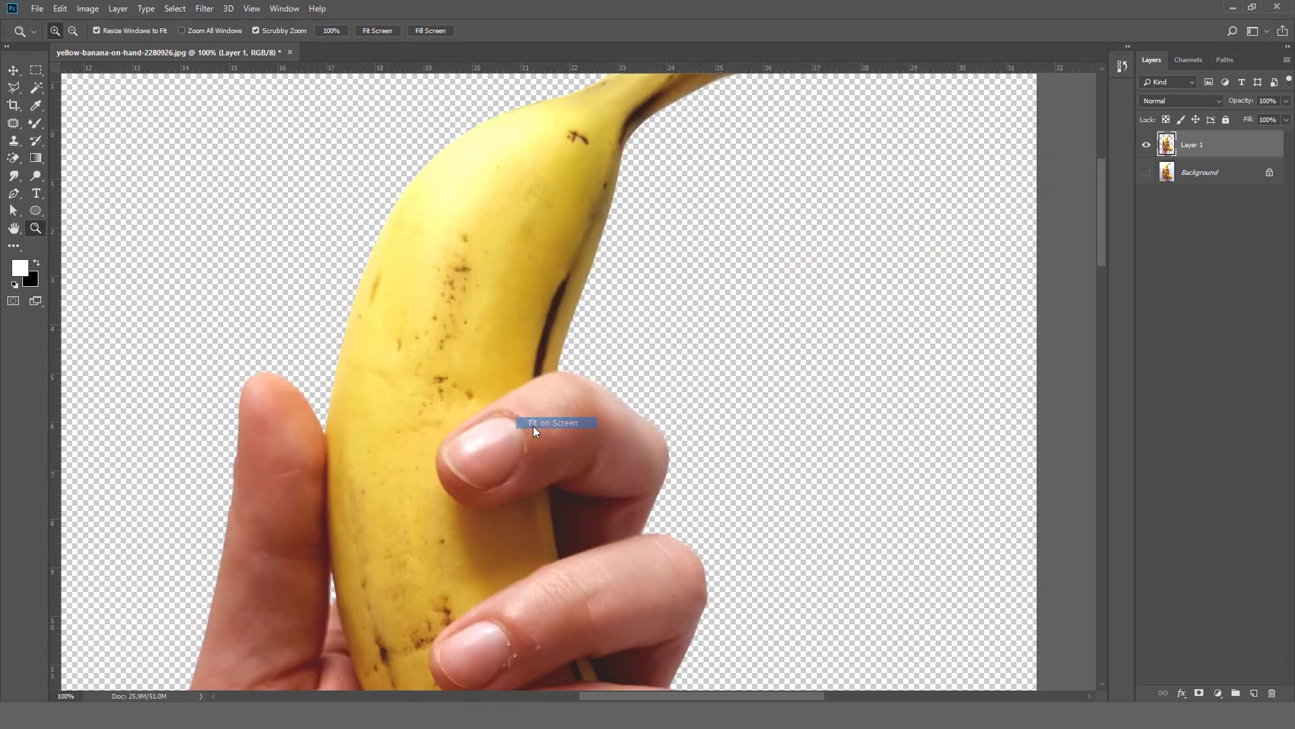
{"action": "scroll", "coordinate": [540, 416], "scroll_direction": "down", "scroll_amount": 4}
{"action": "scroll", "coordinate": [540, 416], "scroll_direction": "up", "scroll_amount": 3}
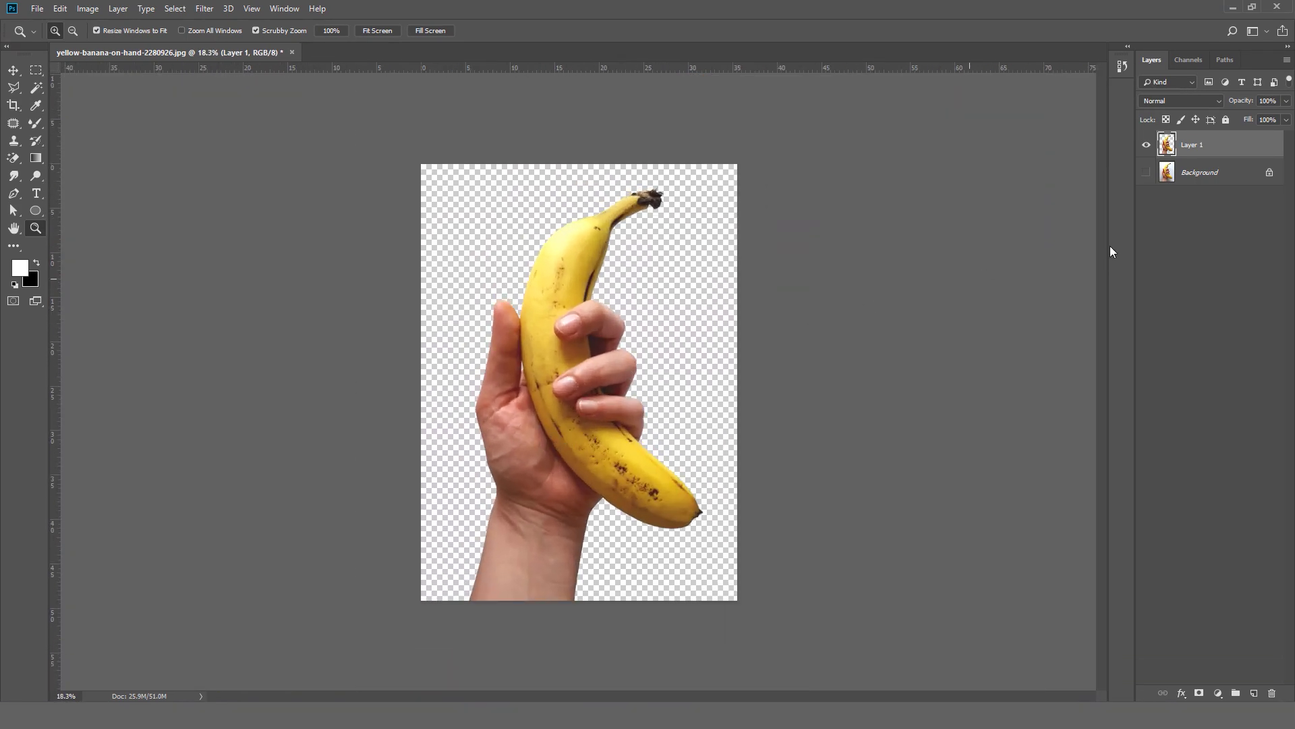
Add a Solid Color fill layer between the hidden Background layer and the hand and banana cutout.
{"action": "key", "text": "v"}
{"action": "left_click", "coordinate": [1211, 174]}
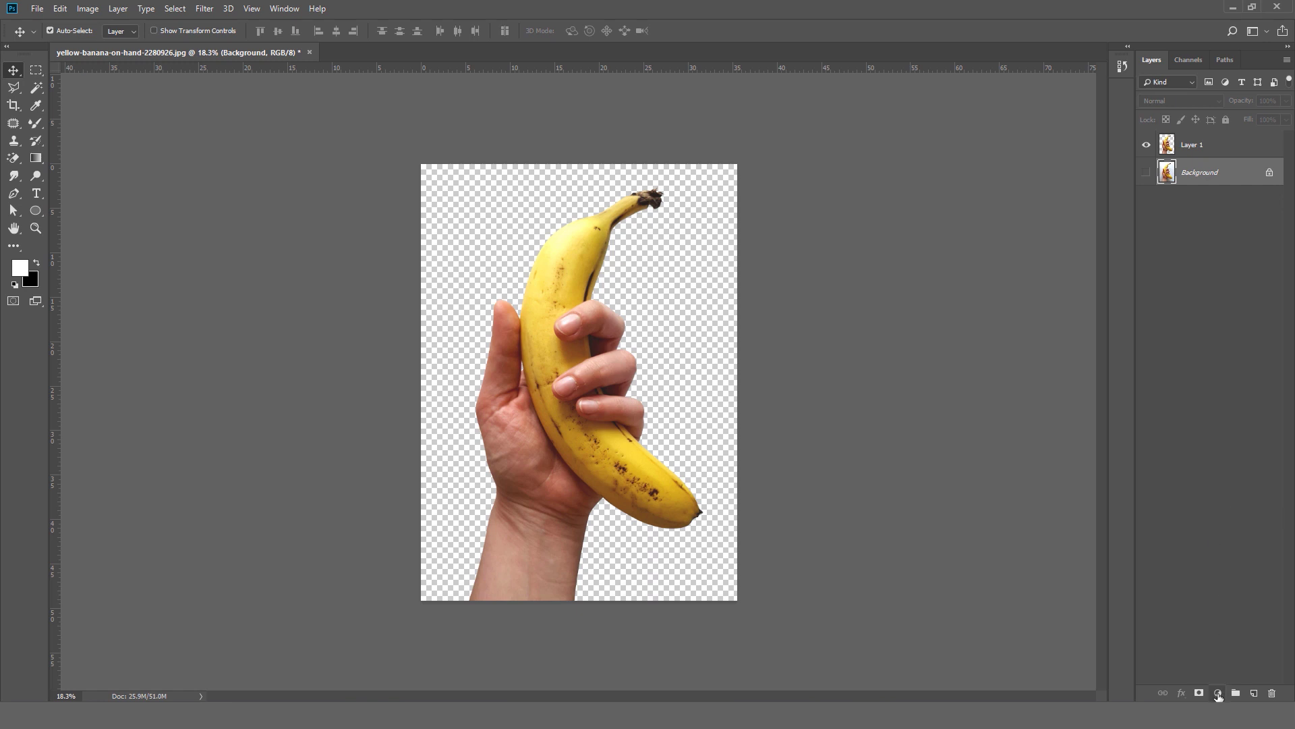
{"action": "left_click", "coordinate": [1218, 693]}
{"action": "left_click", "coordinate": [1276, 460]}
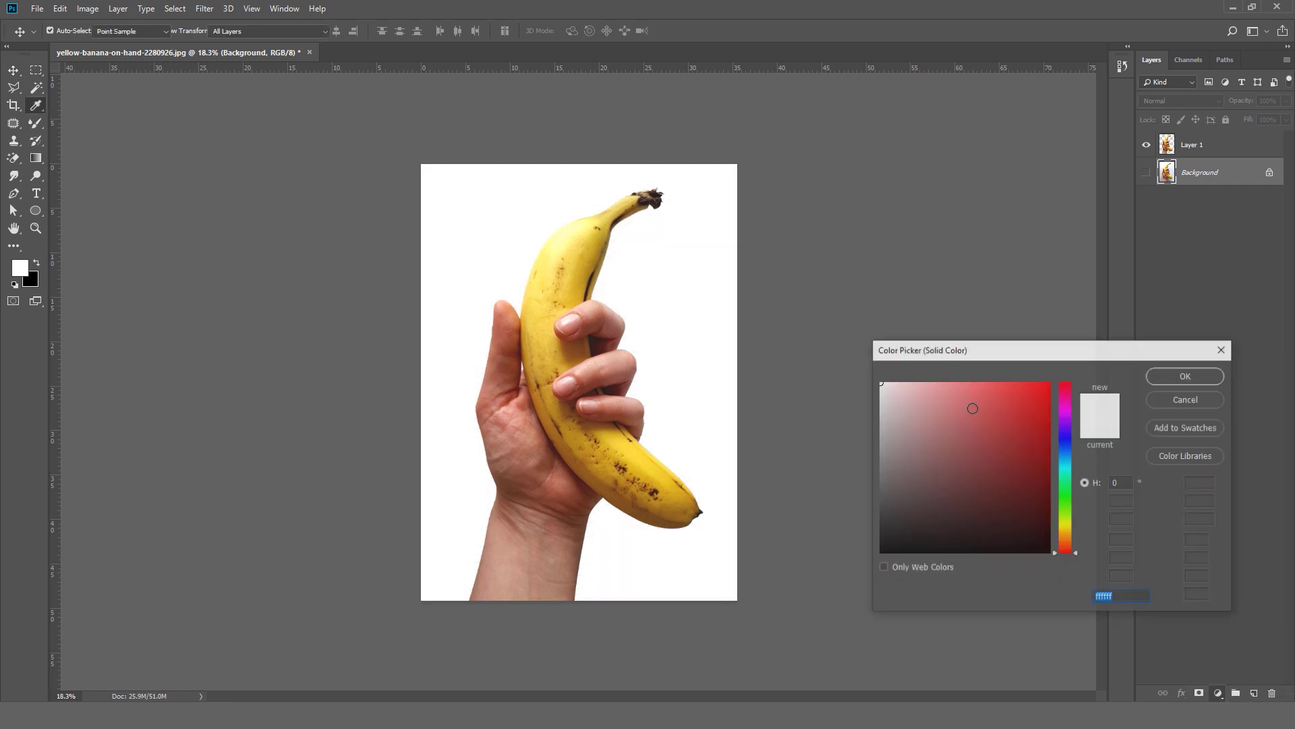
Set the fill layer's colour to light yellow #fff987 by sampling the banana's highlight, and fit the whole image in view.
{"action": "left_click_drag", "start_coordinate": [888, 409], "coordinate": [987, 428]}
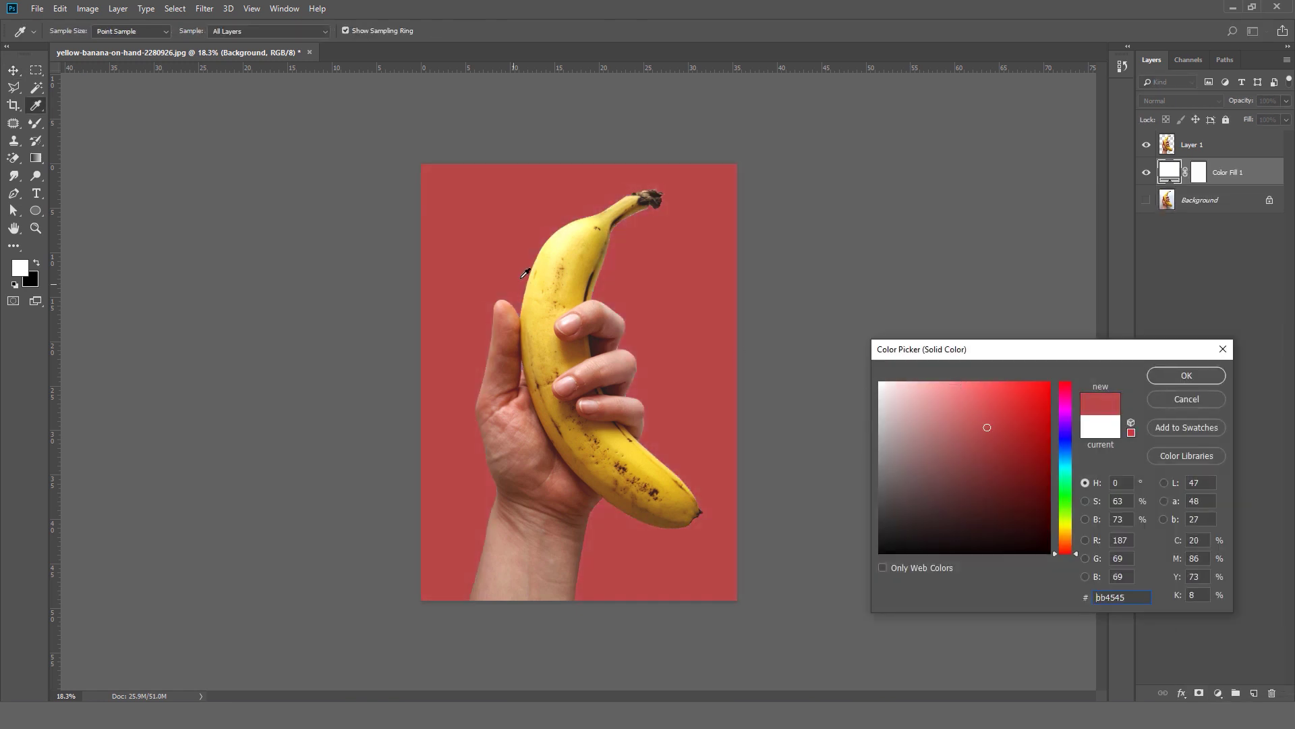
{"action": "left_click", "coordinate": [575, 262]}
{"action": "left_click", "coordinate": [584, 245]}
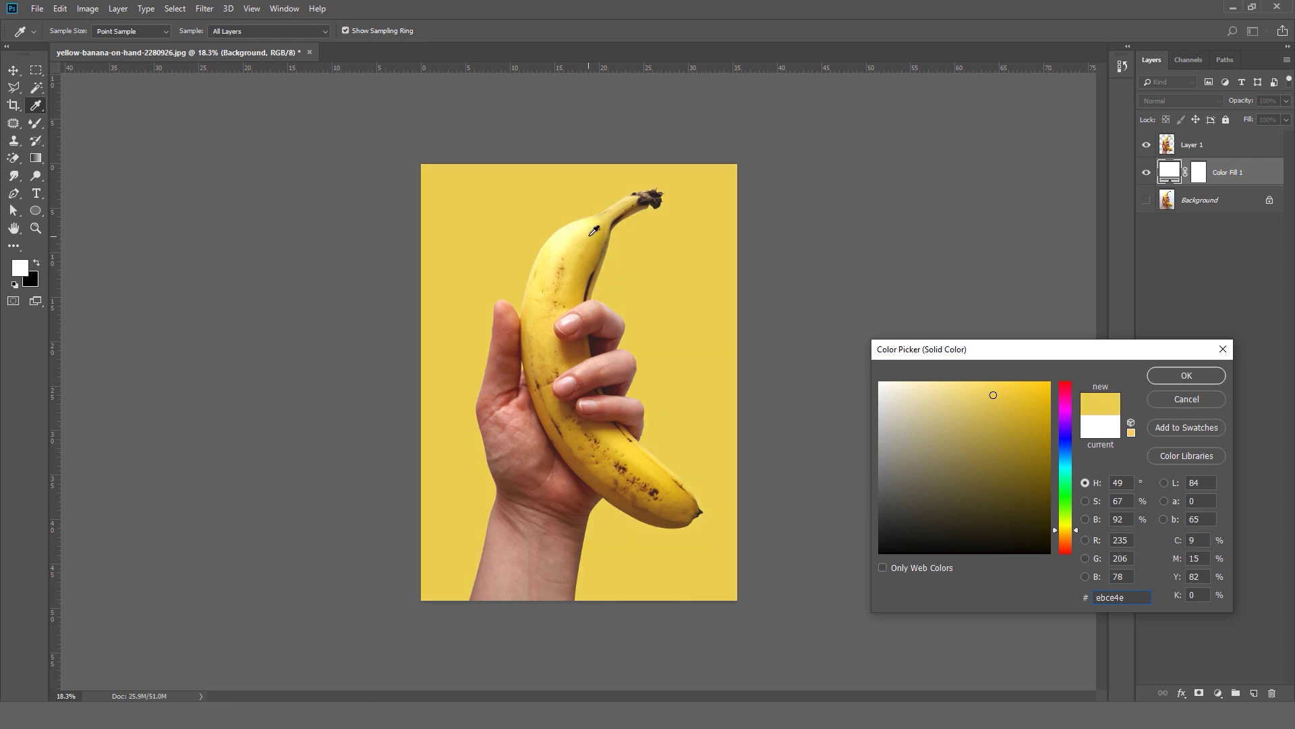
{"action": "left_click", "coordinate": [592, 234]}
{"action": "left_click", "coordinate": [595, 236]}
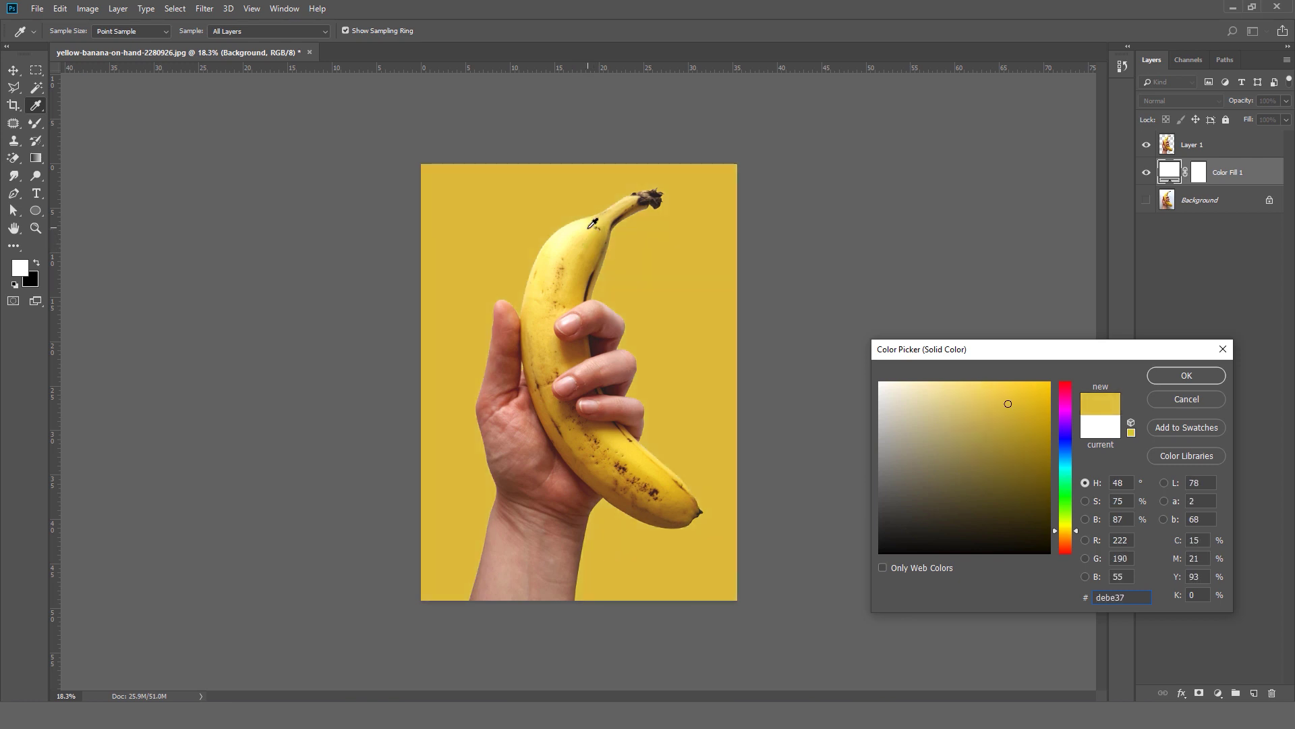
{"action": "left_click", "coordinate": [592, 224]}
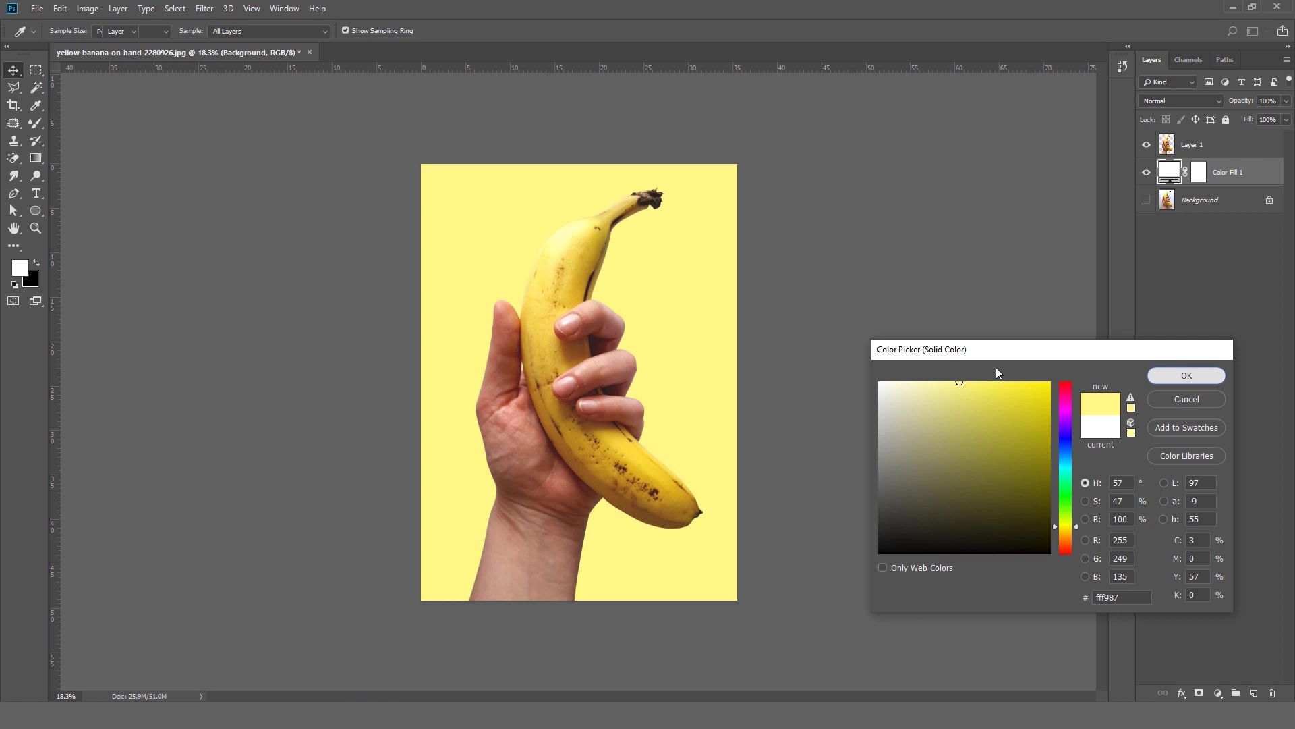
{"action": "left_click", "coordinate": [1188, 375]}
{"action": "key", "text": "ctrl+0"}
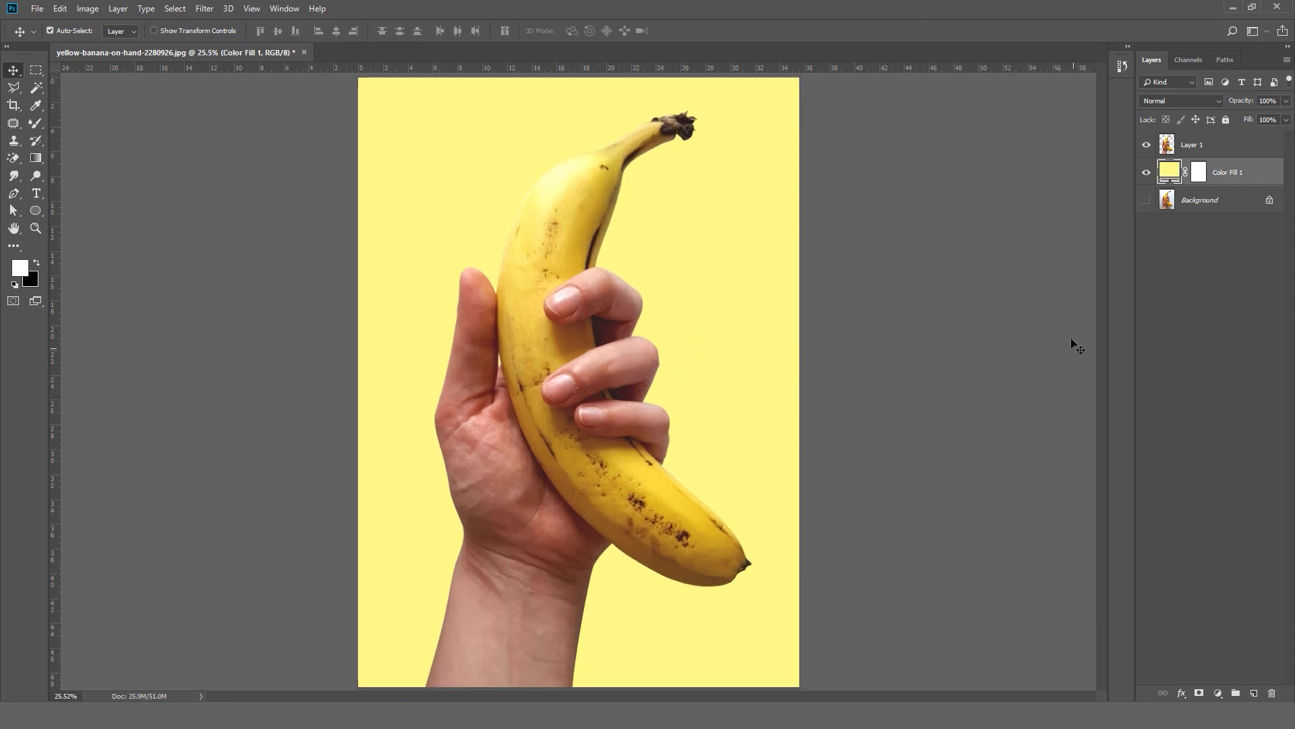
Hide the yellow fill layer and check the cutout on the transparent background, at 100% around the banana stem and as a whole.
{"action": "left_click", "coordinate": [1146, 173]}
{"action": "scroll", "coordinate": [885, 299], "scroll_direction": "down", "scroll_amount": 1}
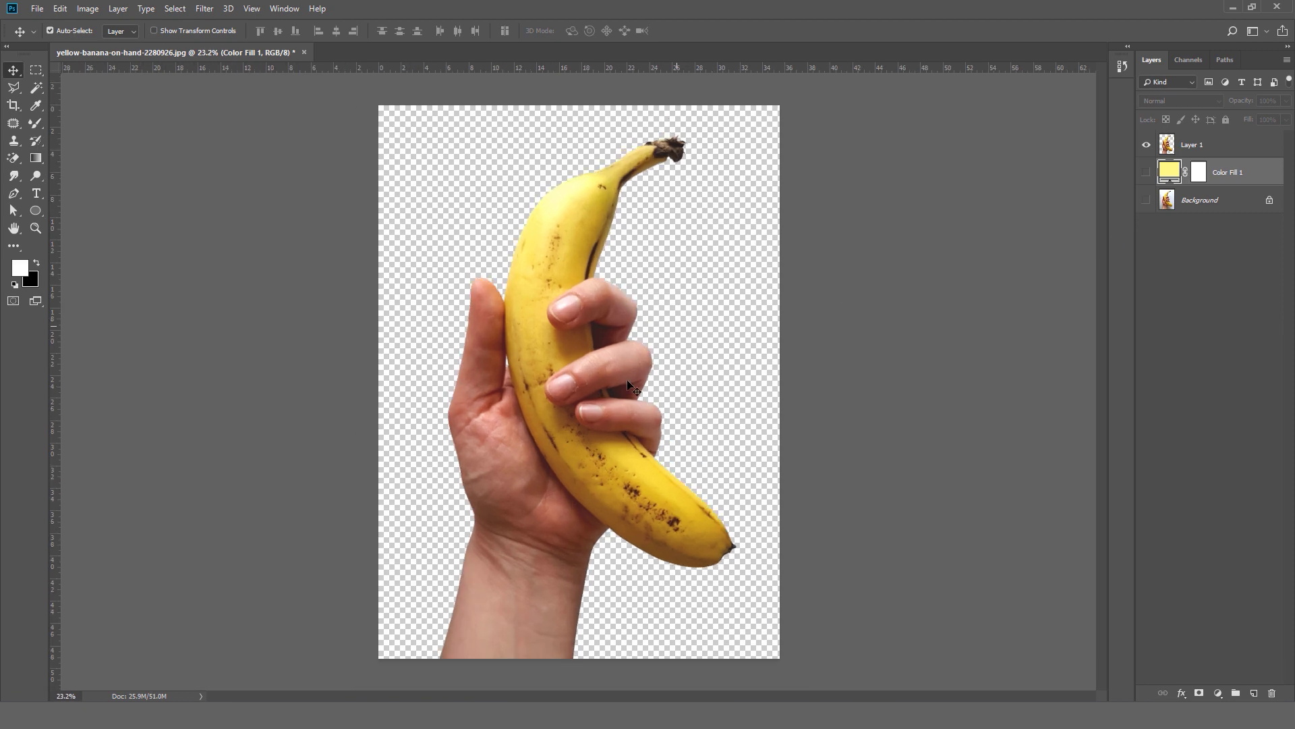
{"action": "key", "text": "z"}
{"action": "right_click", "coordinate": [618, 391]}
{"action": "left_click", "coordinate": [625, 409]}
{"action": "scroll", "coordinate": [616, 376], "scroll_direction": "up", "scroll_amount": 10}
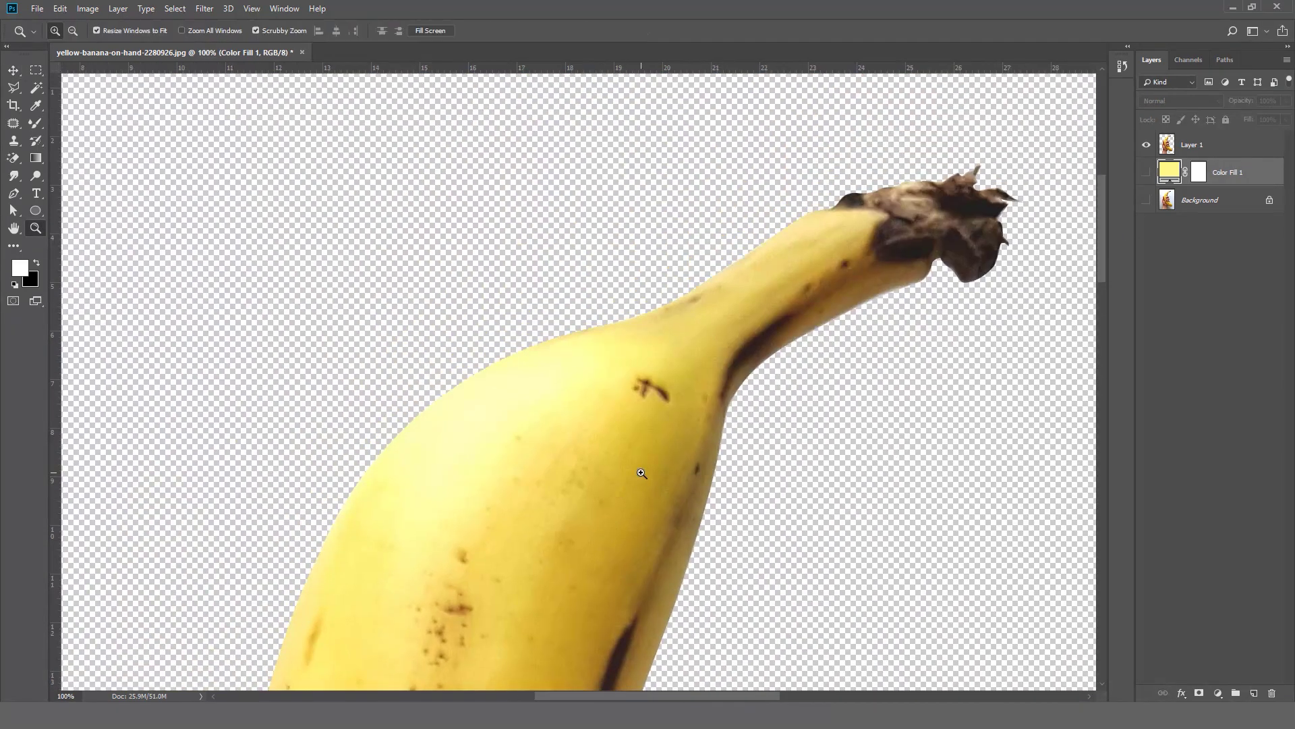
{"action": "right_click", "coordinate": [642, 473]}
{"action": "left_click", "coordinate": [645, 479]}
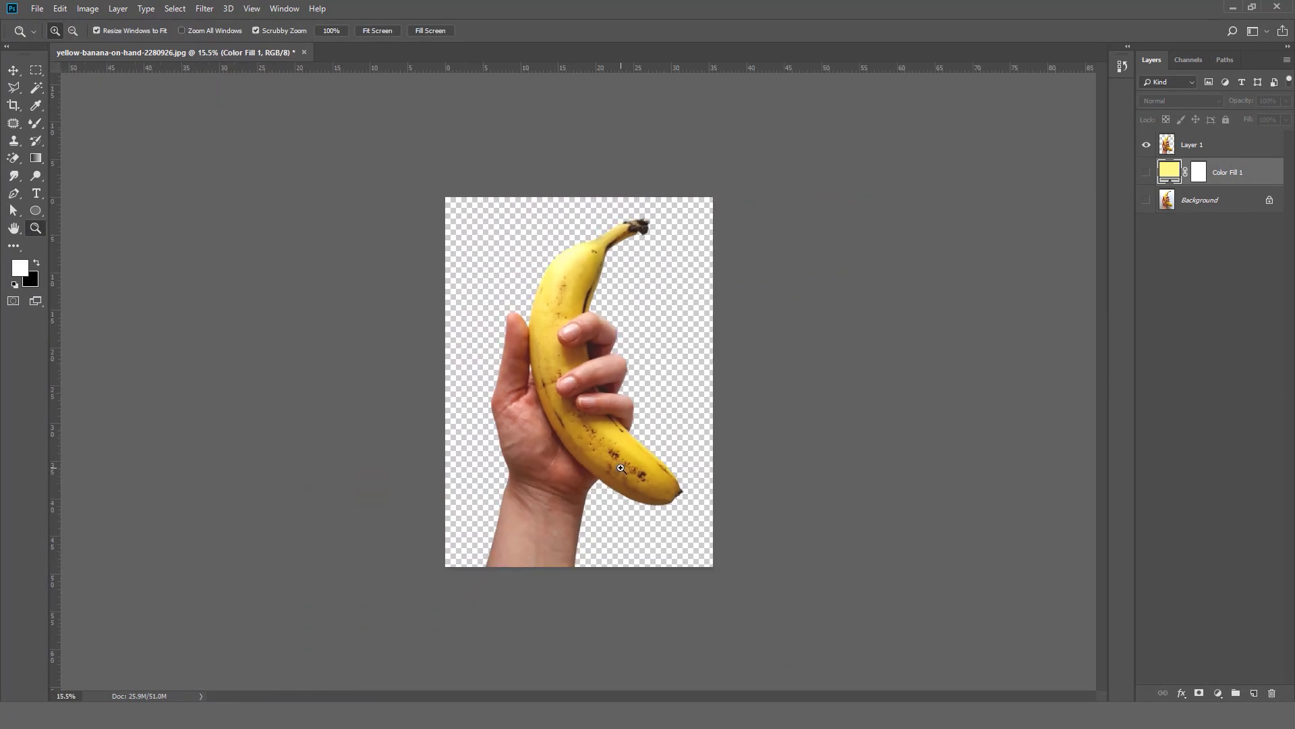
{"action": "key", "text": "v"}
{"action": "key", "text": "ctrl+0"}
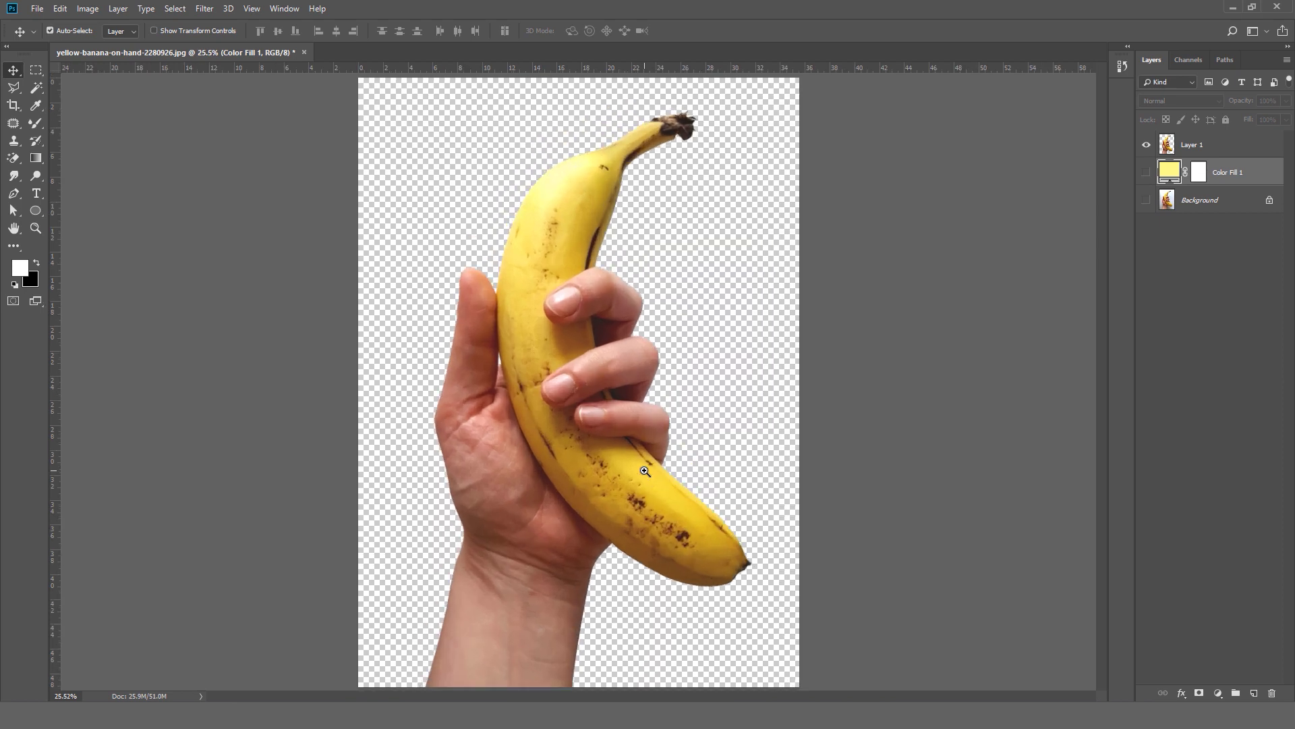